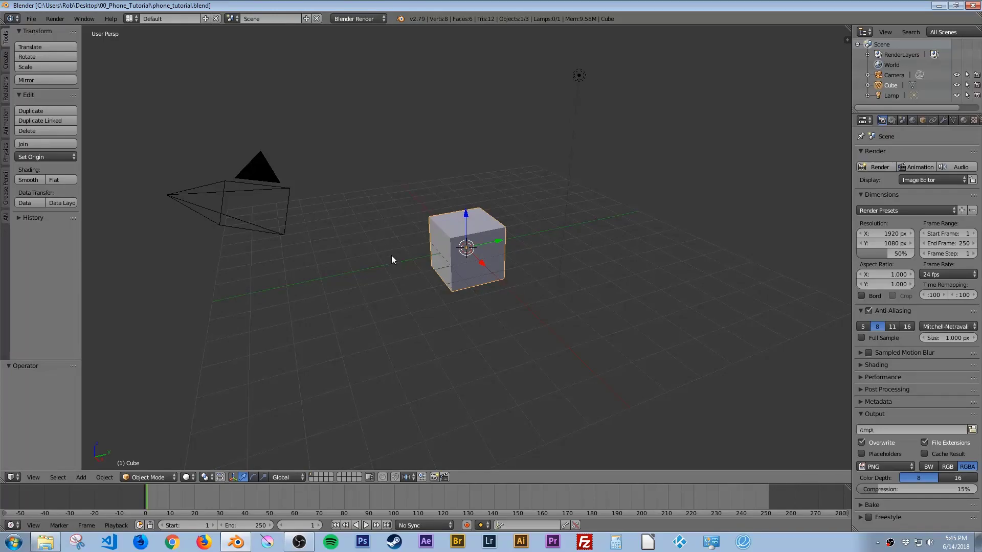
Select and delete the default camera, lamp and cube
key(a)
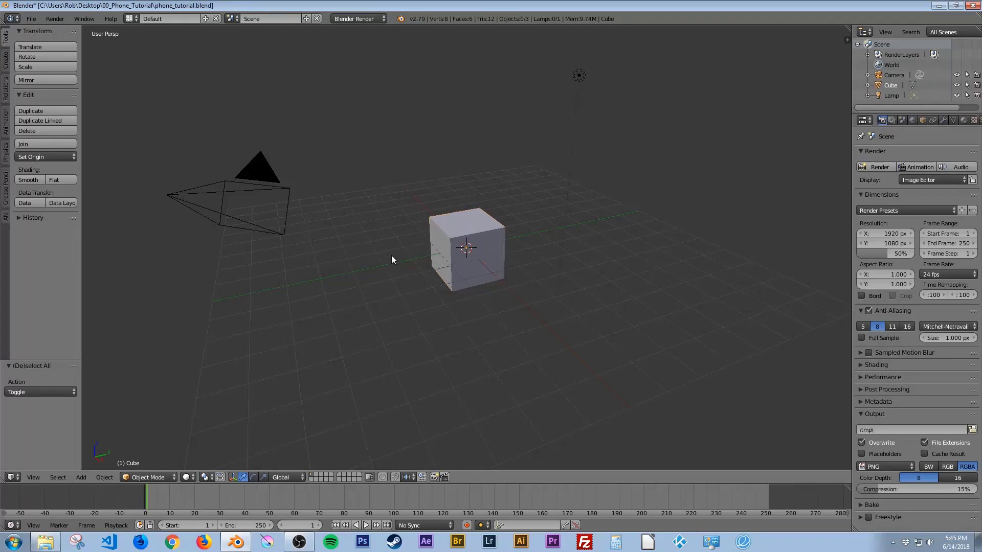
key(a)
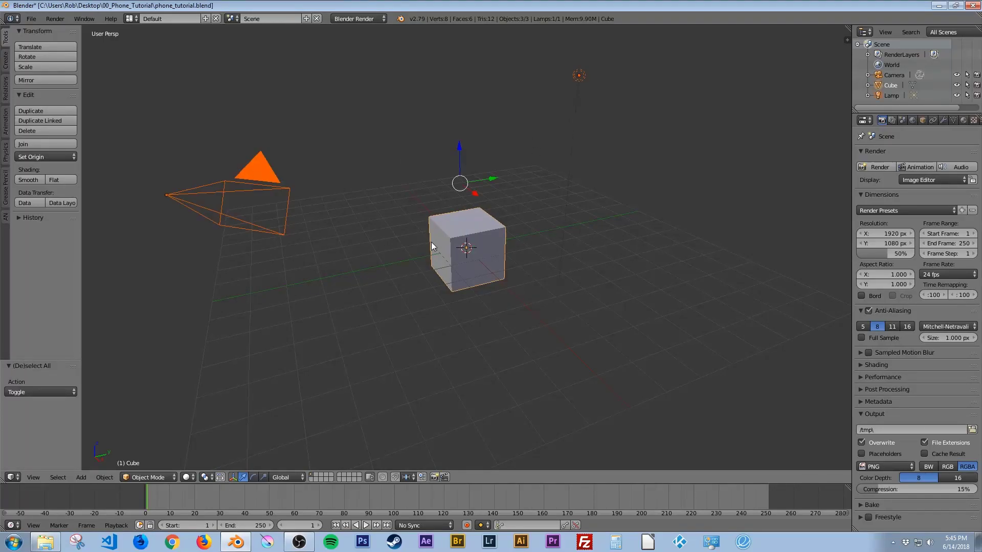
key(x)
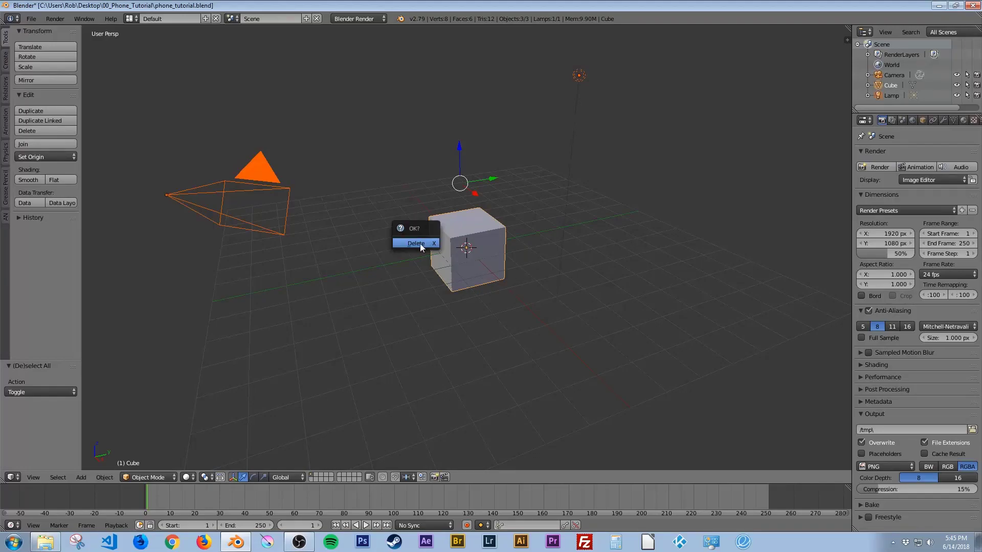
click(419, 243)
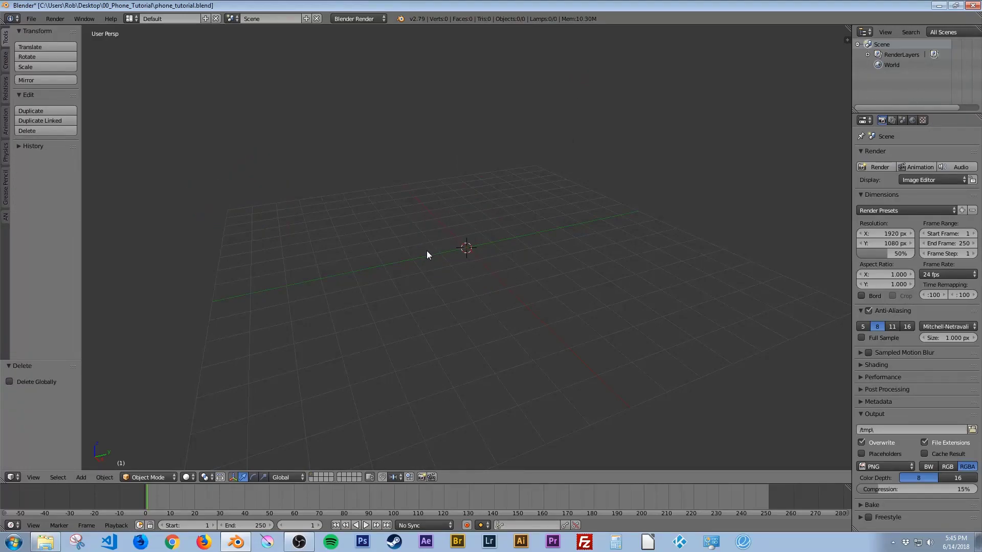
Add a new mesh cube at the origin
key(shift+a)
mouse_move(427, 250)
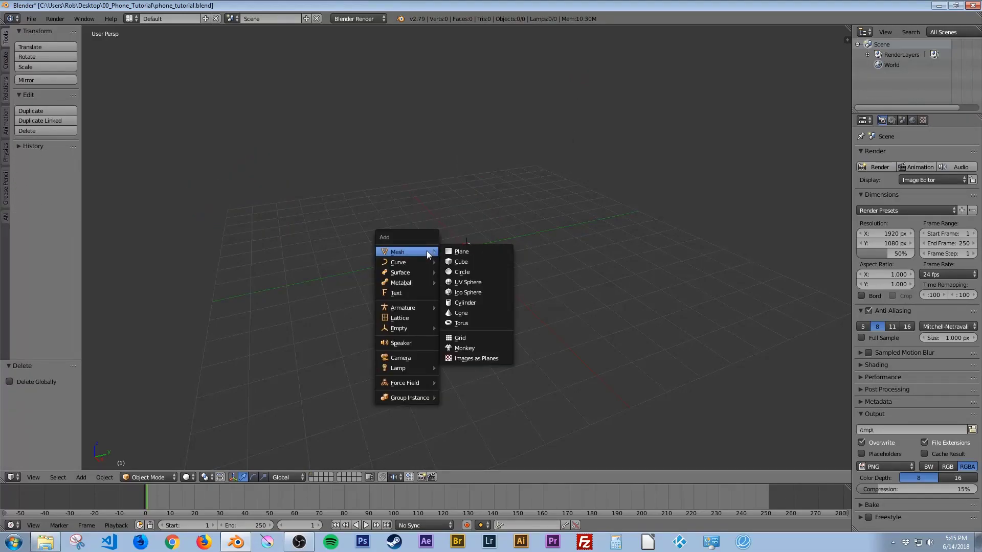
click(472, 263)
mouse_move(478, 305)
middle_down()
mouse_move(497, 320)
mouse_move(493, 310)
mouse_move(505, 310)
mouse_move(462, 230)
middle_up()
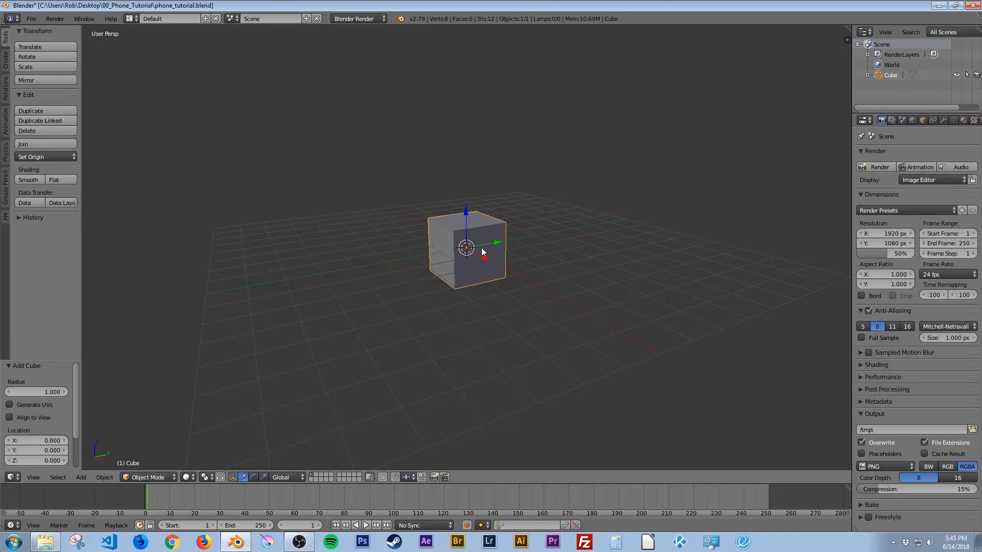
In Edit Mode, add three centred loop cuts around the cube, one per axis
key(Tab)
middle_drag(481, 247, 478, 254)
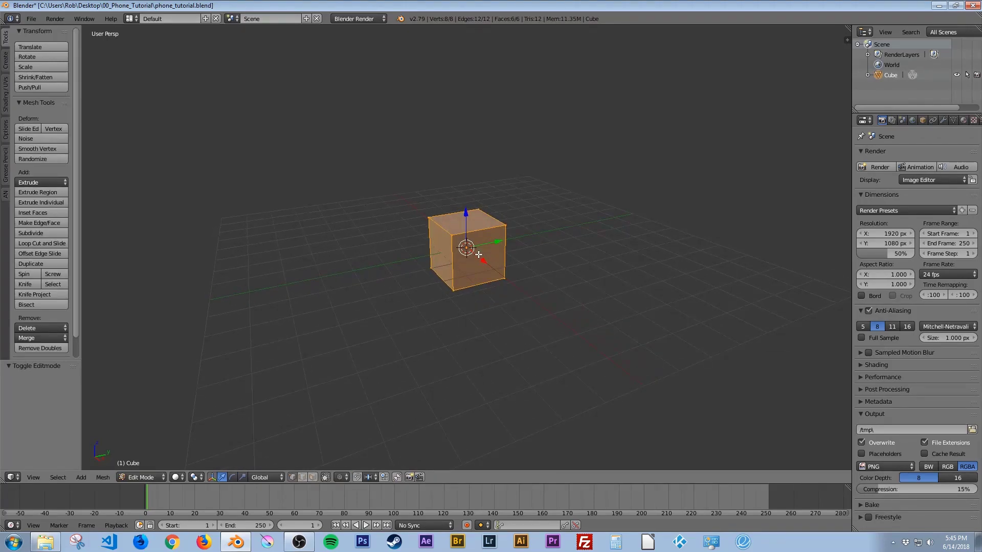
key(ctrl+r)
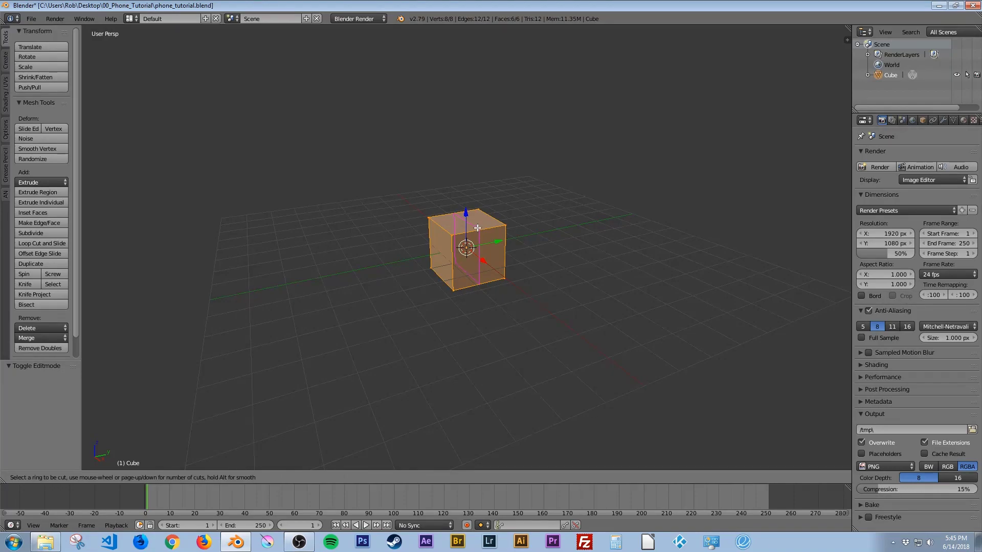
click(477, 227)
right_click(477, 227)
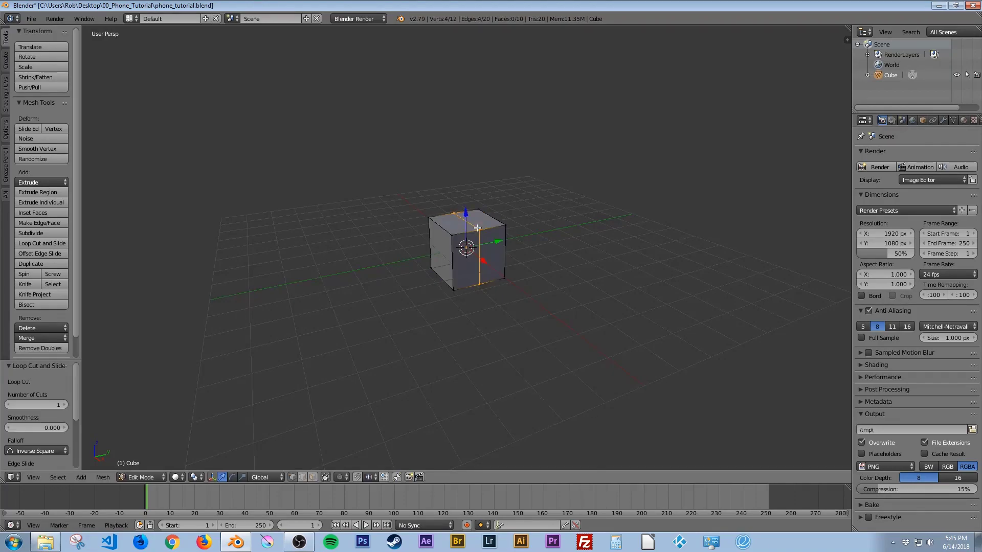
key(ctrl+r)
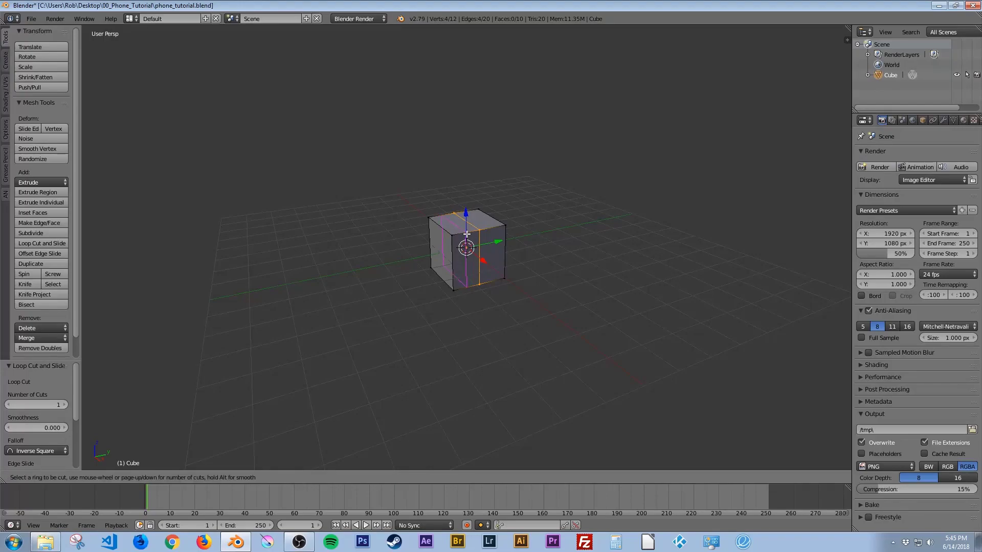
click(433, 250)
click(433, 250)
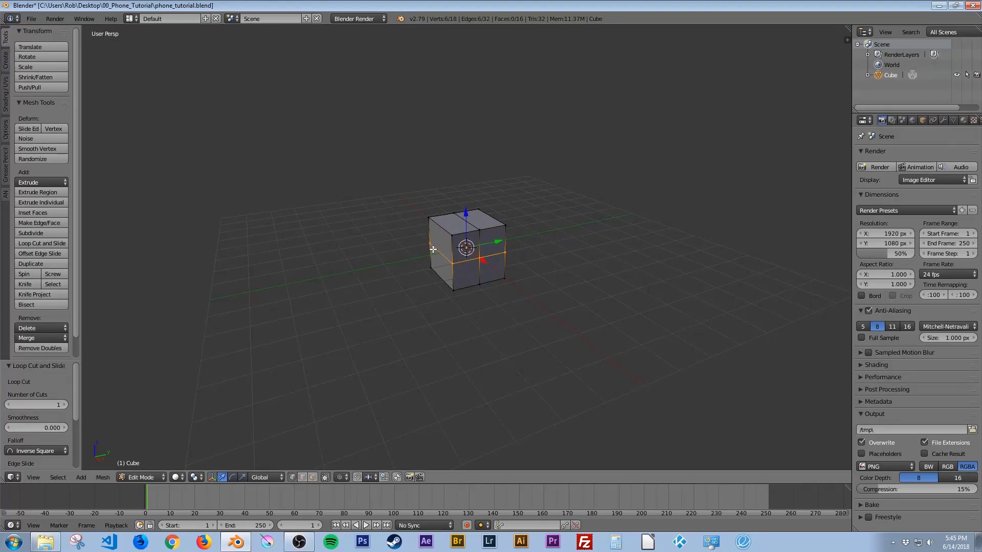
middle_drag(452, 273, 455, 229)
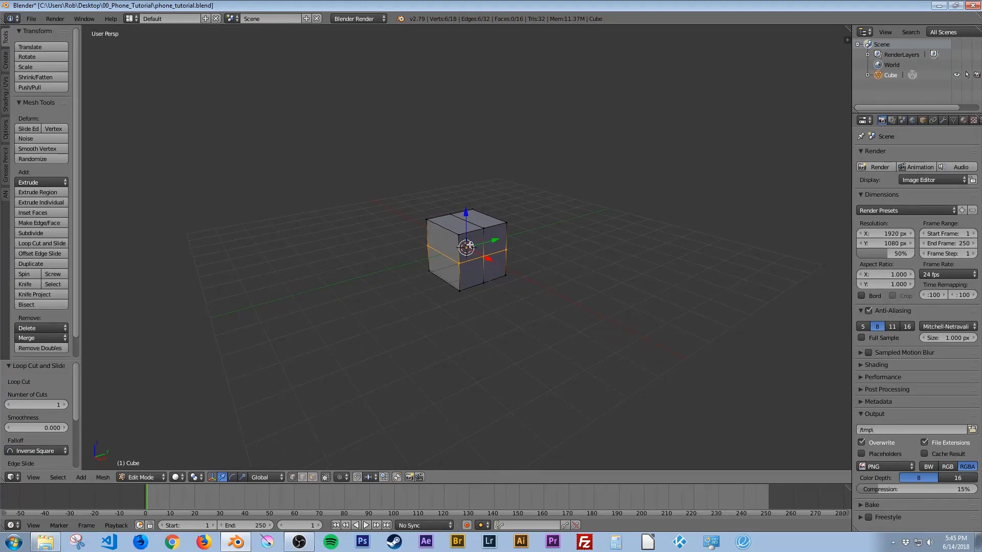
key(ctrl+r)
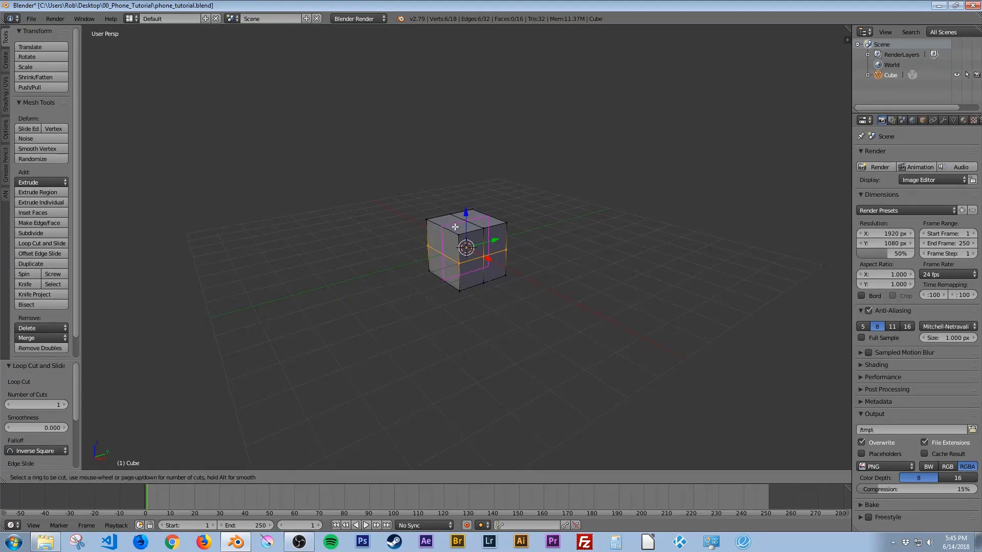
click(455, 227)
right_click(455, 226)
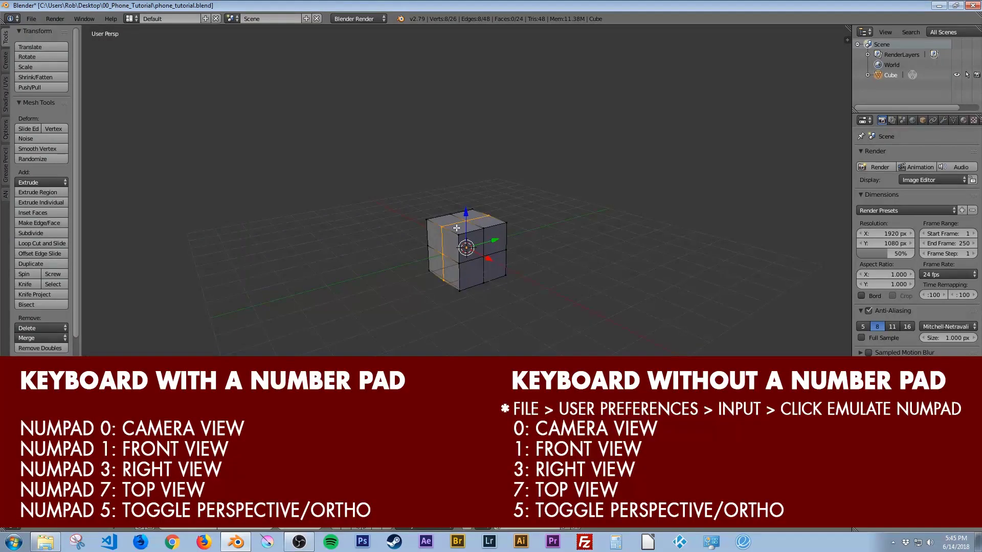
Switch to top orthographic wireframe view and deselect everything
key(KP_7)
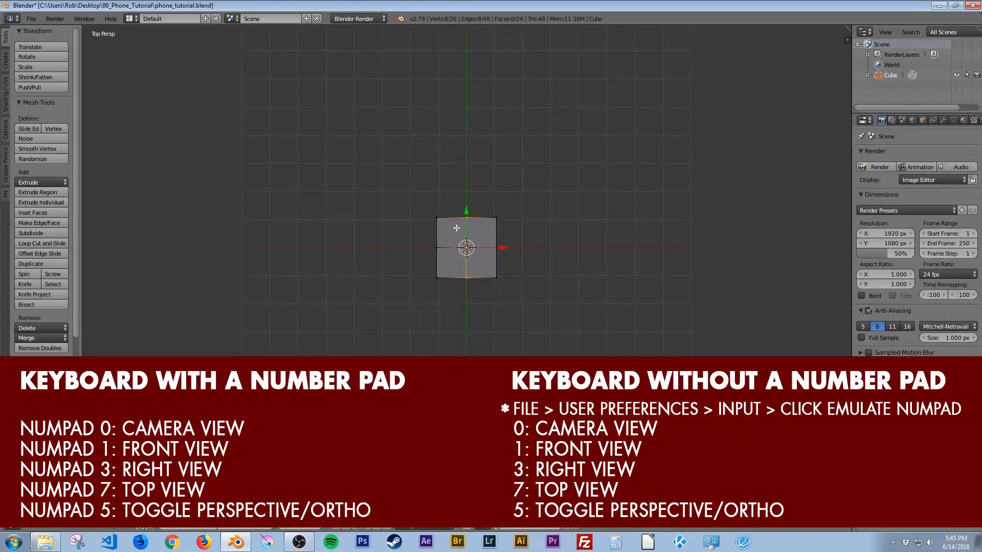
key(KP_5)
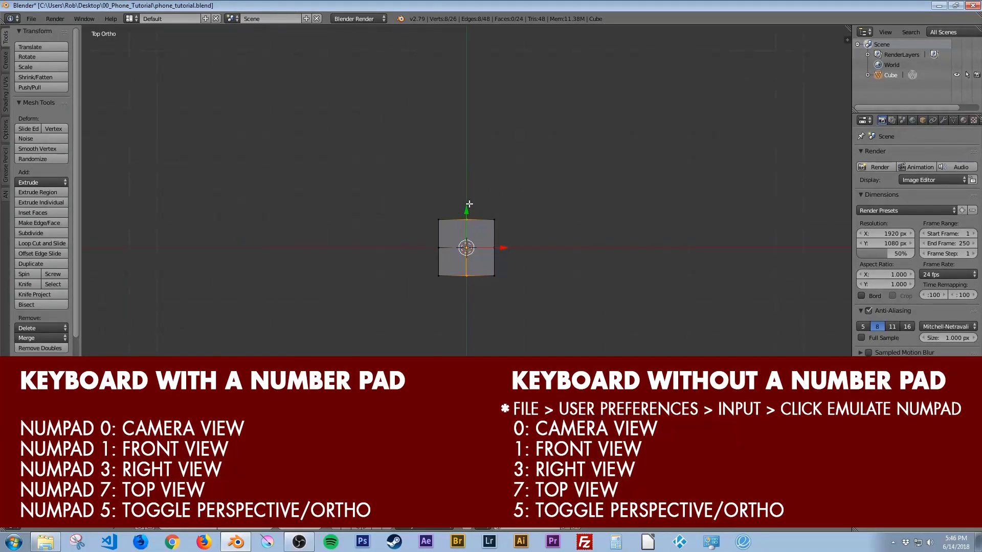
key(z)
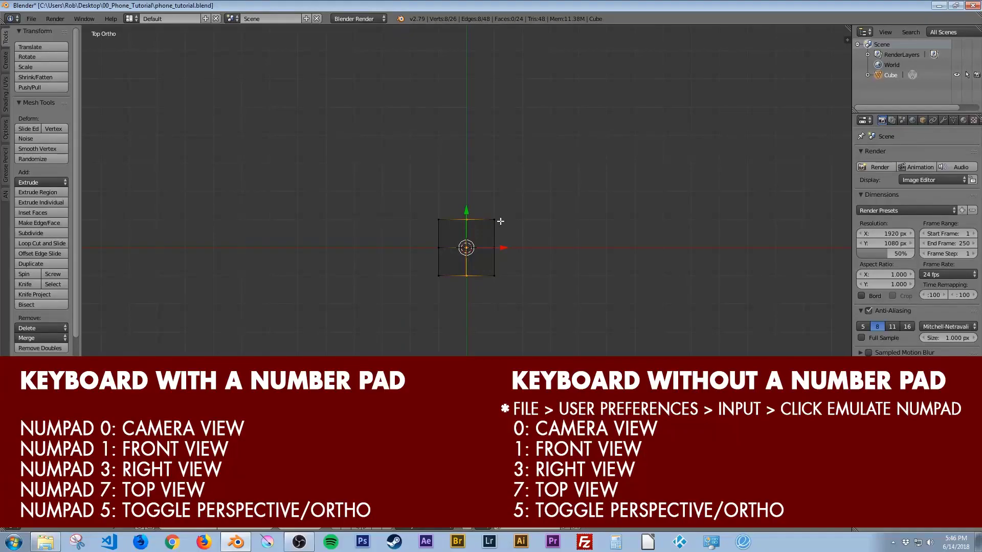
key(a)
Box-select and delete the right half's vertices, then the upper half's
key(b)
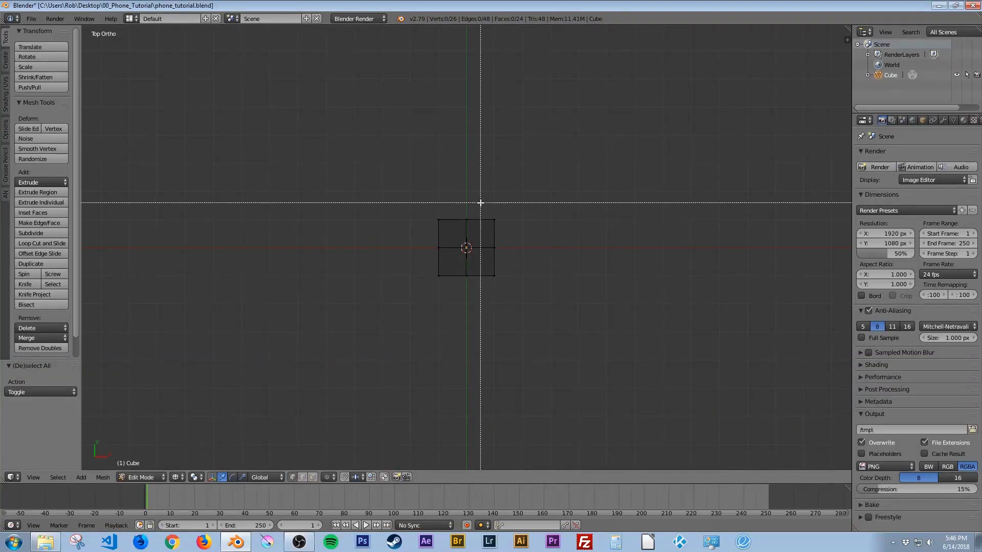
drag(480, 204, 512, 292)
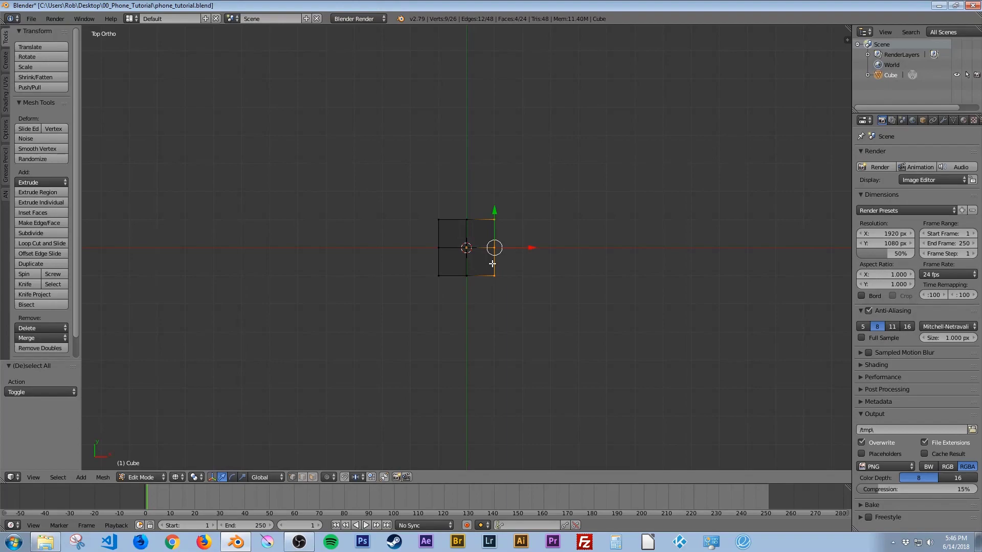
key(x)
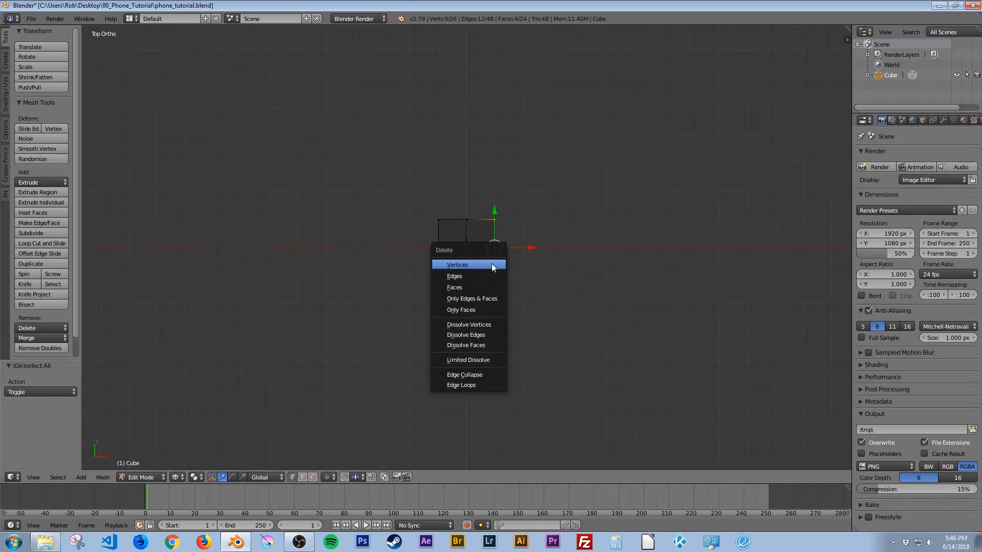
click(492, 263)
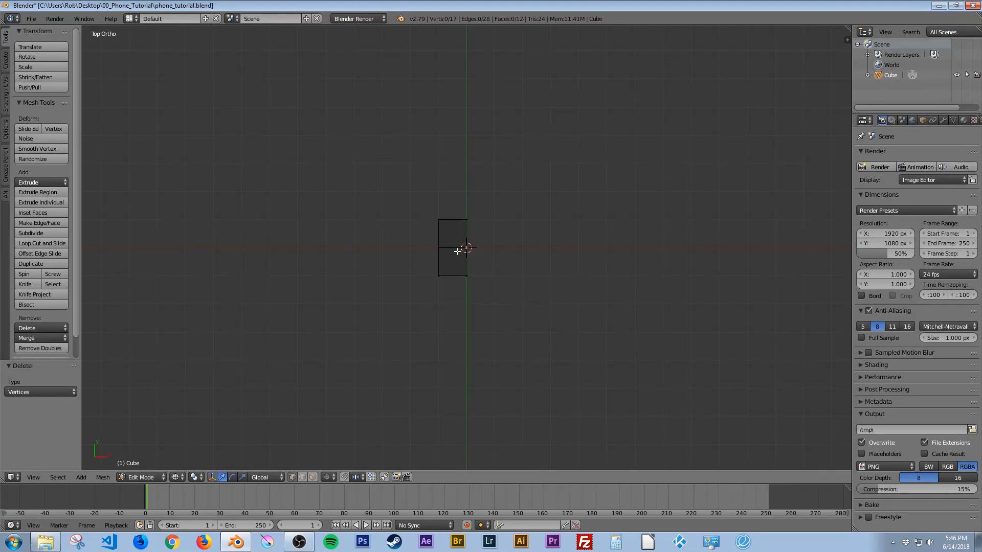
key(b)
drag(410, 195, 490, 234)
key(x)
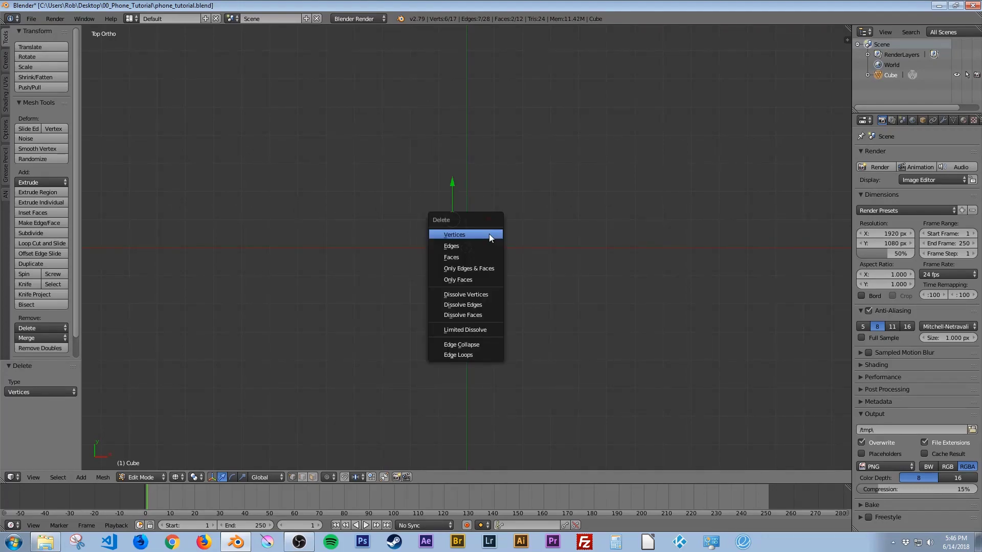
click(488, 234)
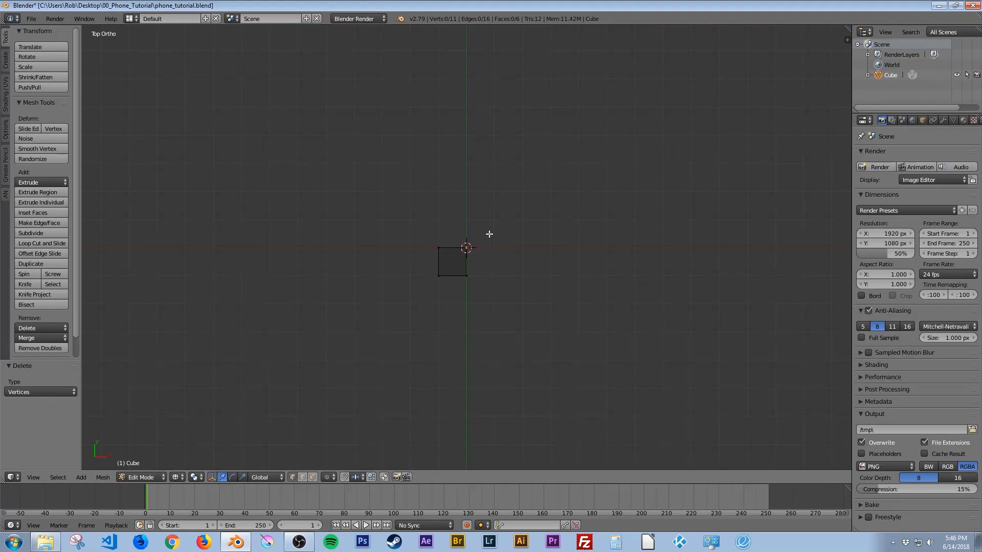
From the front view, delete the bottom vertices and return to Object Mode
key(KP_1)
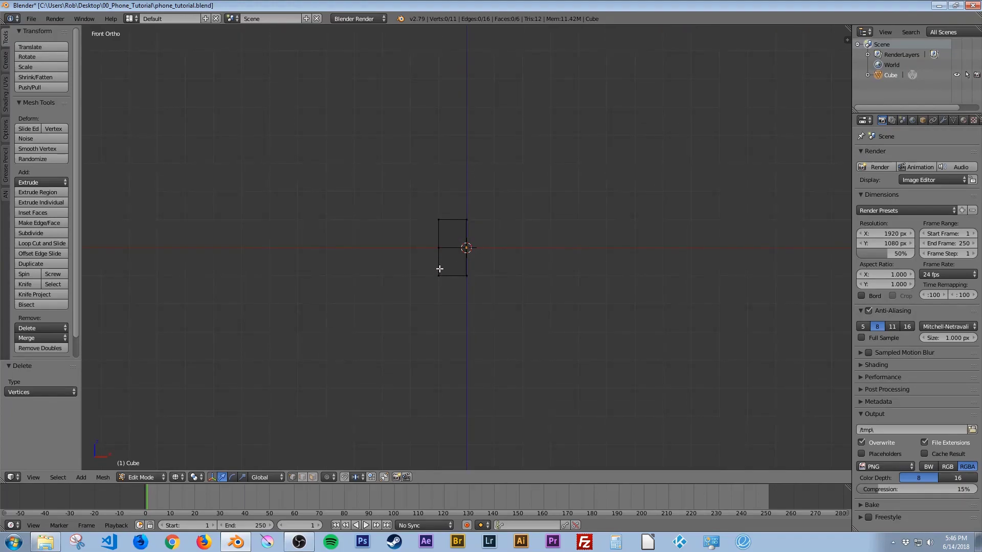
key(b)
drag(424, 257, 489, 303)
key(x)
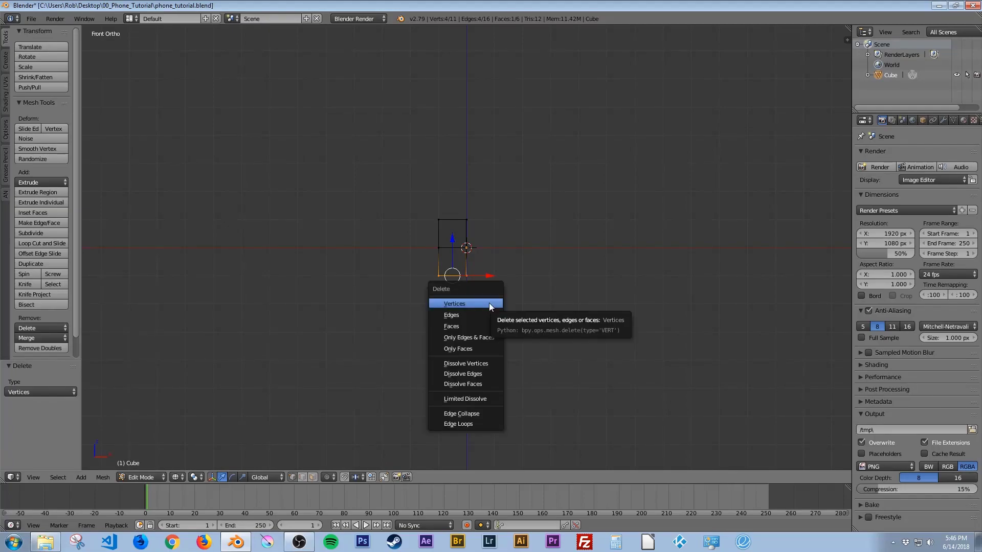
click(489, 303)
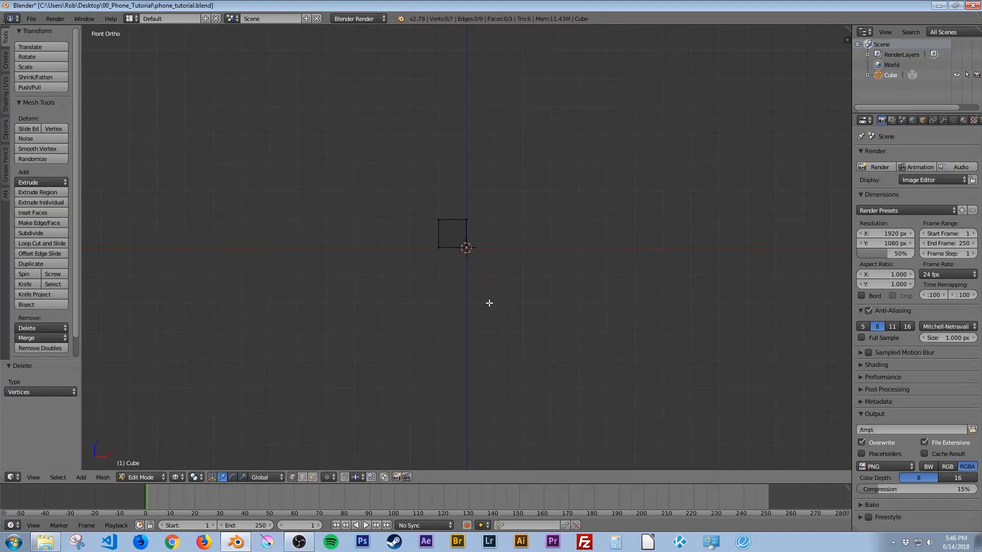
key(Tab)
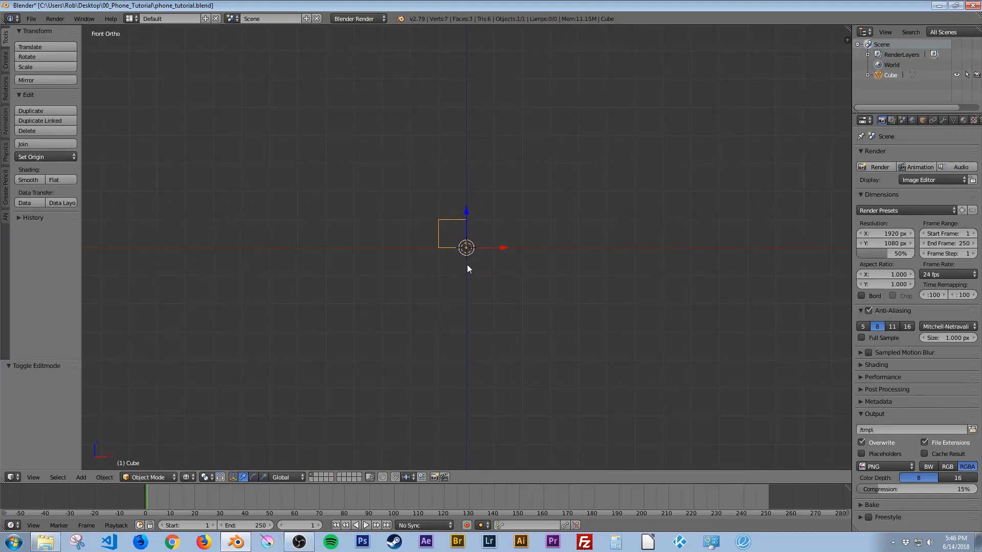
In solid shading, add a Mirror modifier on the X axis
mouse_move(468, 265)
middle_down()
mouse_move(489, 296)
mouse_move(469, 249)
mouse_move(476, 271)
mouse_move(525, 276)
mouse_move(495, 269)
middle_up()
key(z)
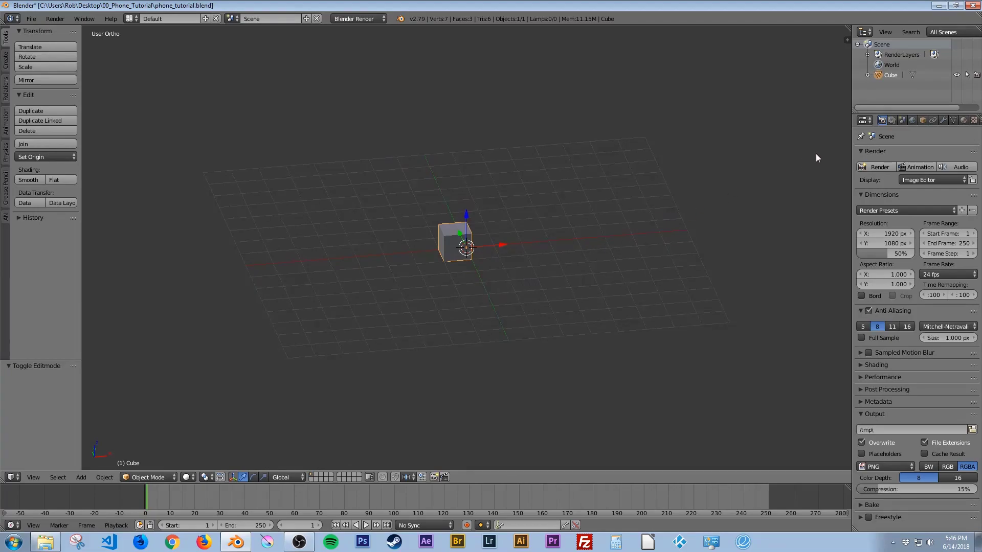
click(943, 120)
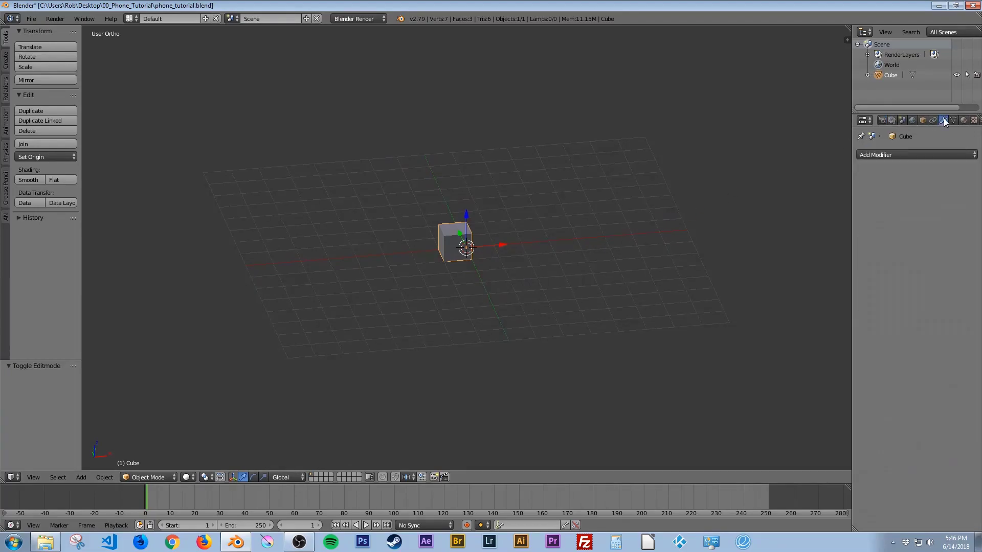
click(909, 152)
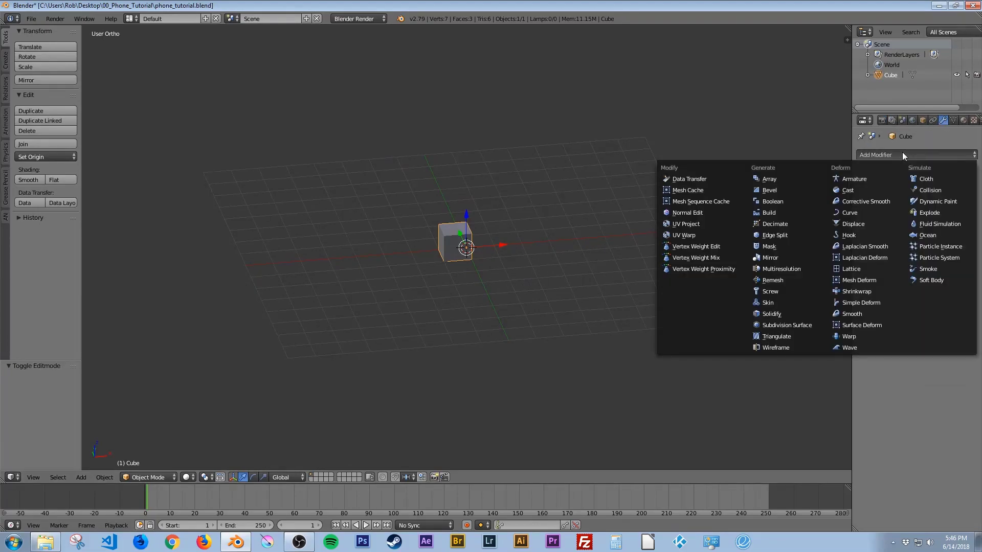
click(772, 257)
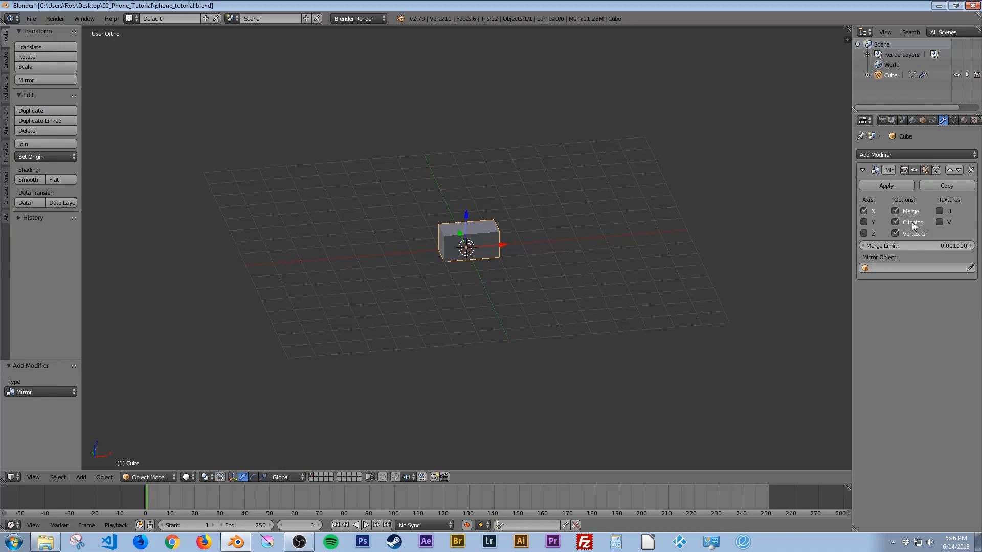
Add a second Mirror modifier on Y only, with Clipping enabled
click(885, 154)
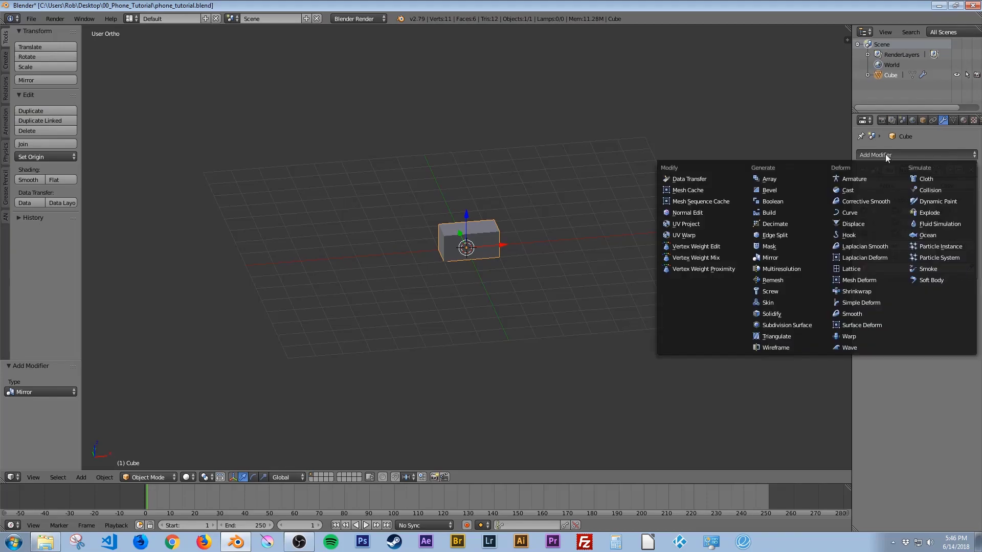
click(779, 257)
click(863, 331)
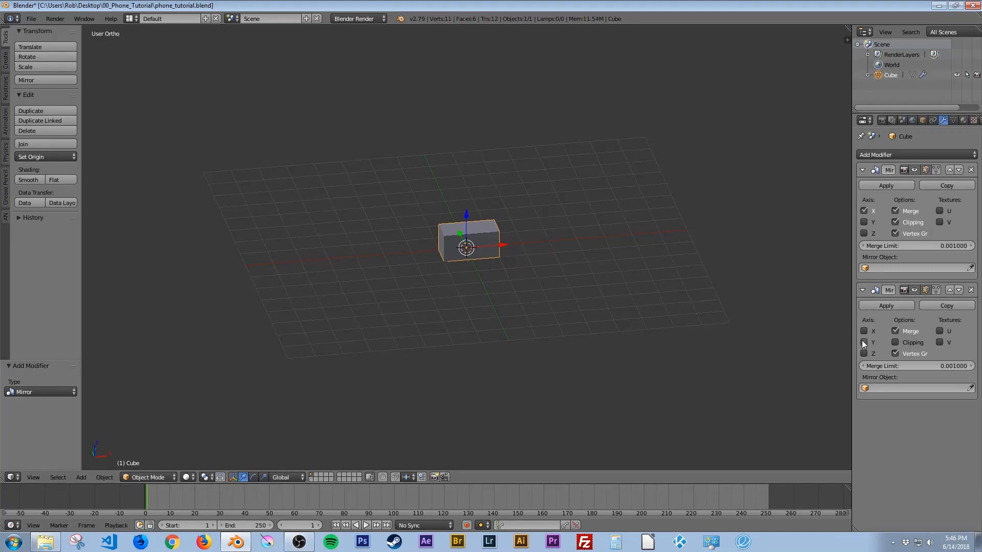
click(863, 343)
click(863, 342)
click(863, 342)
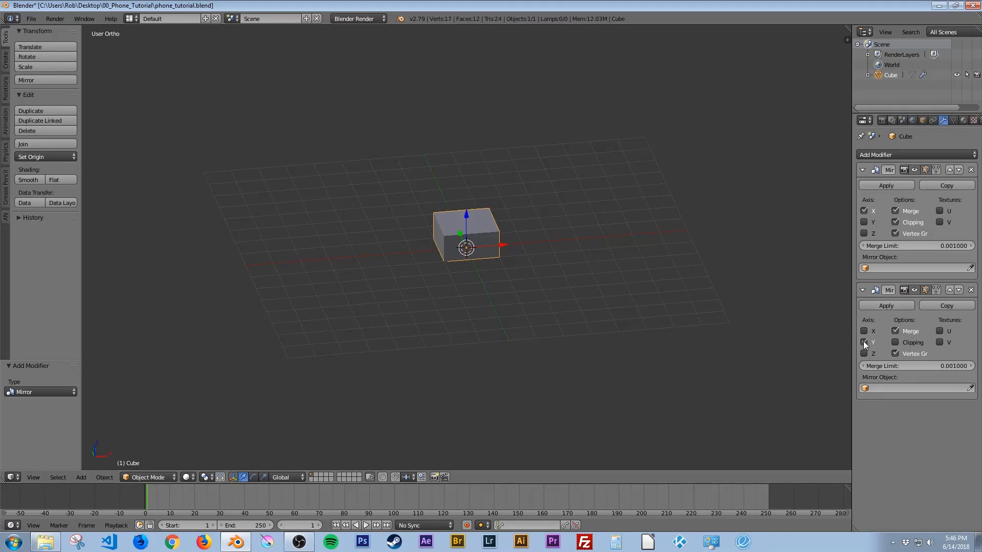
click(895, 342)
Add a third Mirror modifier on Z with Clipping, and save over the file
click(882, 154)
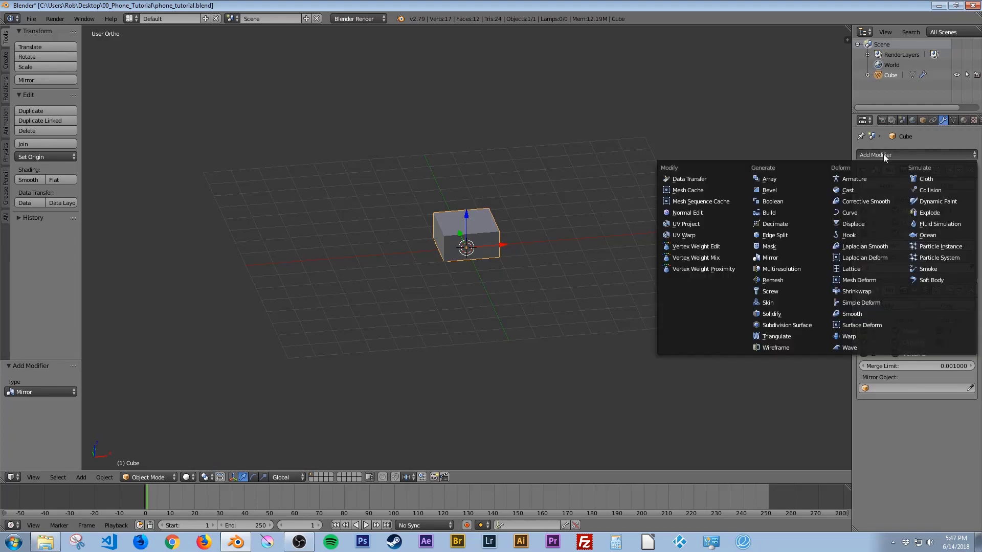
click(775, 258)
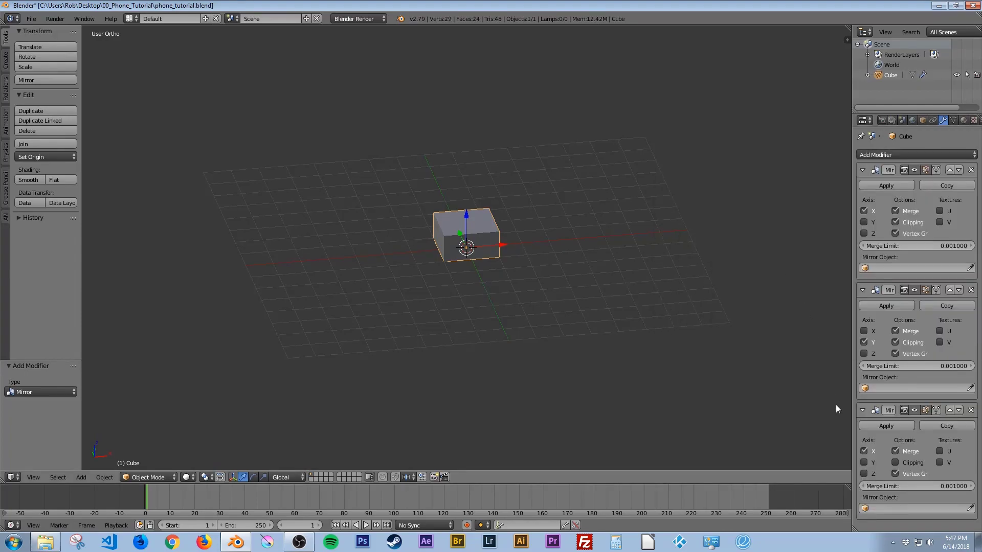
click(863, 473)
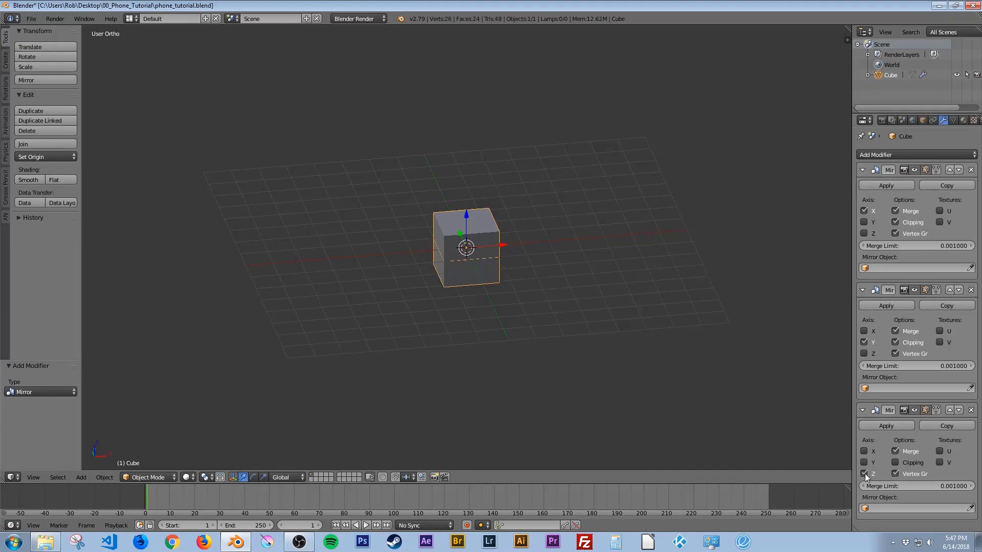
click(895, 462)
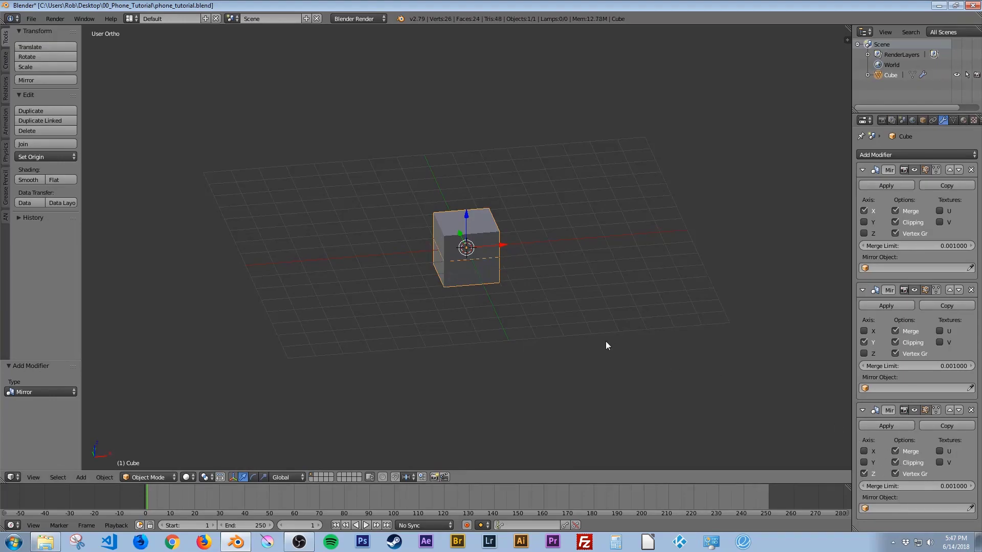
key(ctrl+s)
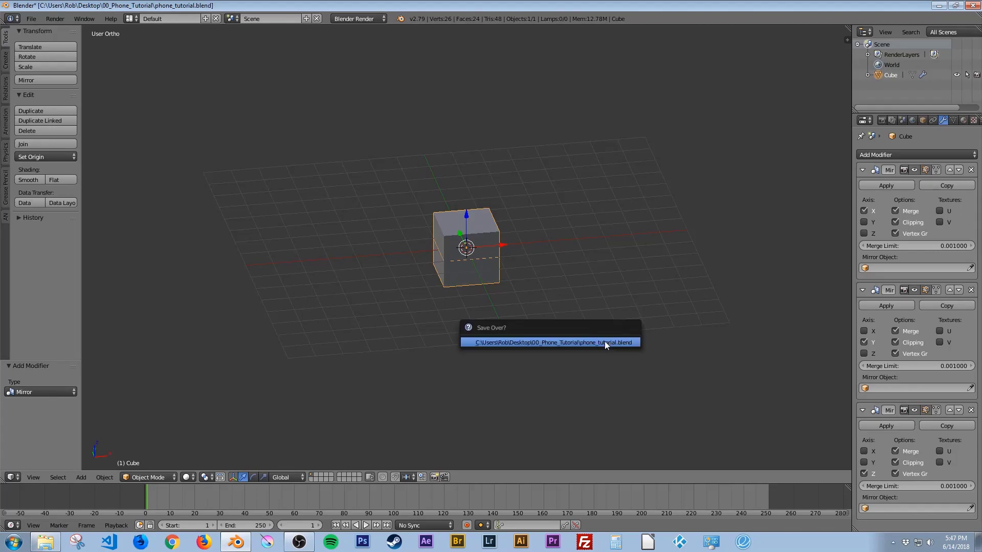
click(605, 342)
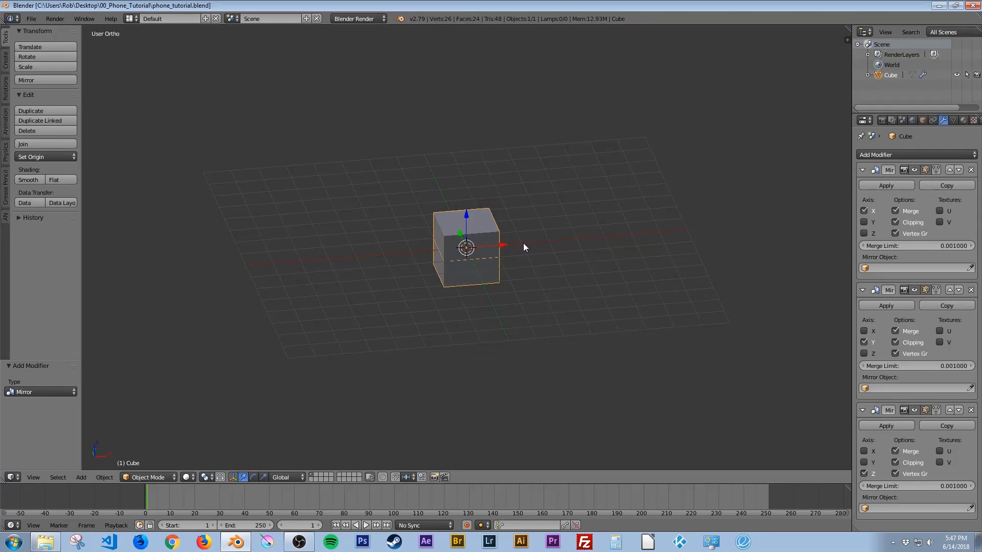
In front wireframe view, box-select the top edge and raise it along Z
key(Tab)
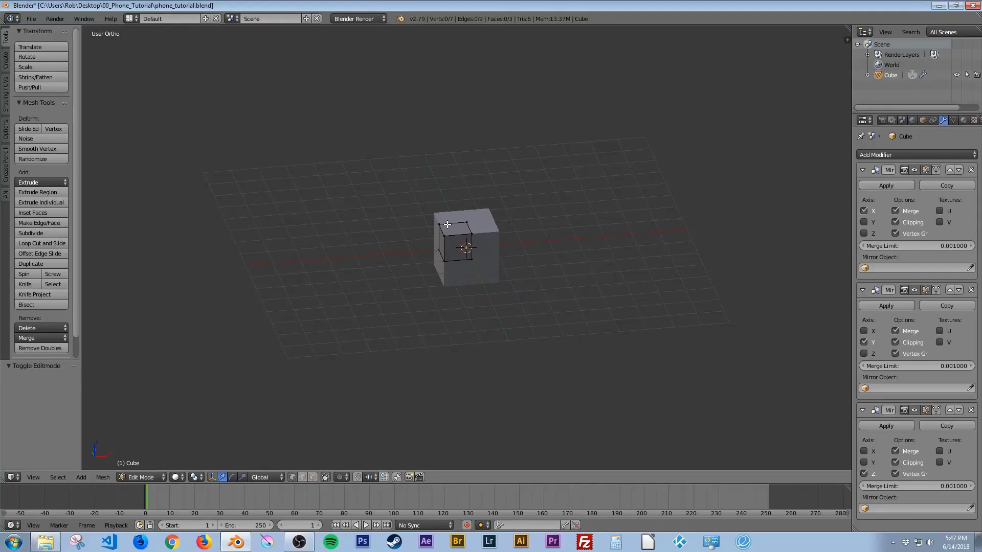
key(z)
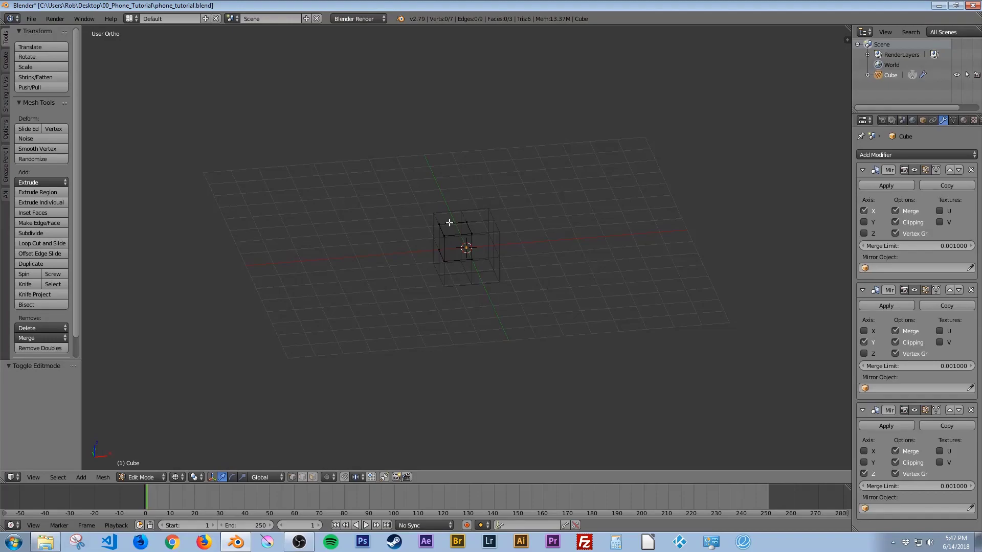
key(KP_1)
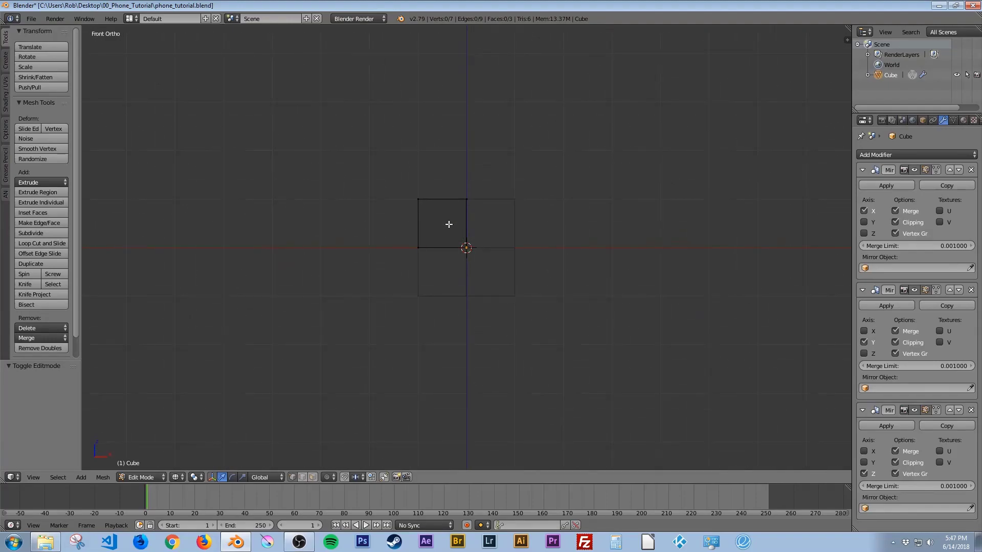
key(b)
drag(388, 171, 503, 215)
drag(443, 178, 438, 134)
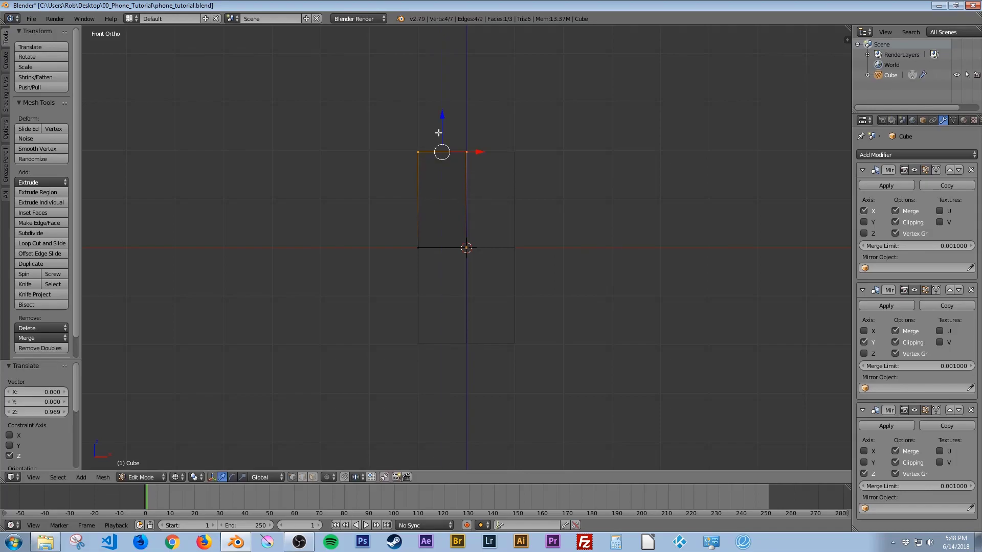
From the top view, move the bottom edge 0.927 along Y to thin the slab
mouse_move(465, 271)
middle_down()
mouse_move(511, 287)
mouse_move(475, 280)
middle_up()
key(KP_7)
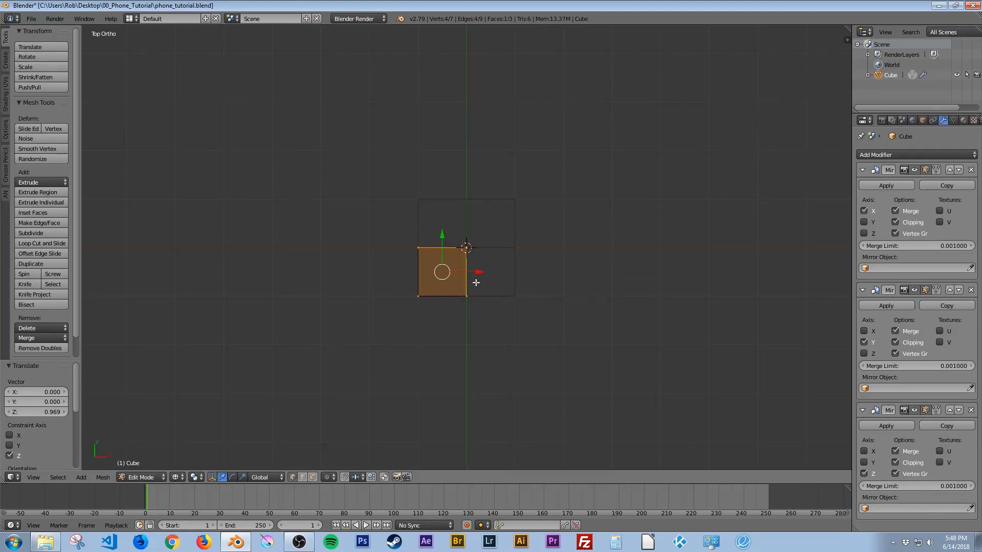
key(a)
key(b)
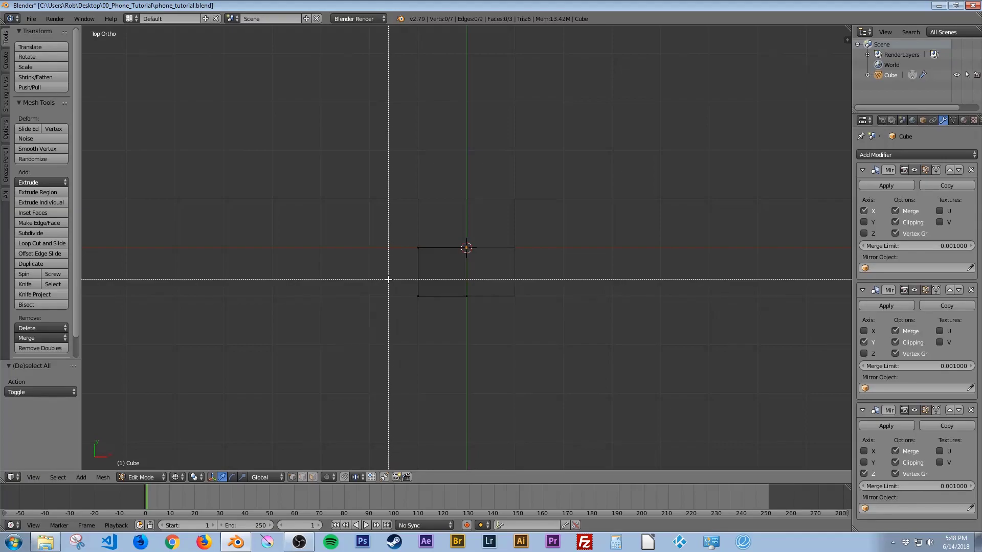
drag(389, 279, 507, 313)
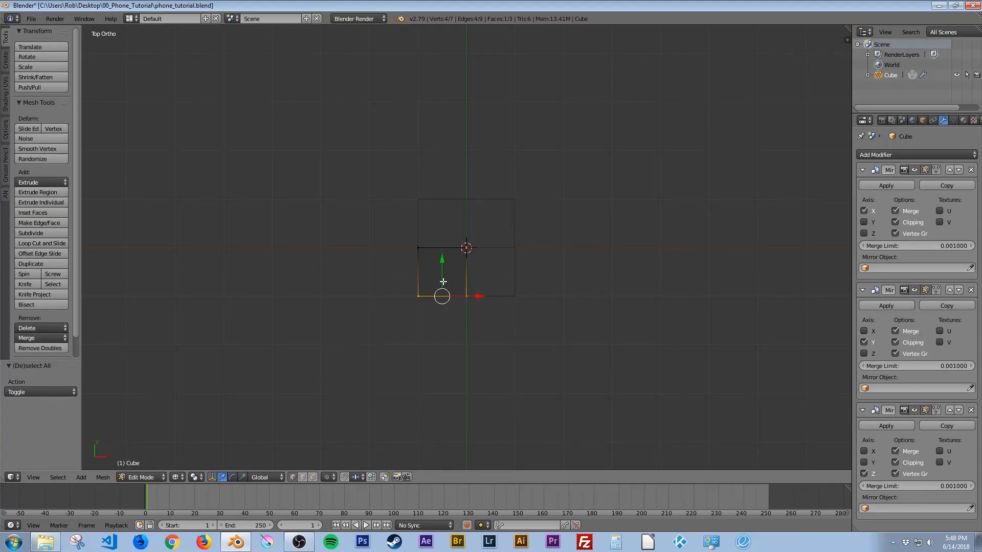
key(g)
key(y)
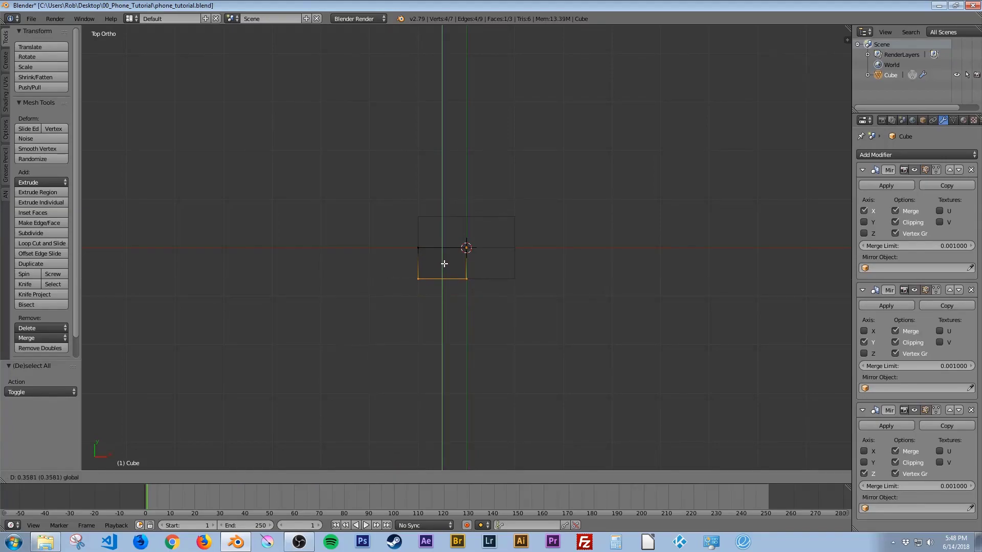
click(443, 236)
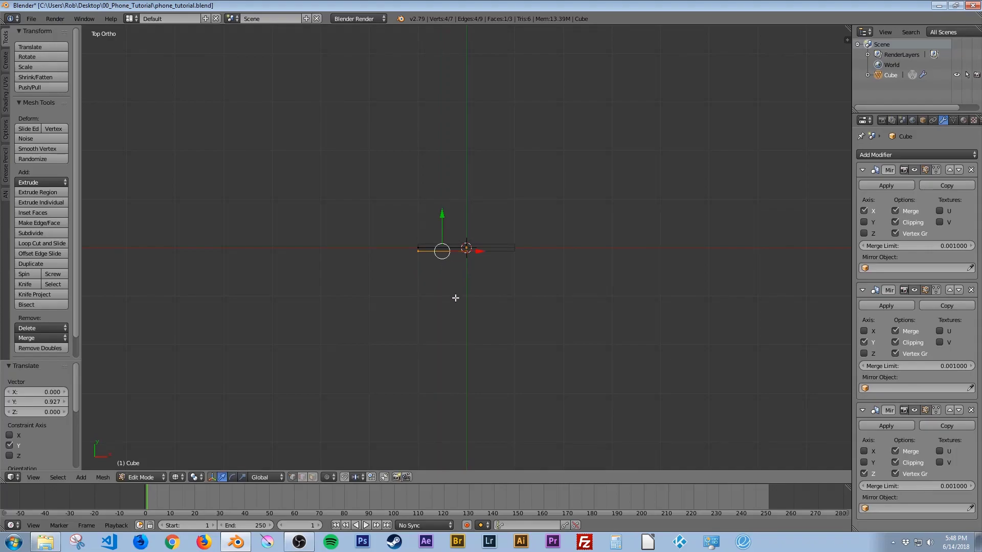
middle_drag(449, 332, 484, 284)
In solid shading and Object Mode, save over phone_tutorial.blend
key(z)
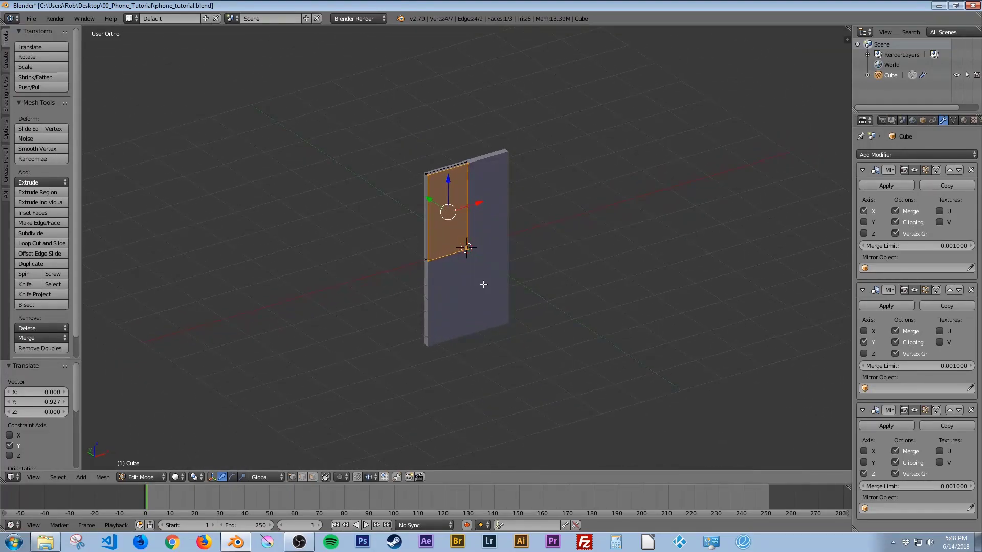
key(Tab)
mouse_move(478, 322)
middle_down()
mouse_move(532, 290)
mouse_move(416, 297)
mouse_move(461, 318)
middle_up()
key(KP_1)
middle_drag(504, 338, 457, 330)
key(ctrl+s)
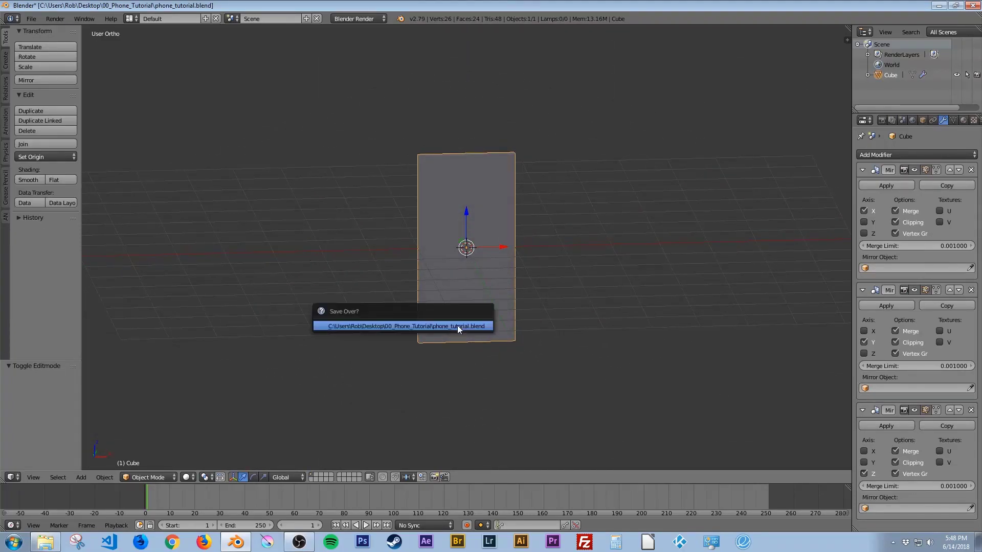
click(458, 326)
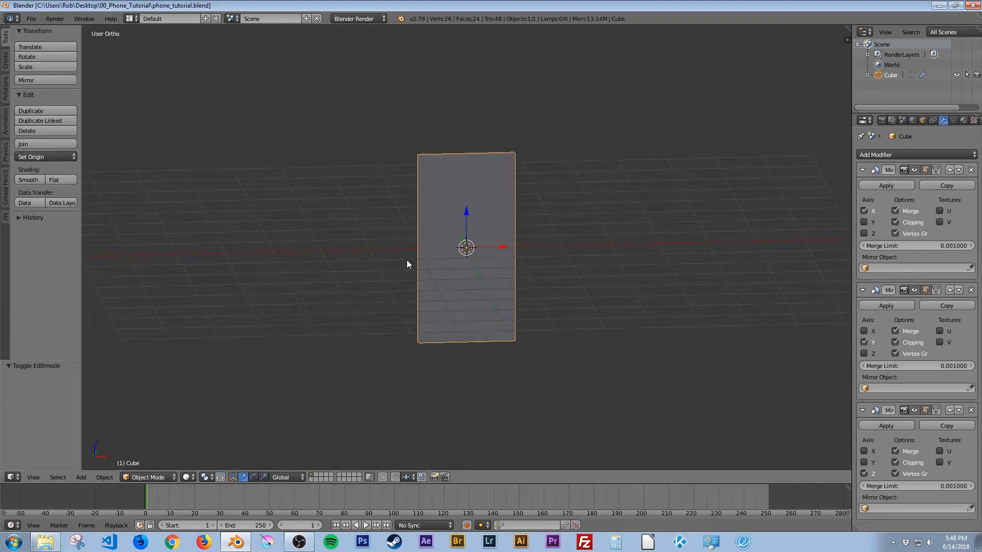
Back in Edit Mode, select the two top-left corner vertices
key(Tab)
middle_drag(449, 226, 466, 244)
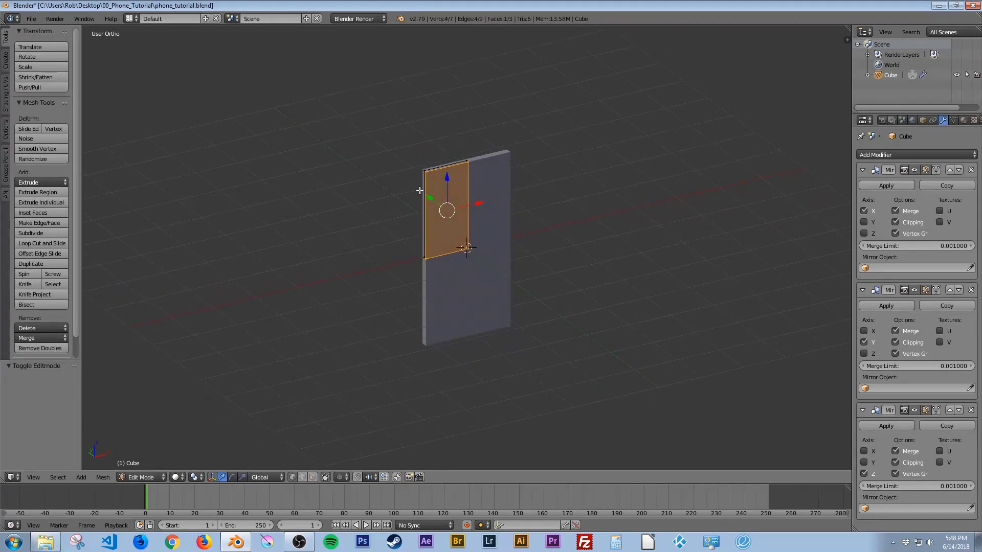
scroll(420, 189, up, 4)
right_click(378, 87)
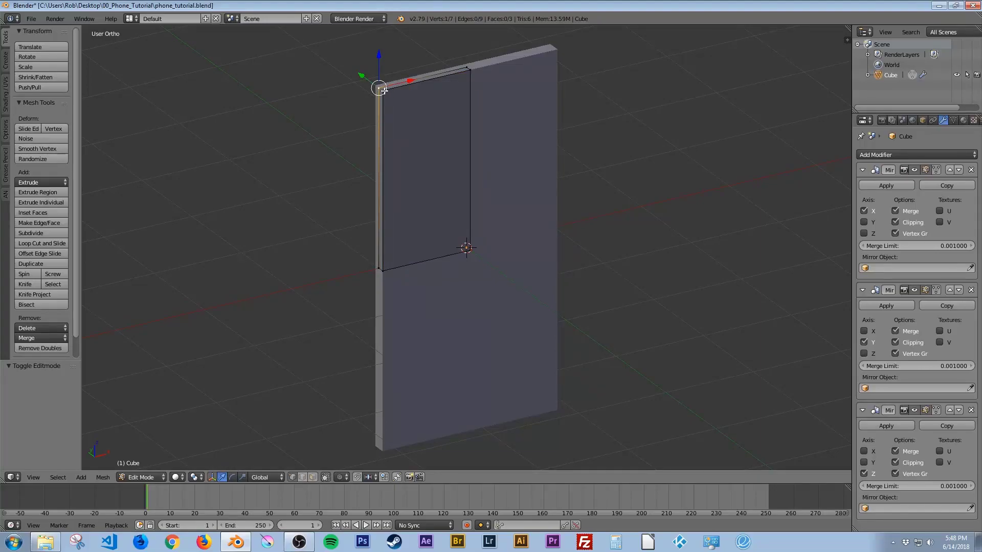
shift+right_click(383, 90)
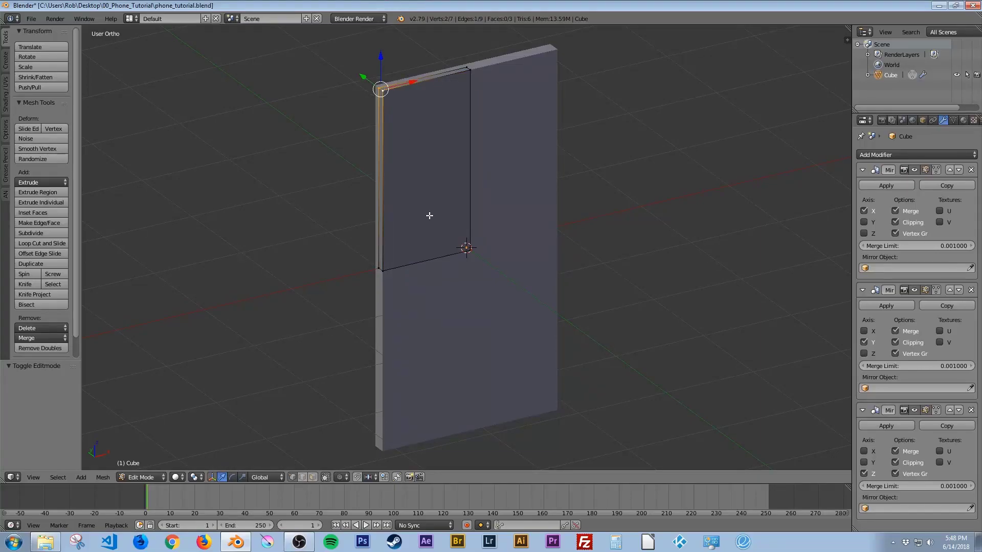
Vertex-bevel the top corners by 0.200 with 15 segments
key(KP_1)
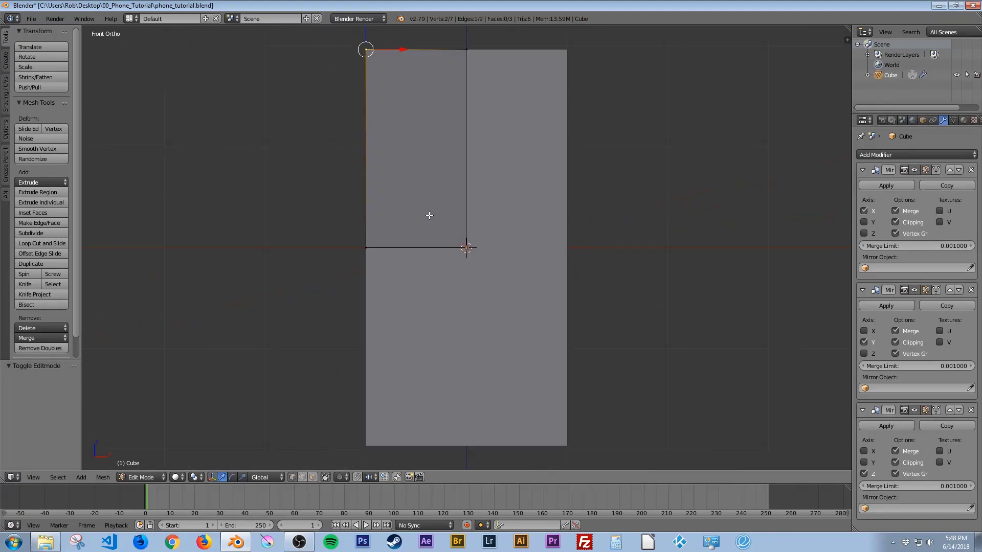
shift+middle_drag(404, 108, 448, 184)
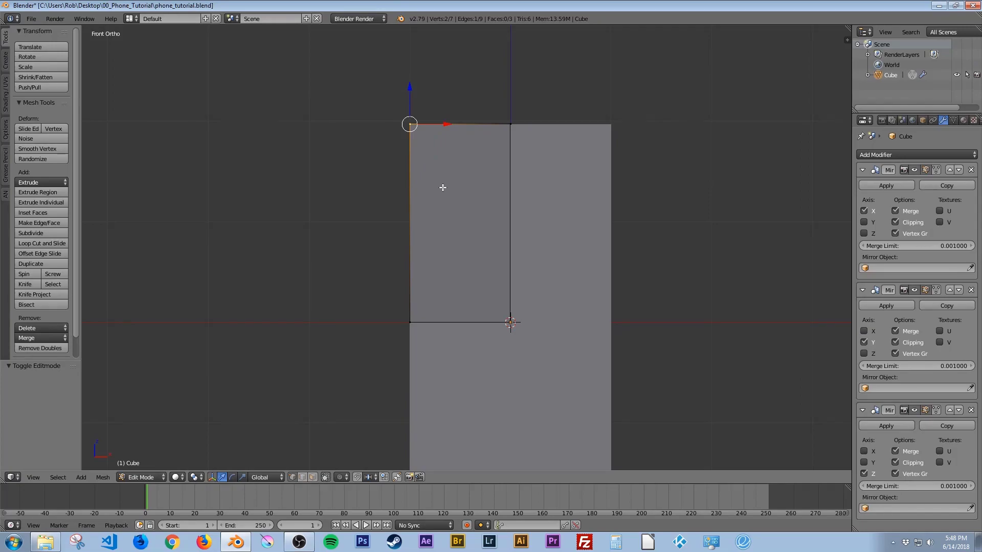
key(ctrl+b)
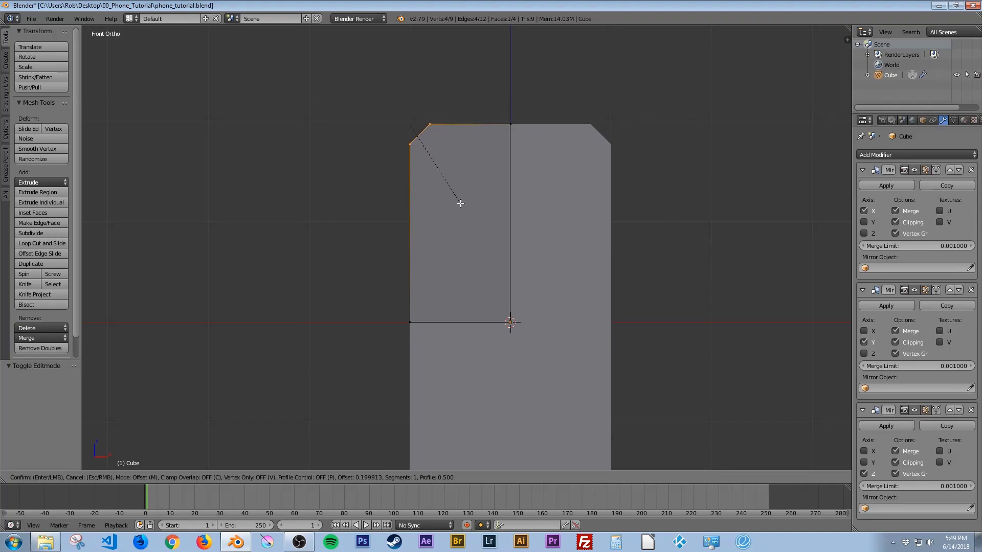
scroll(460, 203, up, 3)
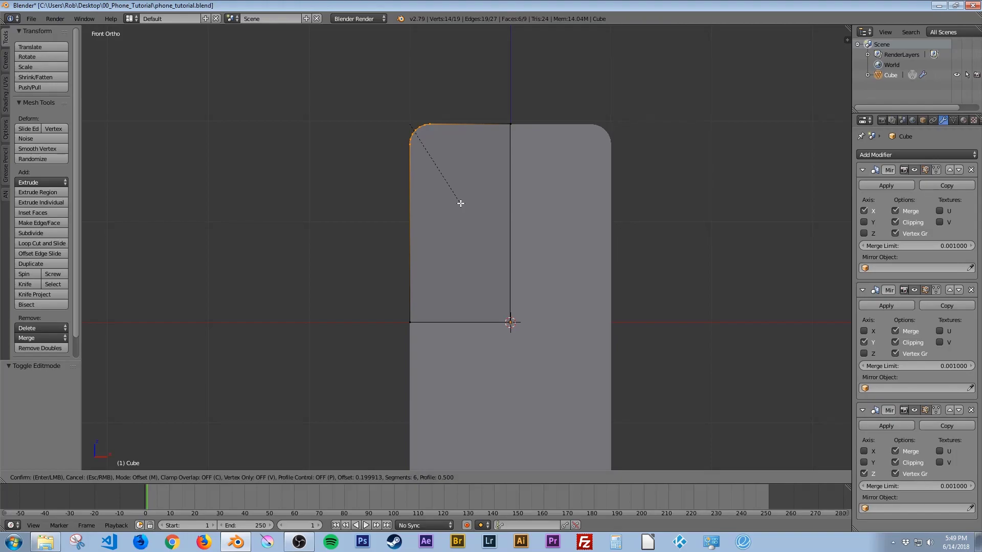
scroll(461, 203, up, 2)
scroll(461, 203, up, 1)
scroll(461, 203, up, 1)
scroll(461, 203, down, 2)
scroll(461, 203, up, 2)
click(461, 203)
middle_drag(443, 201, 403, 179)
scroll(453, 186, up, 2)
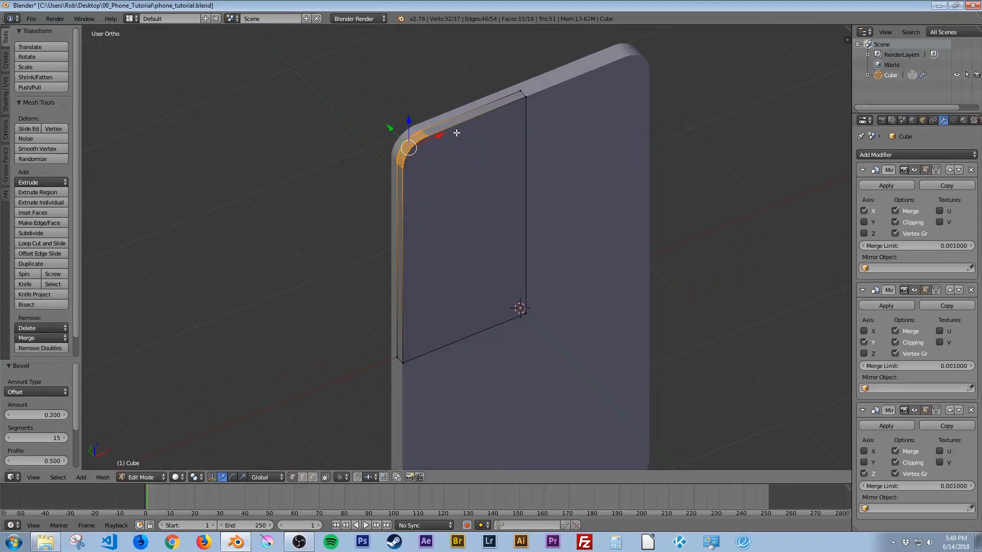
Switch to edge select mode and select the front rim edge loop
key(a)
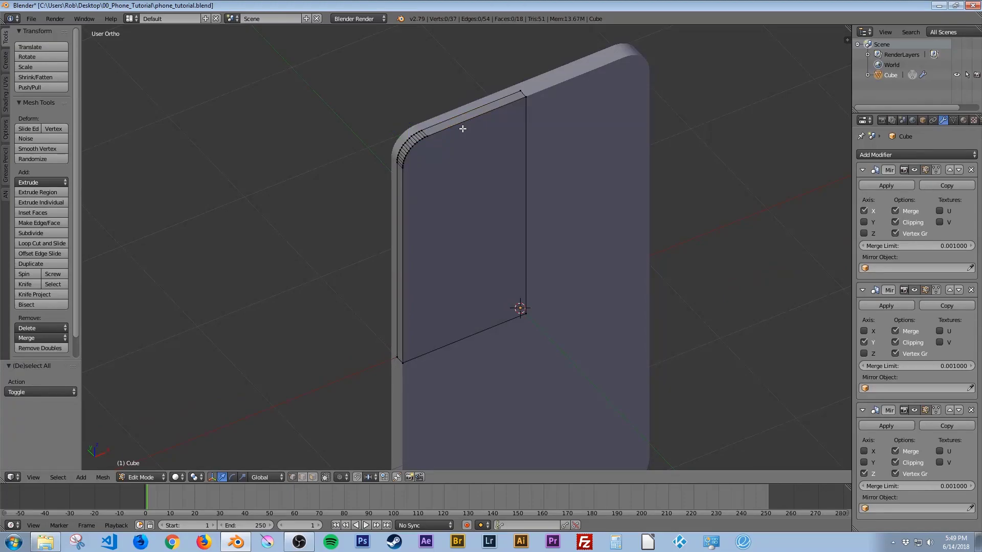
key(ctrl+Tab)
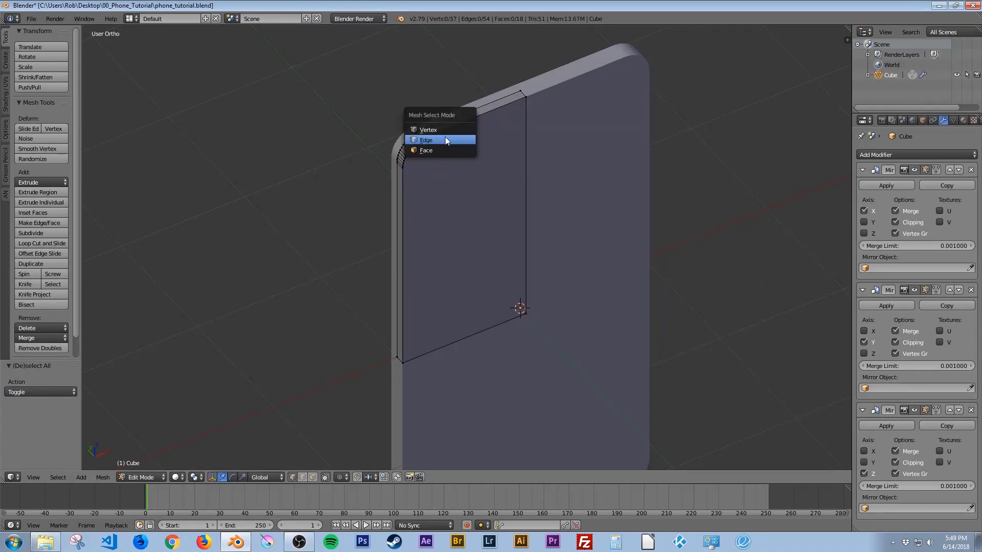
click(423, 140)
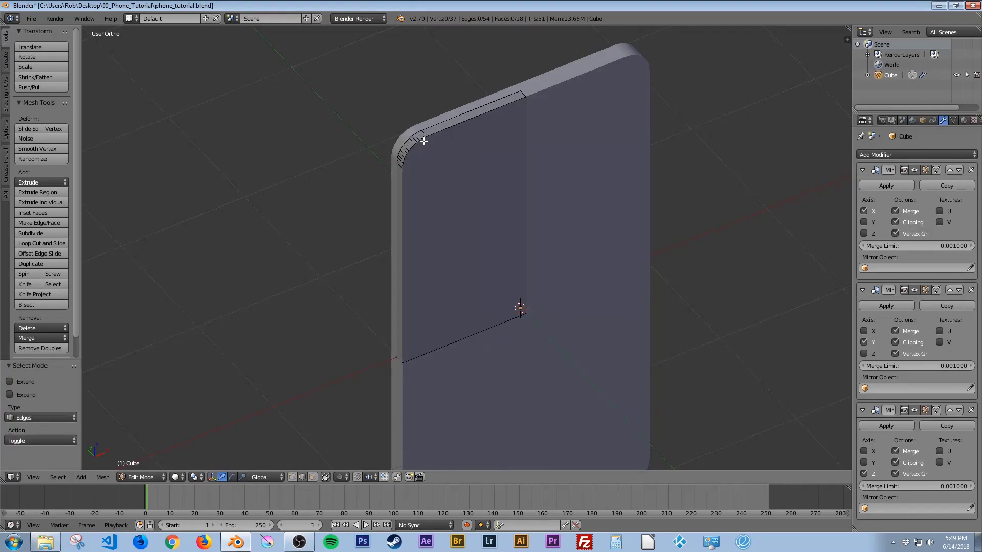
alt+right_click(448, 127)
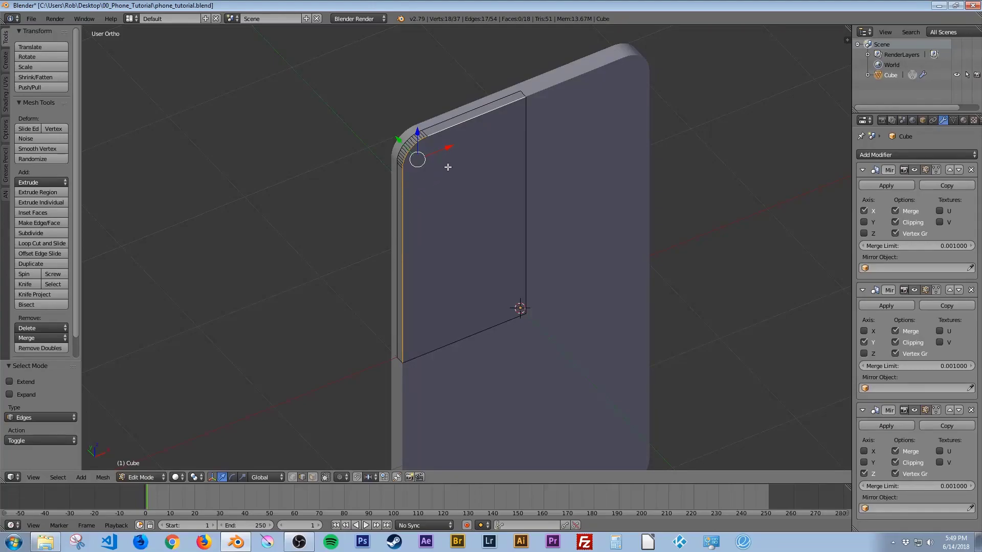
Bevel the rim edge by 0.053 with 15 segments
key(ctrl+b)
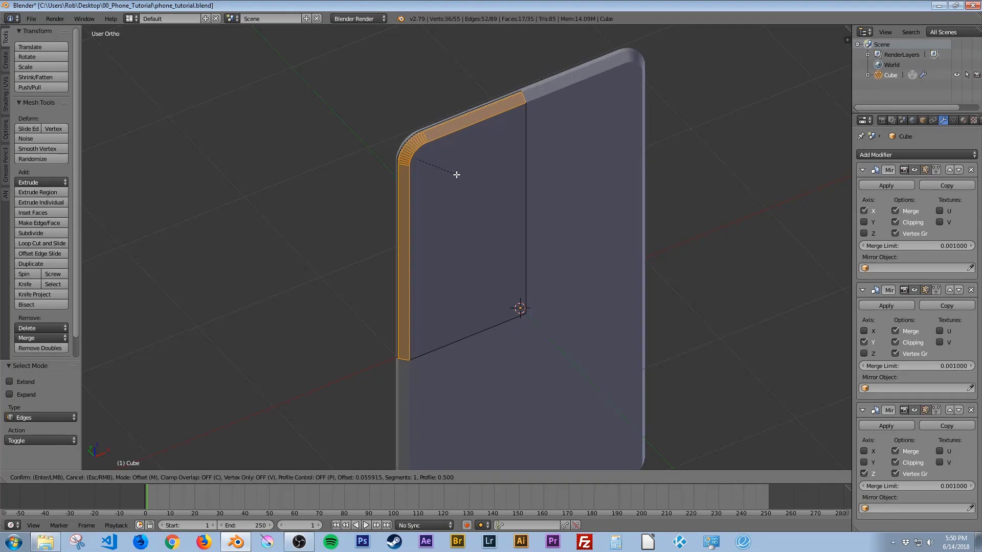
scroll(456, 174, up, 5)
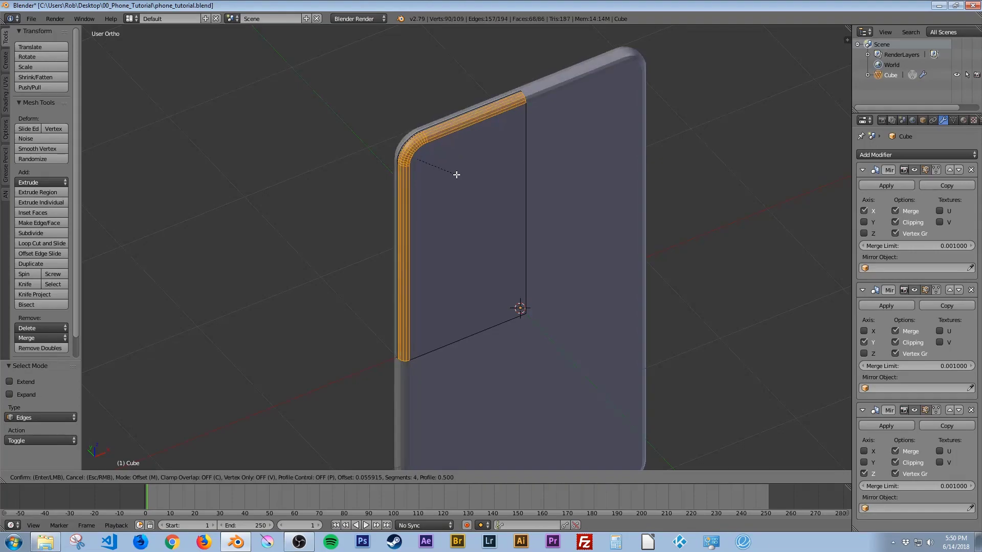
scroll(456, 175, up, 1)
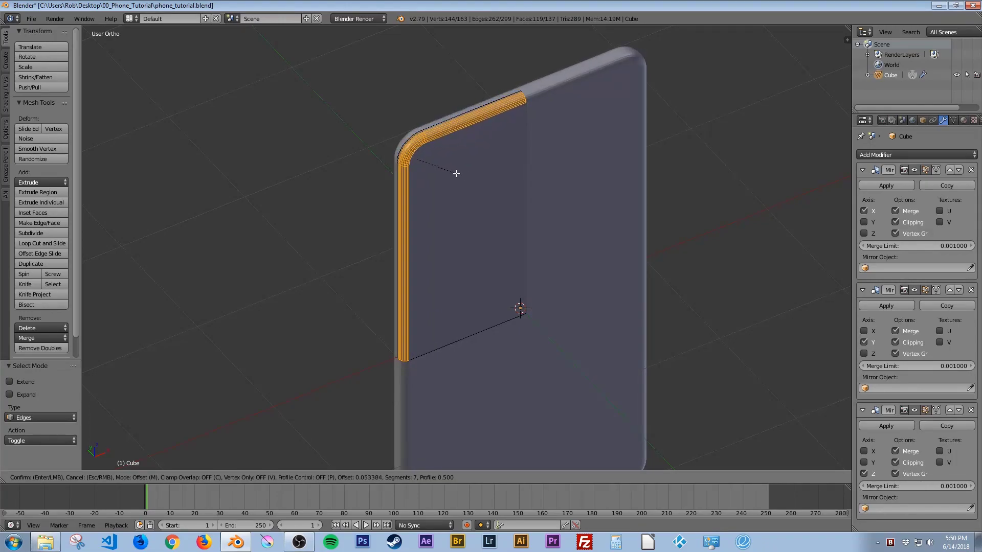
scroll(456, 174, up, 2)
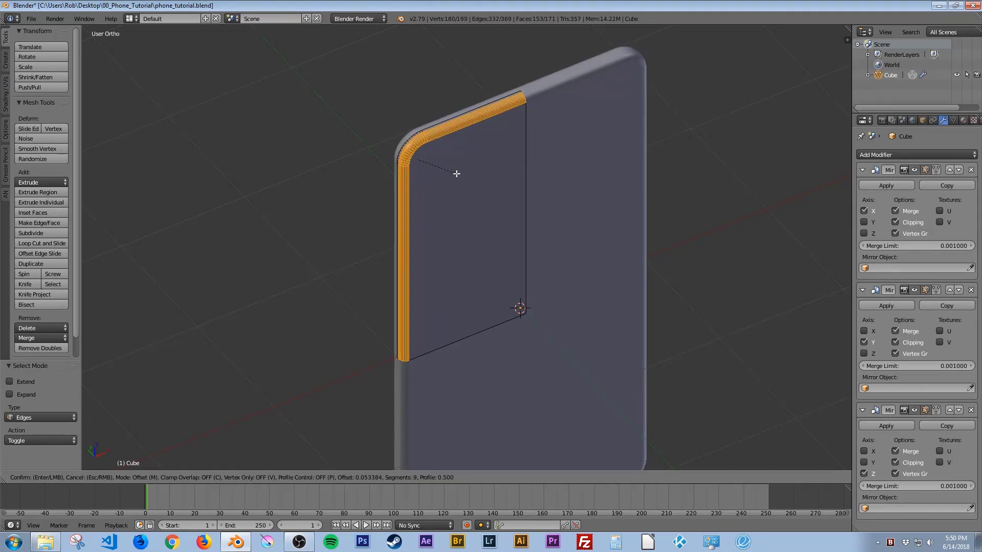
scroll(457, 174, up, 1)
scroll(456, 173, up, 2)
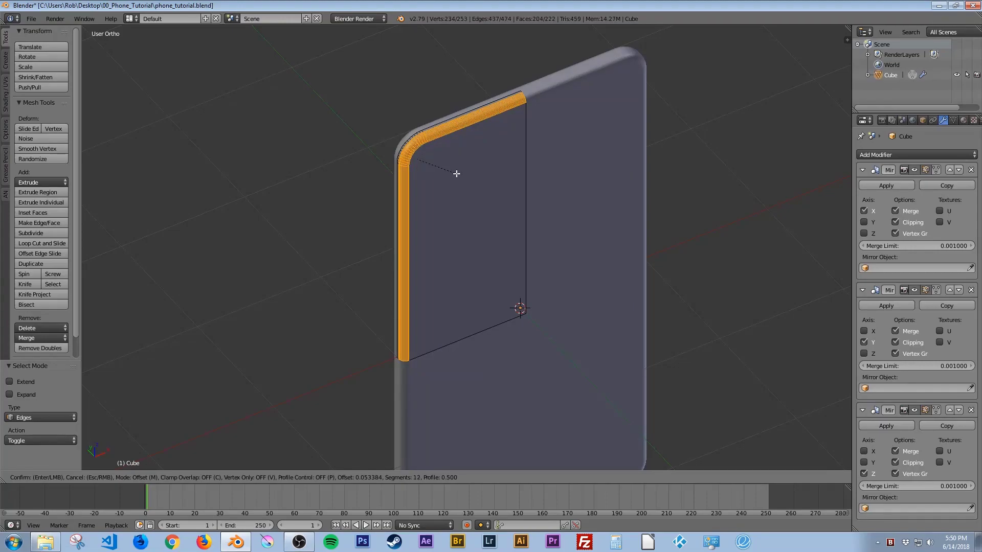
scroll(456, 174, up, 3)
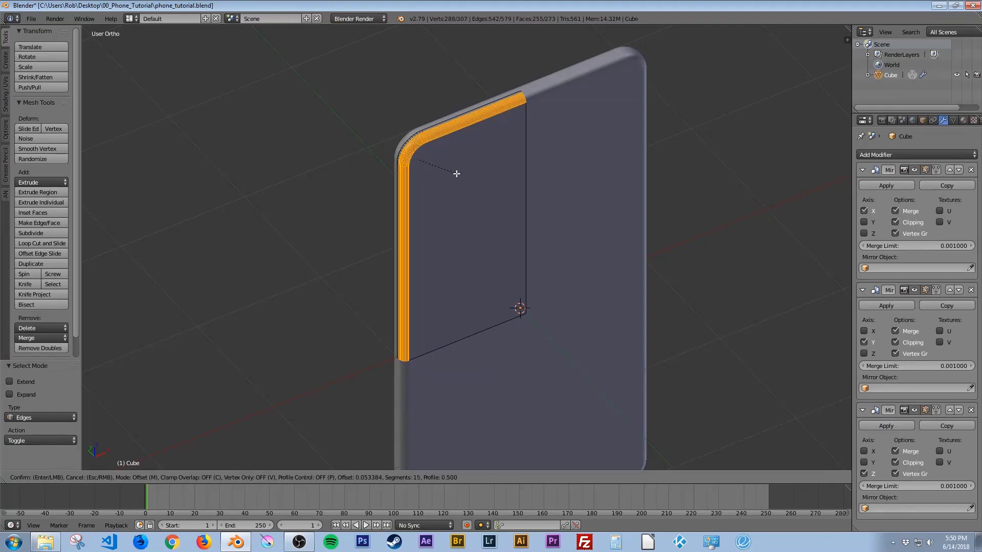
click(457, 173)
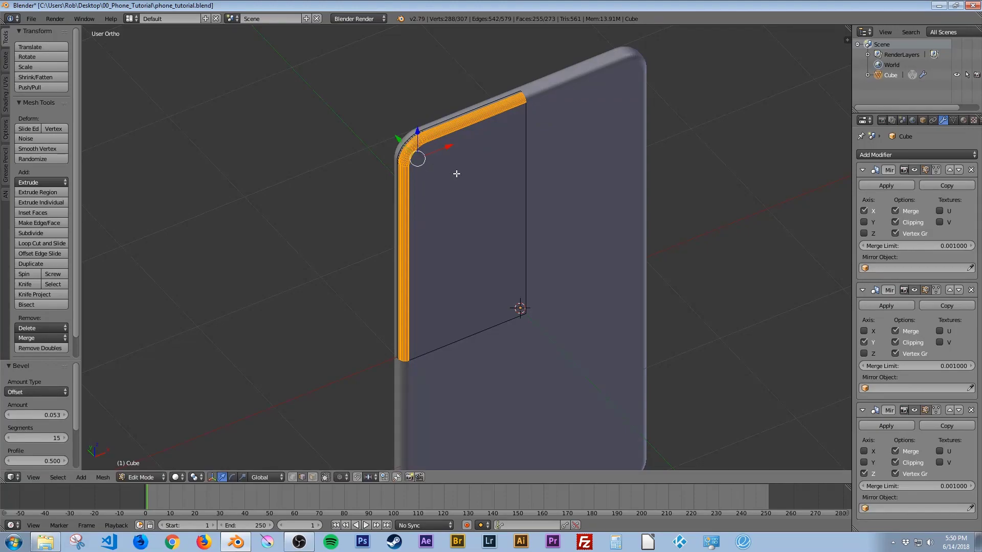
Return to Object Mode and save the blend file
key(Tab)
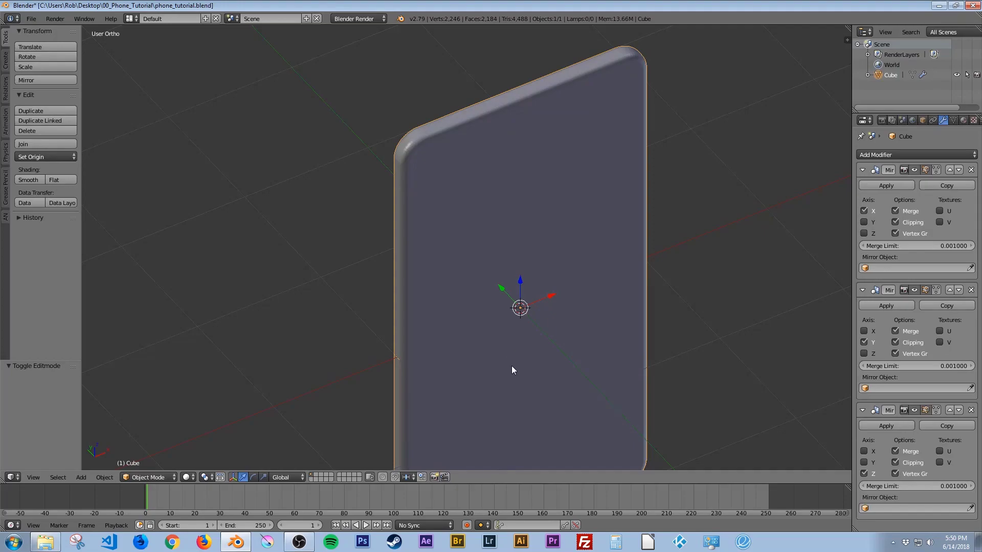
middle_drag(511, 366, 498, 362)
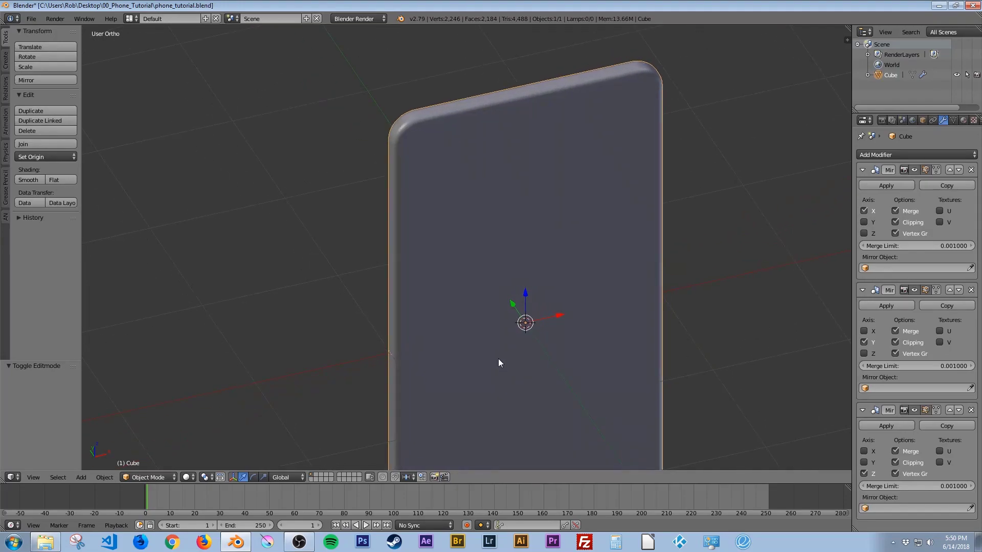
key(ctrl+s)
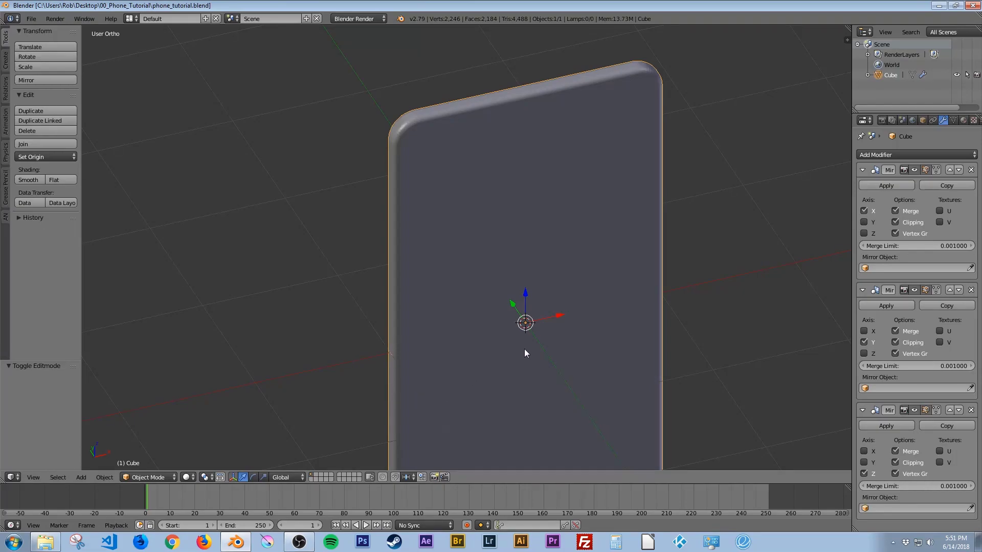
middle_drag(529, 360, 531, 322)
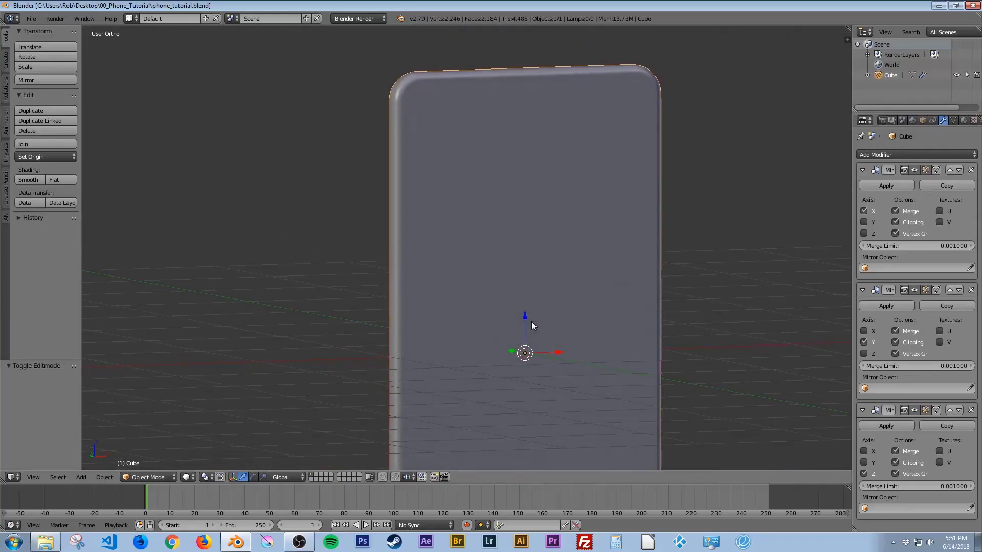
Apply all three Mirror modifiers
click(895, 185)
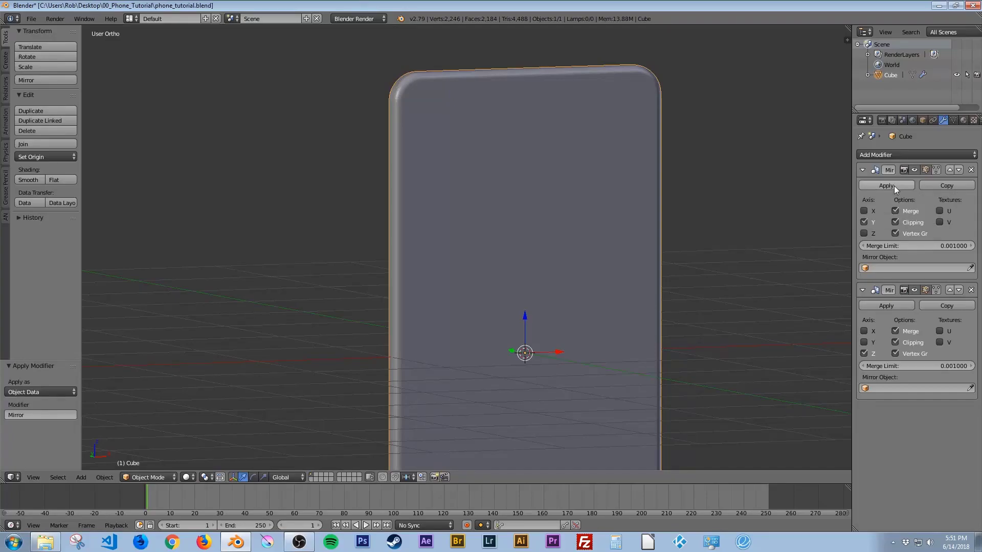
click(894, 186)
click(894, 185)
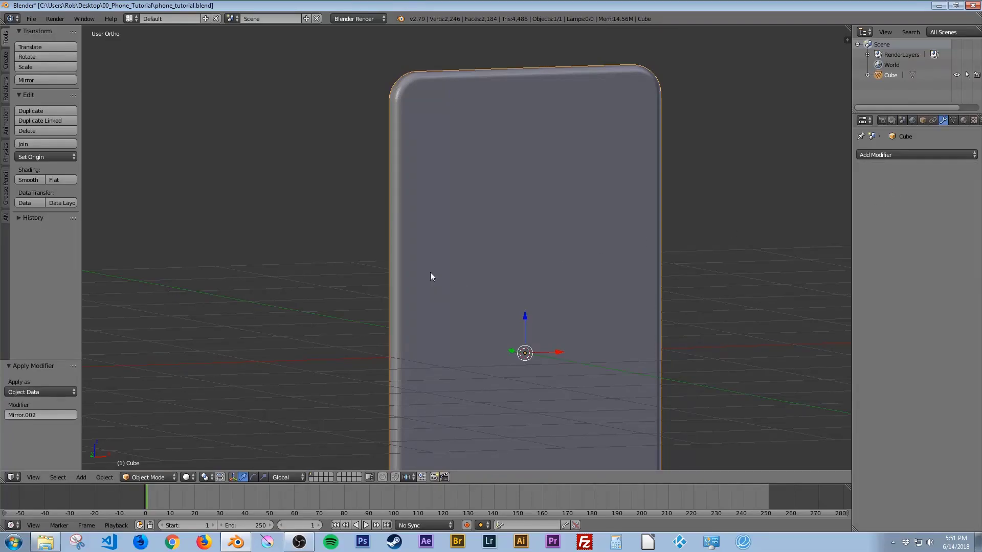
In face select mode, select the phone's four front faces
key(Tab)
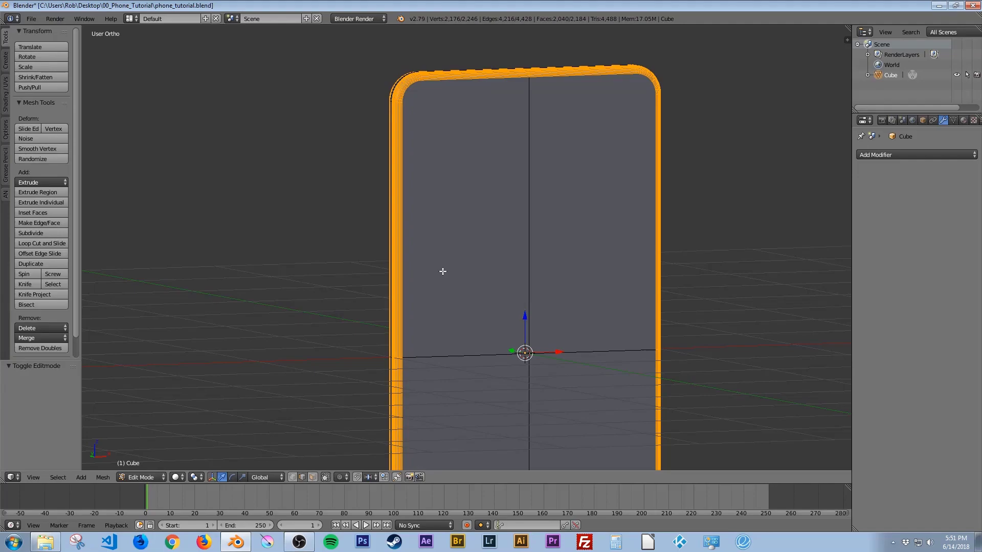
key(a)
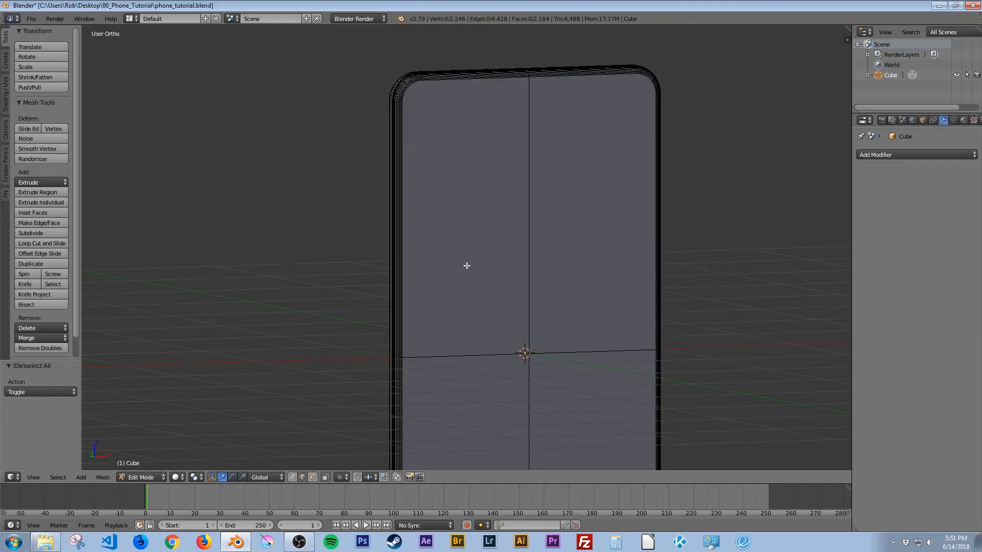
key(ctrl+Tab)
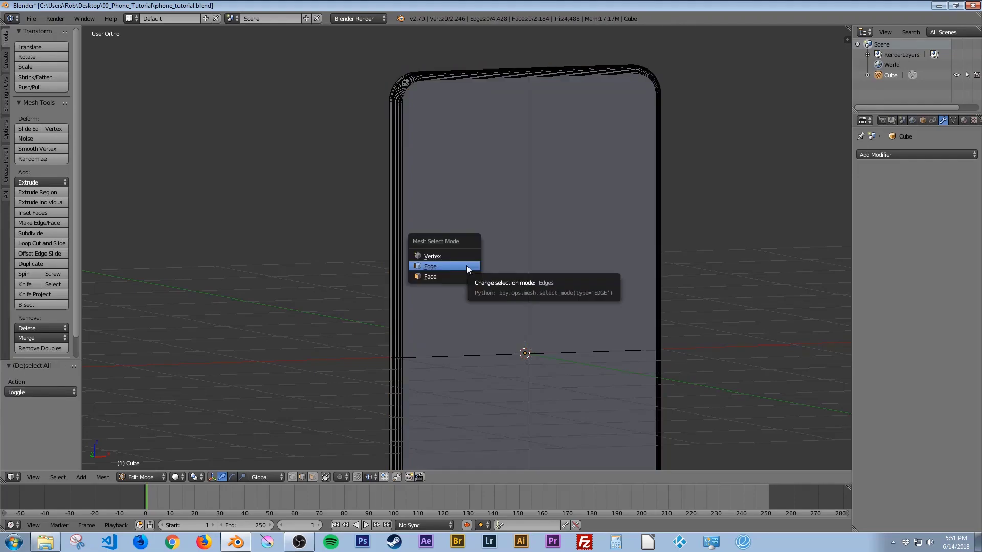
click(440, 278)
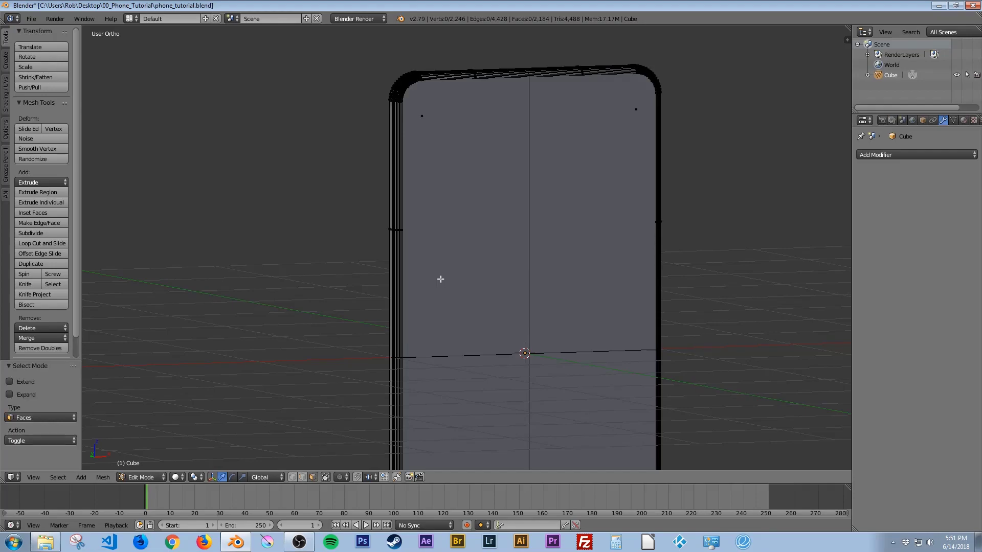
right_click(456, 209)
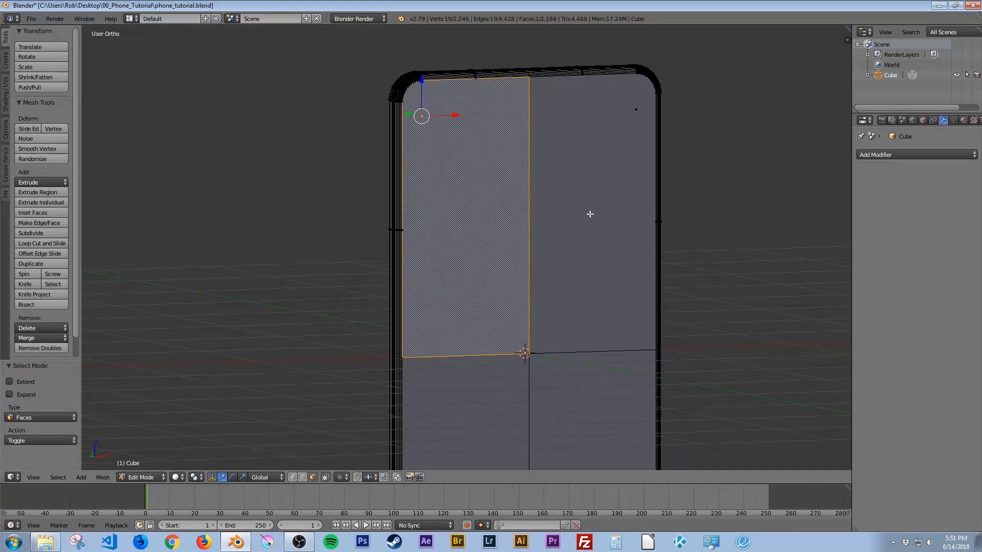
shift+right_click(558, 212)
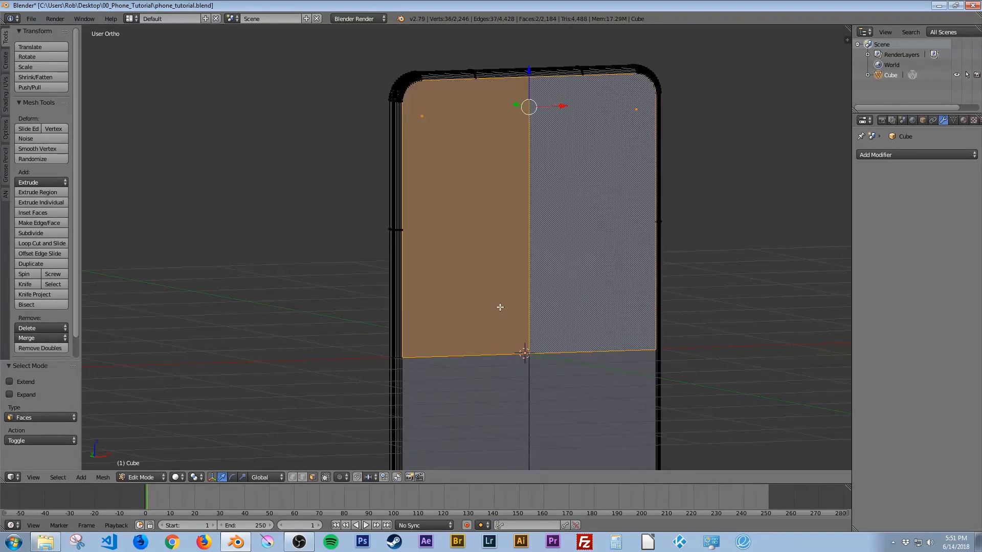
shift+right_click(462, 375)
shift+right_click(589, 393)
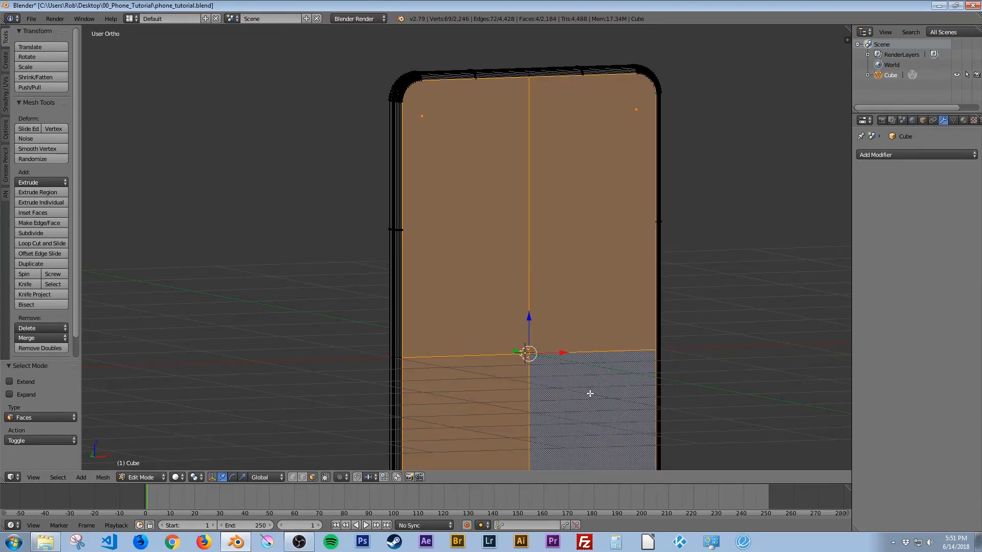
middle_drag(553, 250, 525, 249)
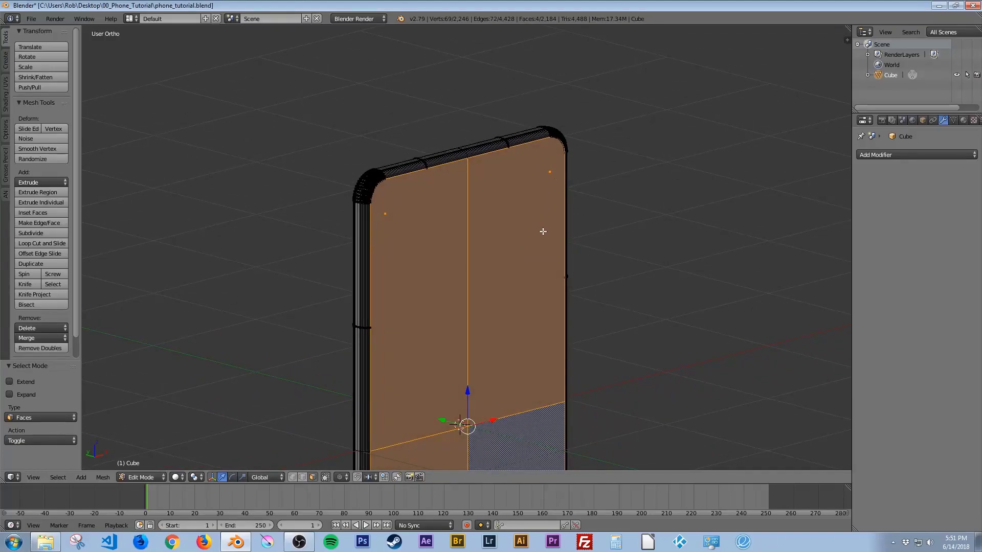
Extrude the front faces -0.014 inward along Z and return to Object Mode
key(e)
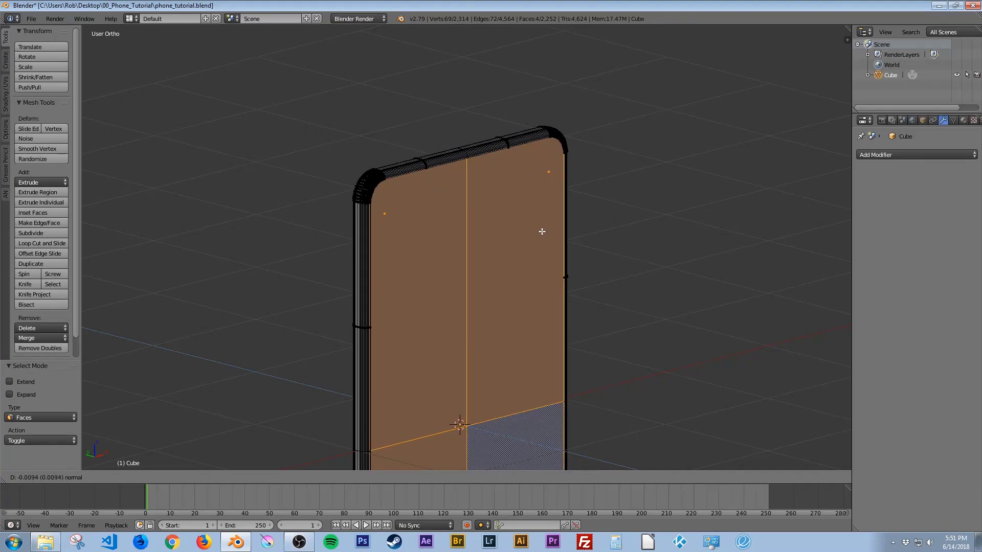
click(541, 231)
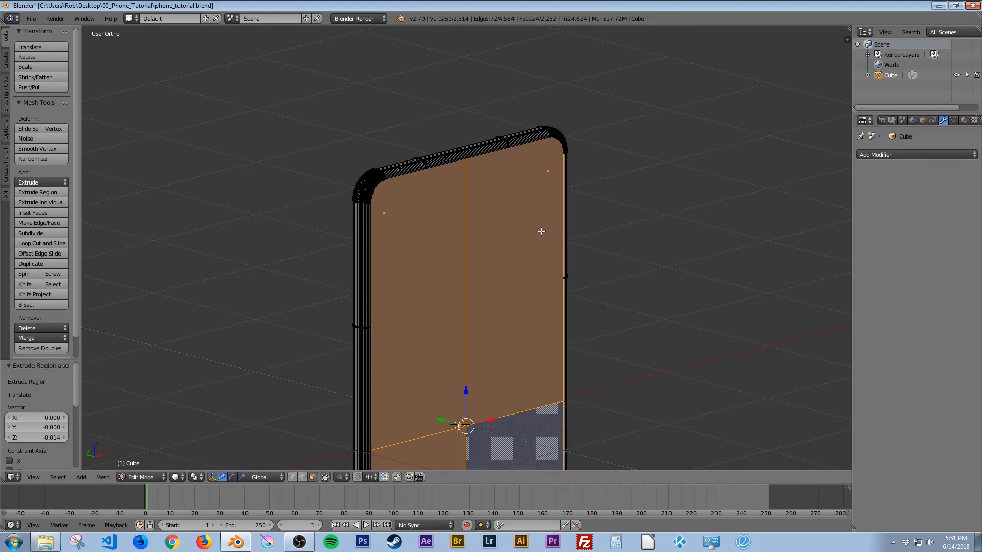
key(Tab)
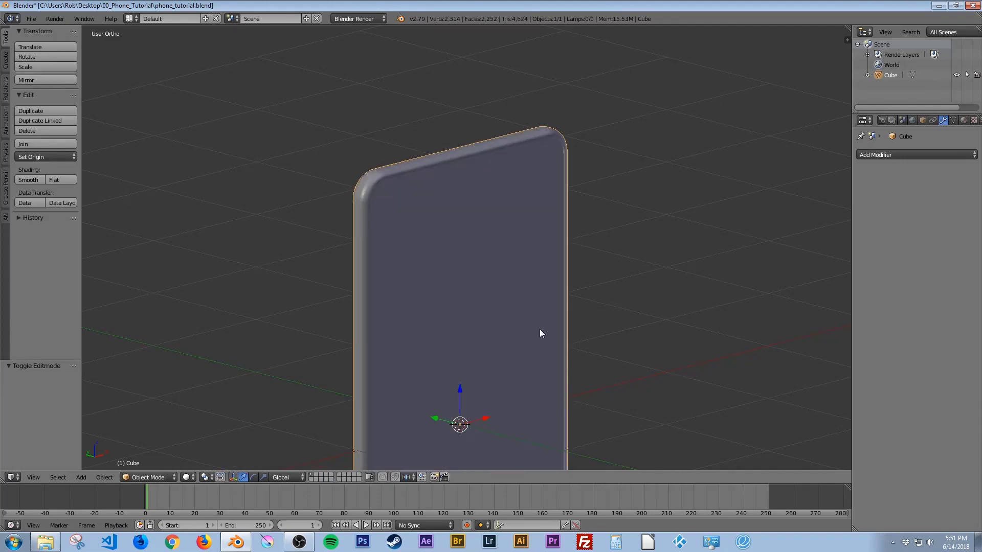
Orbit to a front eye-level view of the phone and switch the render engine to Cycles Render
middle_drag(541, 333, 494, 361)
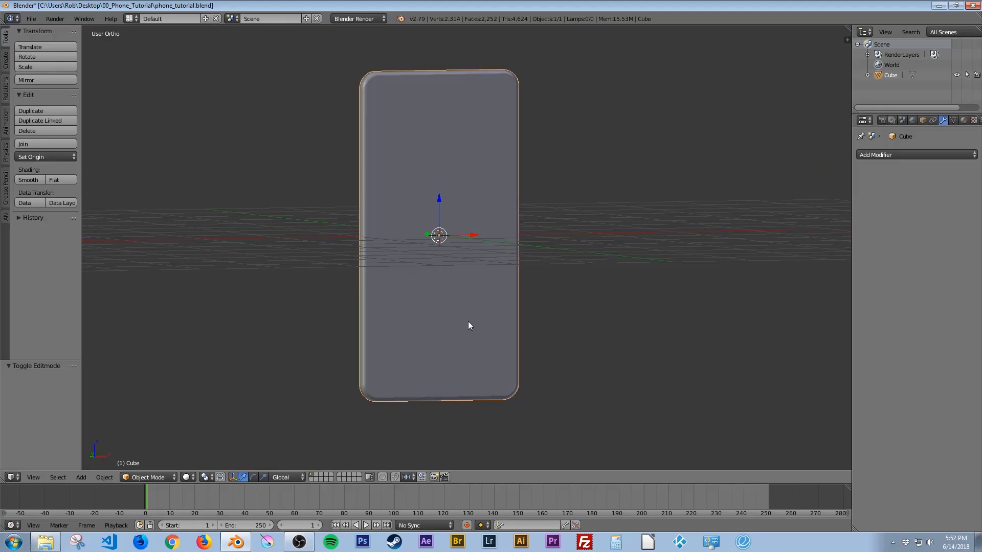
mouse_move(469, 325)
middle_down()
mouse_move(628, 331)
mouse_move(495, 332)
mouse_move(463, 319)
middle_up()
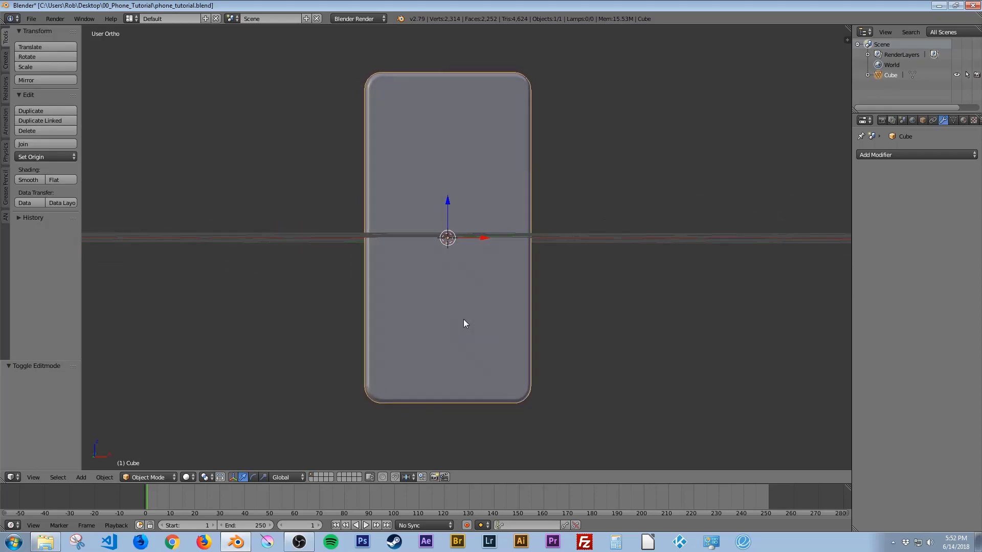
click(354, 18)
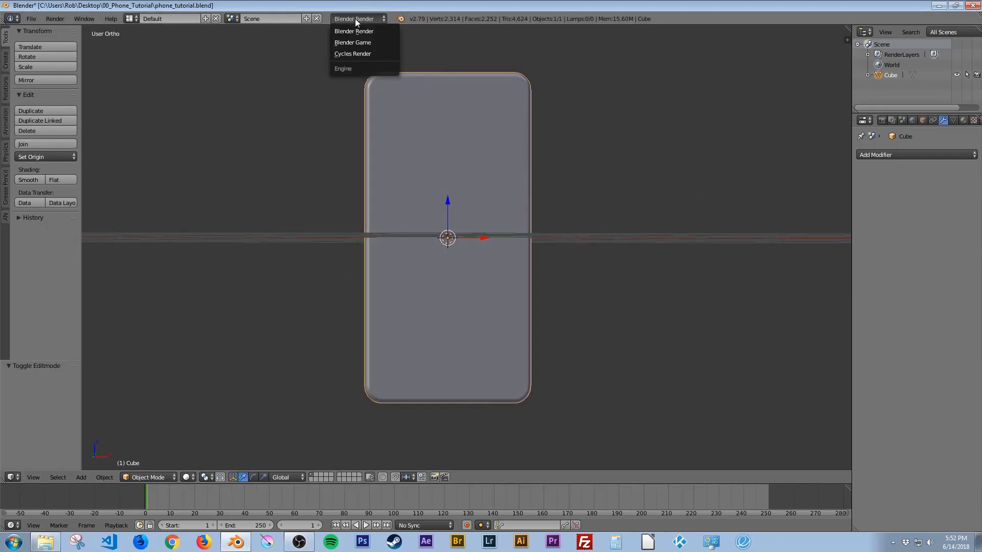
click(353, 55)
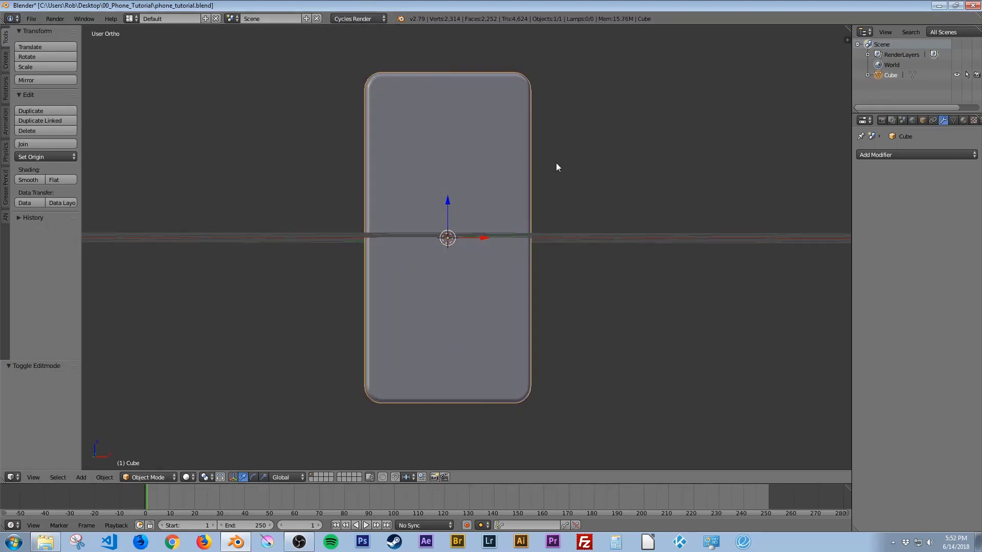
Create Material.001 for the phone with a Principled BSDF surface and a near-black 0.005 base colour
click(963, 120)
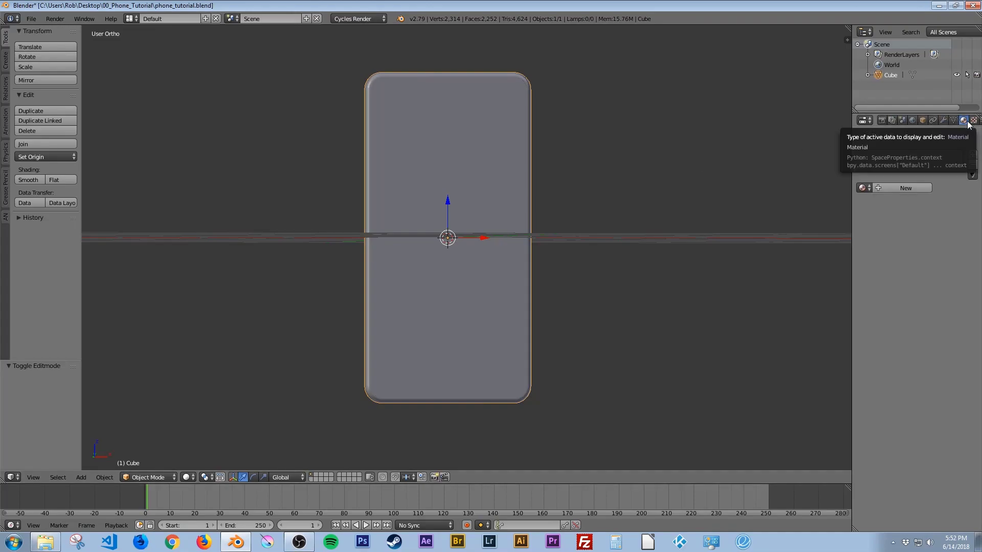
click(882, 188)
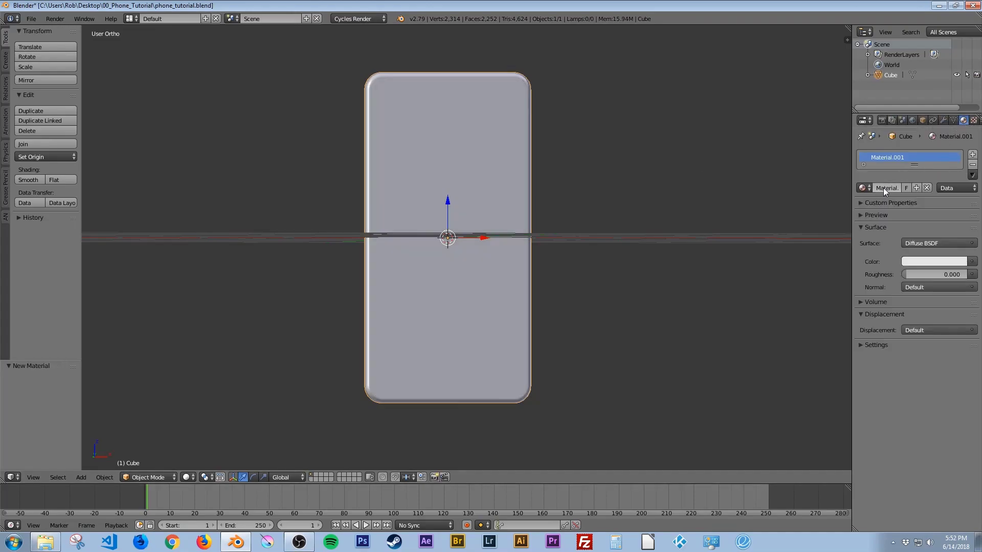
click(923, 243)
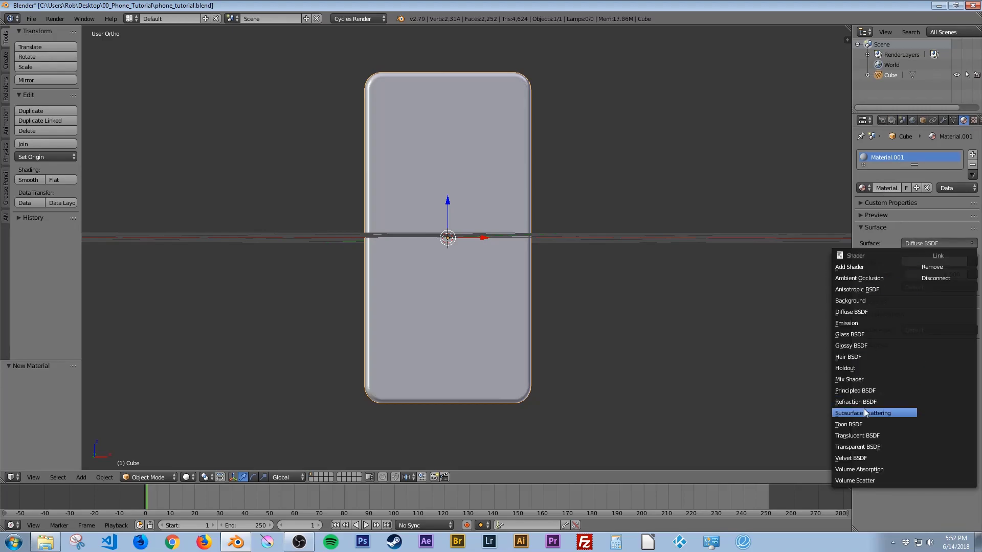
click(857, 390)
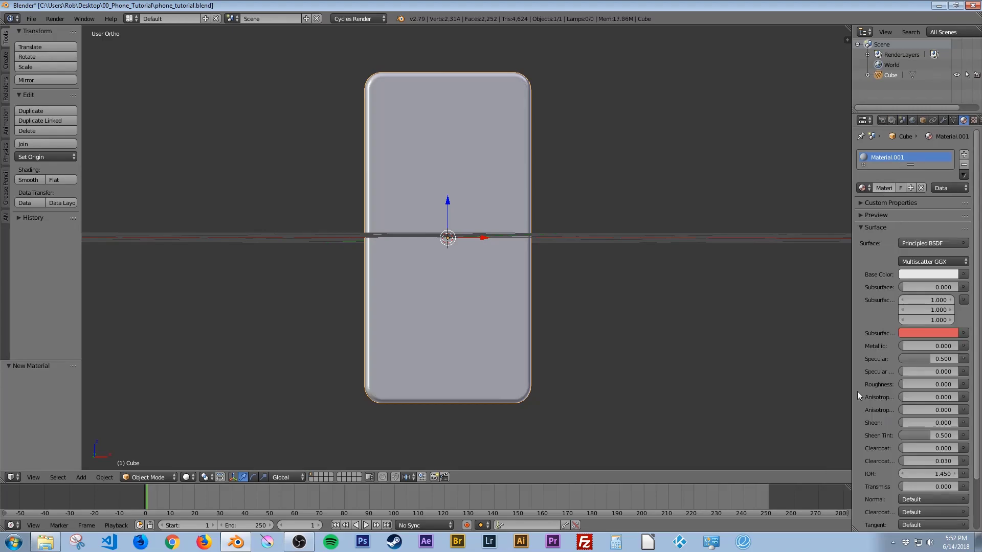
click(933, 275)
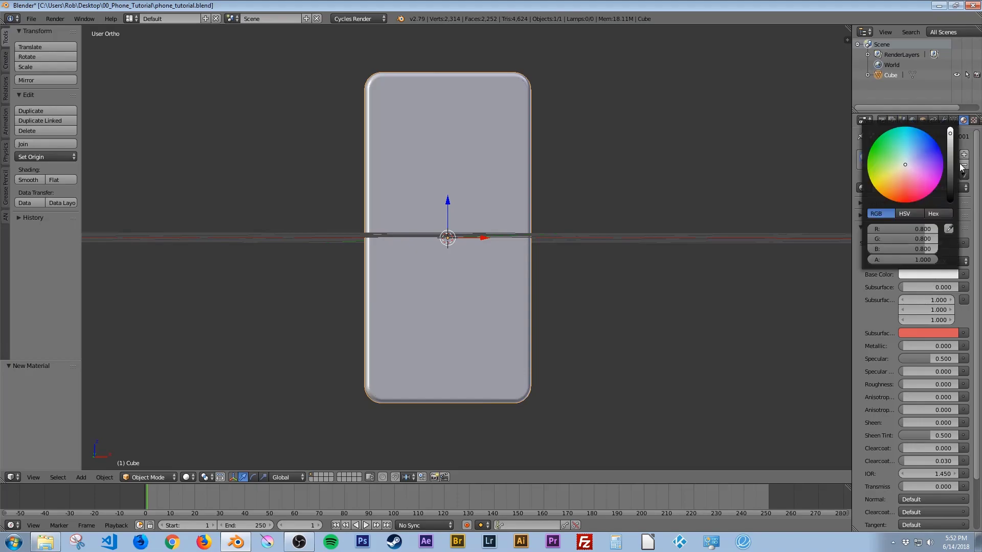
drag(950, 137, 950, 197)
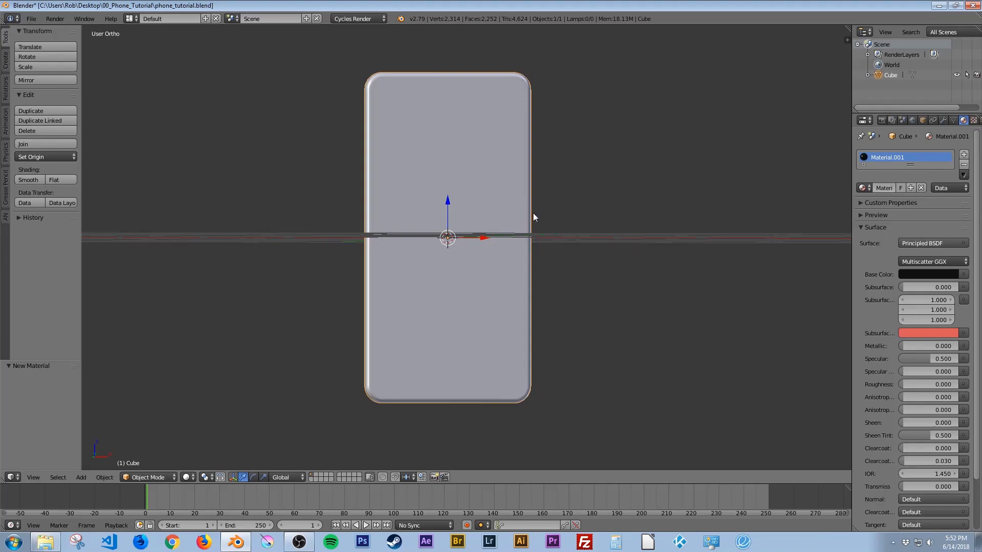
Enable world nodes and load Arches_E_PineTree_3k.hdr as an Environment Texture for the background colour
click(912, 119)
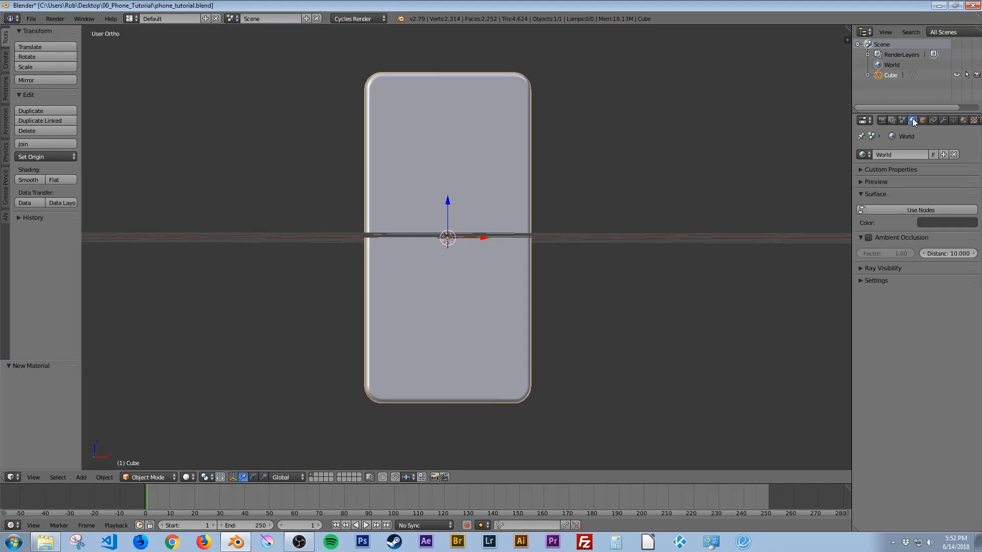
click(906, 209)
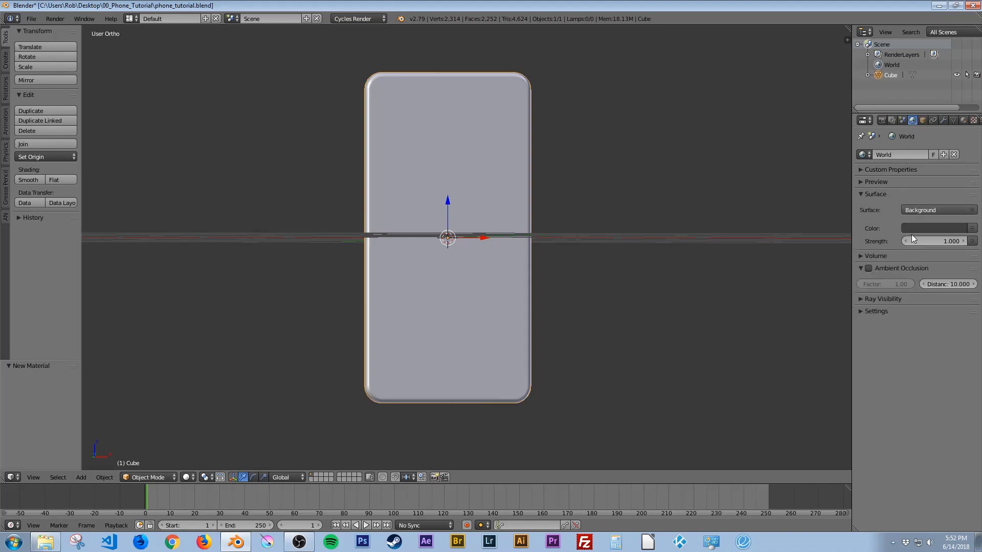
click(973, 228)
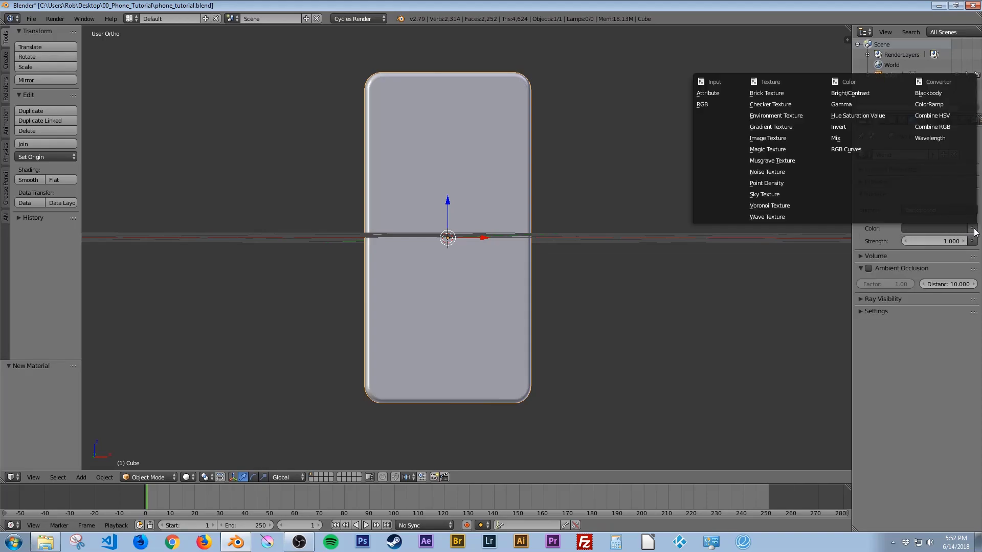
click(798, 115)
click(950, 240)
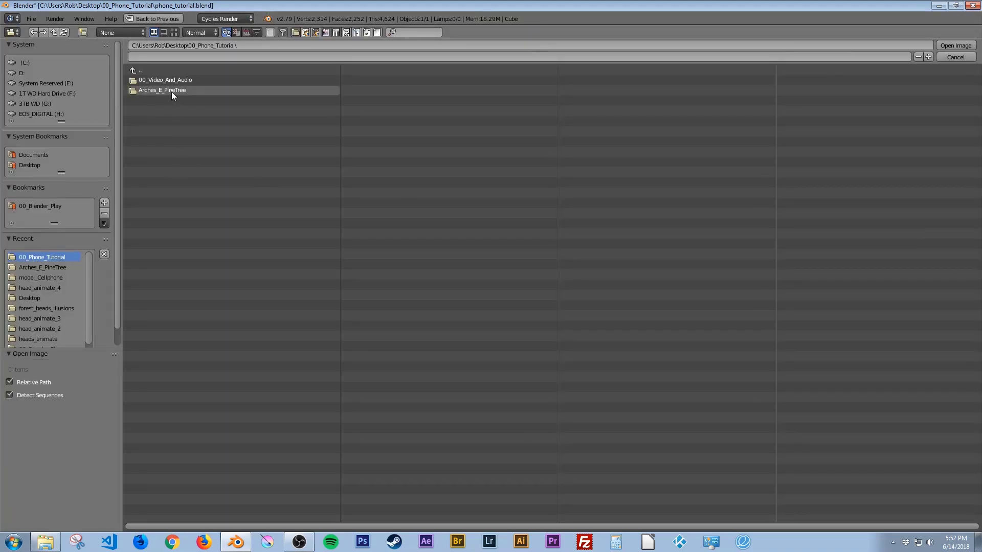
click(169, 90)
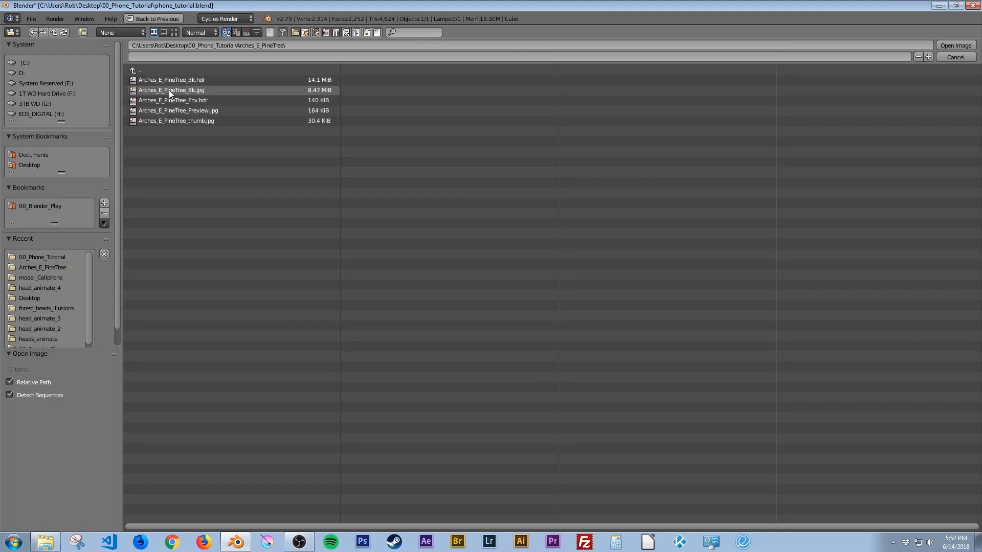
double_click(199, 80)
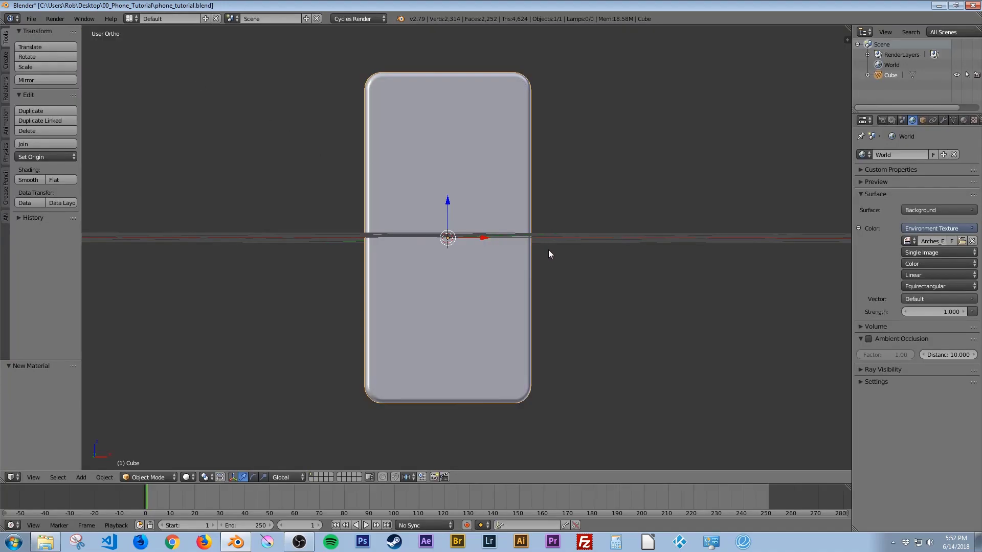
Preview the phone in rendered perspective view against the HDR landscape, then go back to solid shading
key(shift+z)
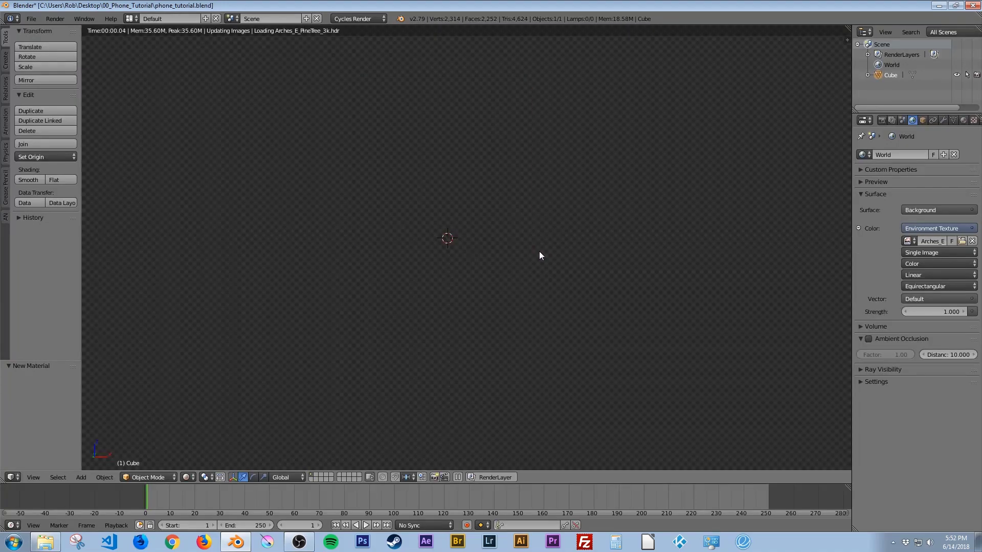
key(KP_5)
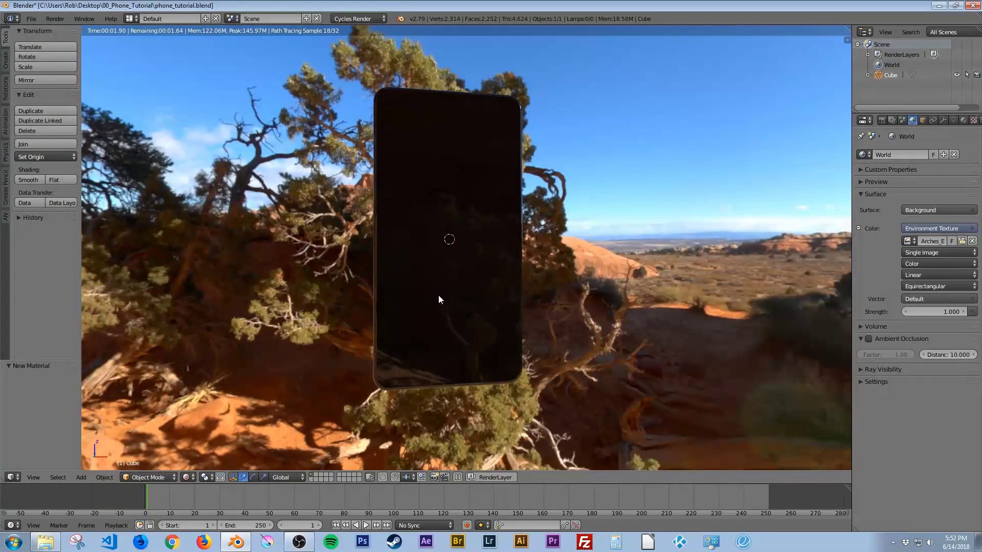
mouse_move(438, 295)
middle_down()
mouse_move(493, 298)
mouse_move(422, 256)
mouse_move(441, 284)
mouse_move(408, 303)
mouse_move(507, 291)
mouse_move(492, 335)
mouse_move(529, 342)
mouse_move(508, 350)
mouse_move(534, 293)
mouse_move(463, 322)
mouse_move(425, 324)
mouse_move(464, 357)
mouse_move(452, 352)
middle_up()
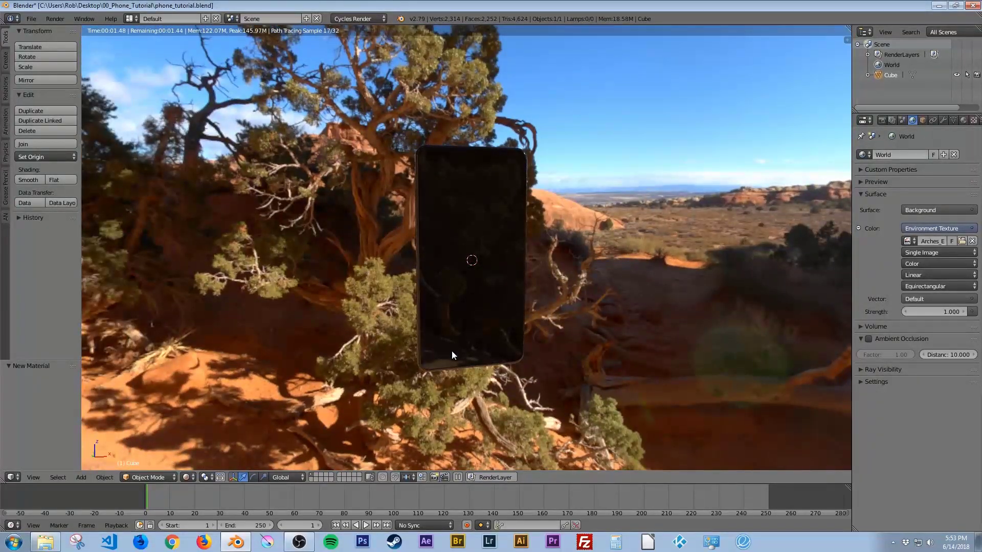
key(shift+z)
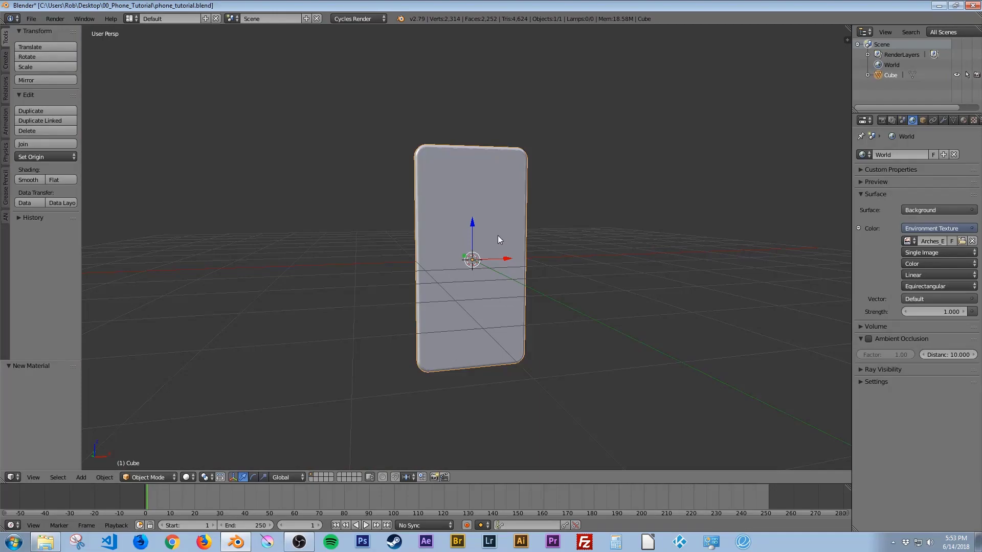
In Edit Mode, add Material.002 with a Principled BSDF surface and assign it to the selected faces
key(KP_1)
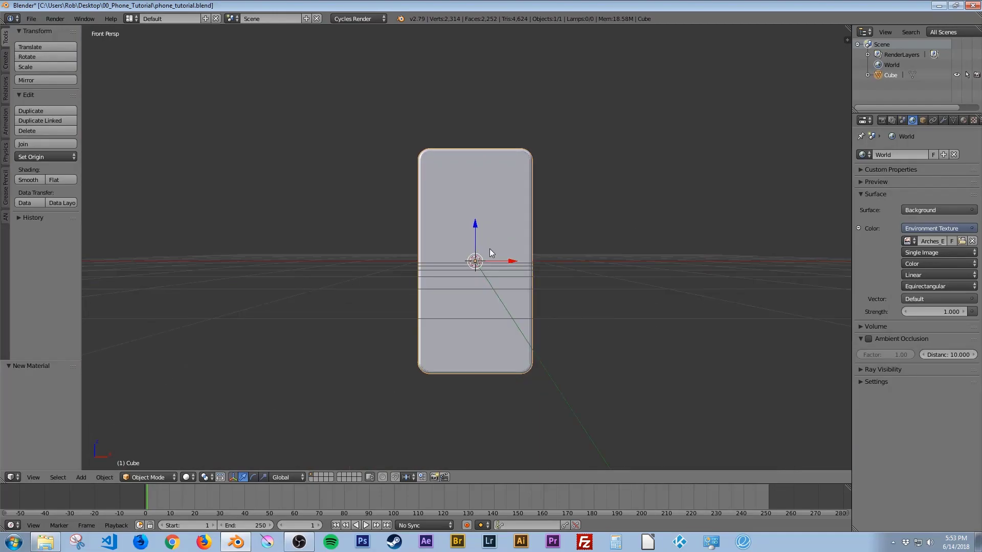
key(Tab)
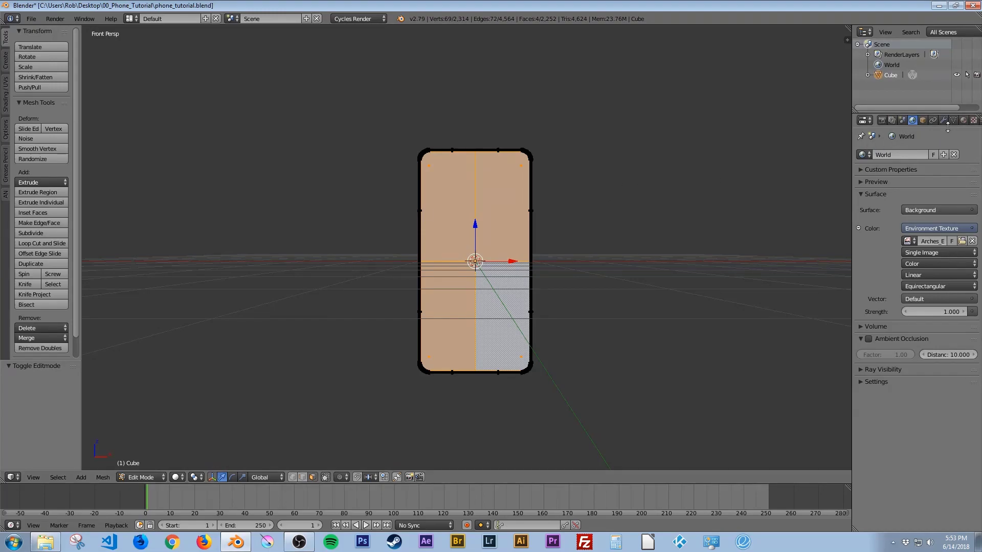
click(963, 120)
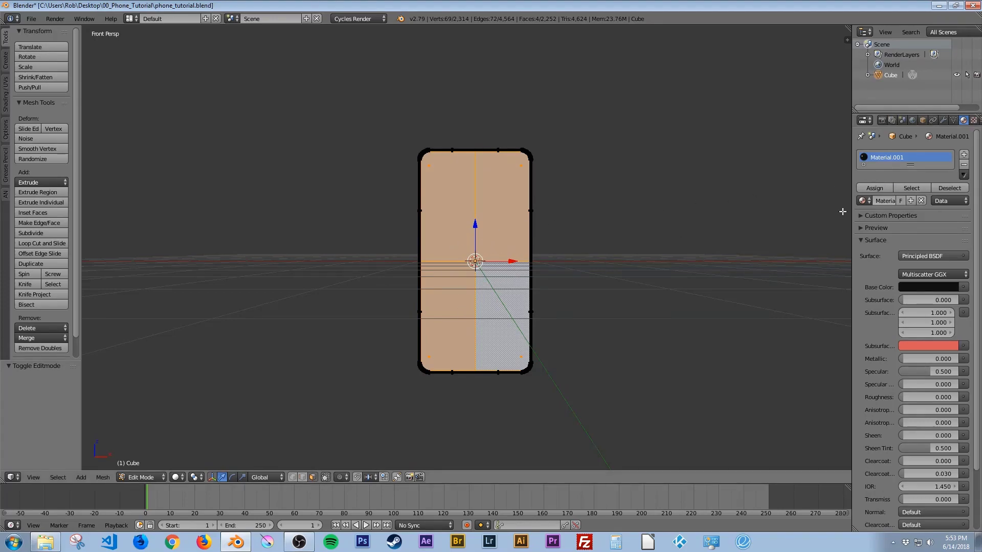
click(963, 155)
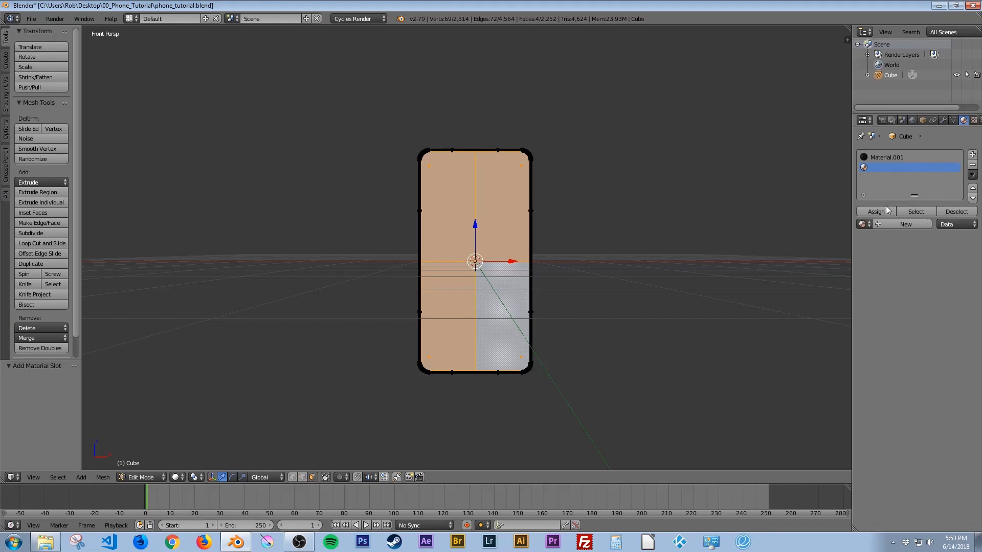
click(885, 226)
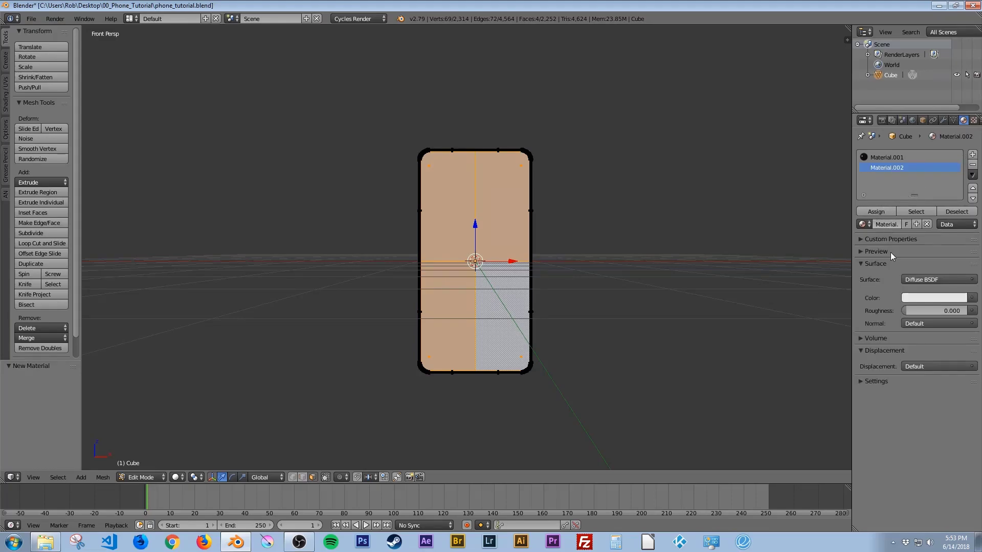
click(925, 279)
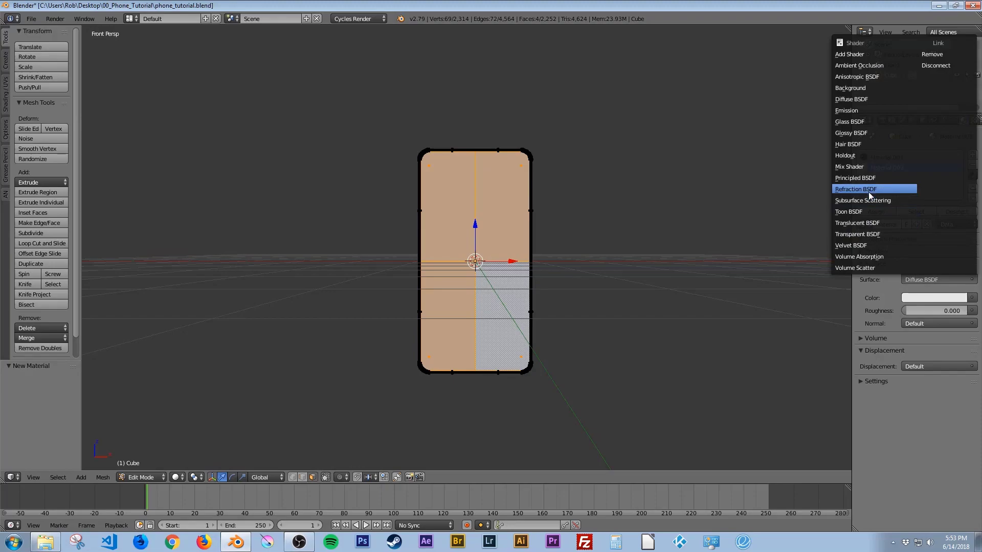
click(859, 178)
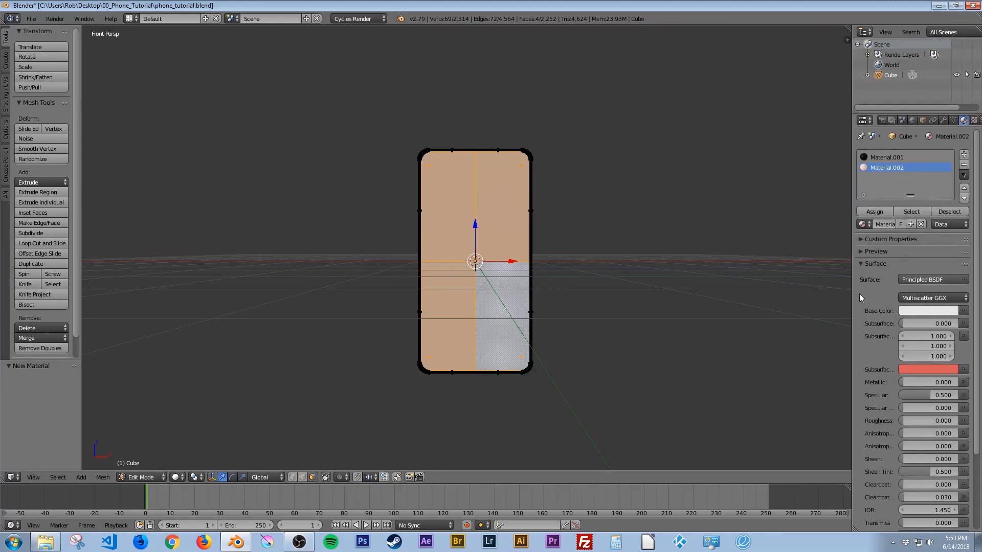
click(875, 213)
click(875, 213)
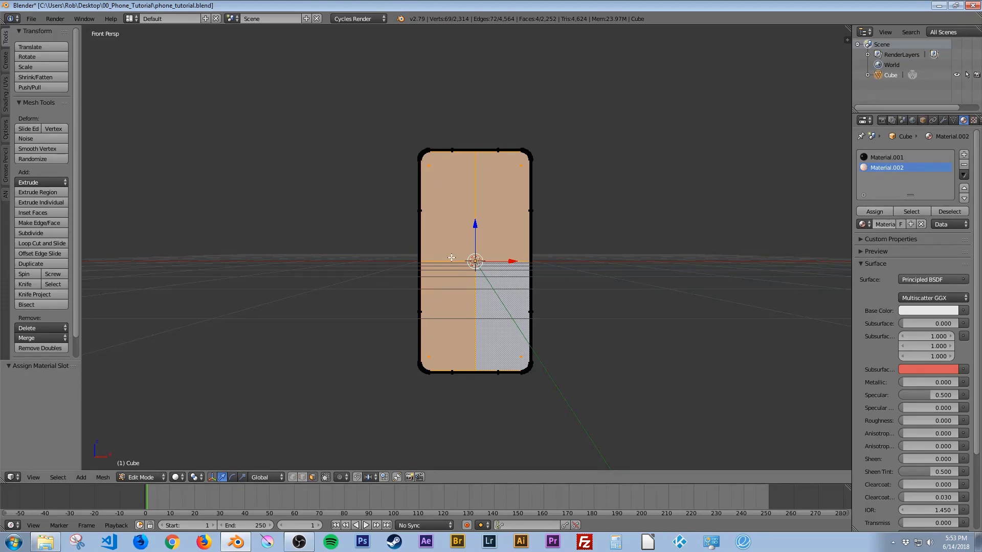
Back in Object Mode, check the phone in rendered shading from a new angle, then return to solid
key(Tab)
key(shift+z)
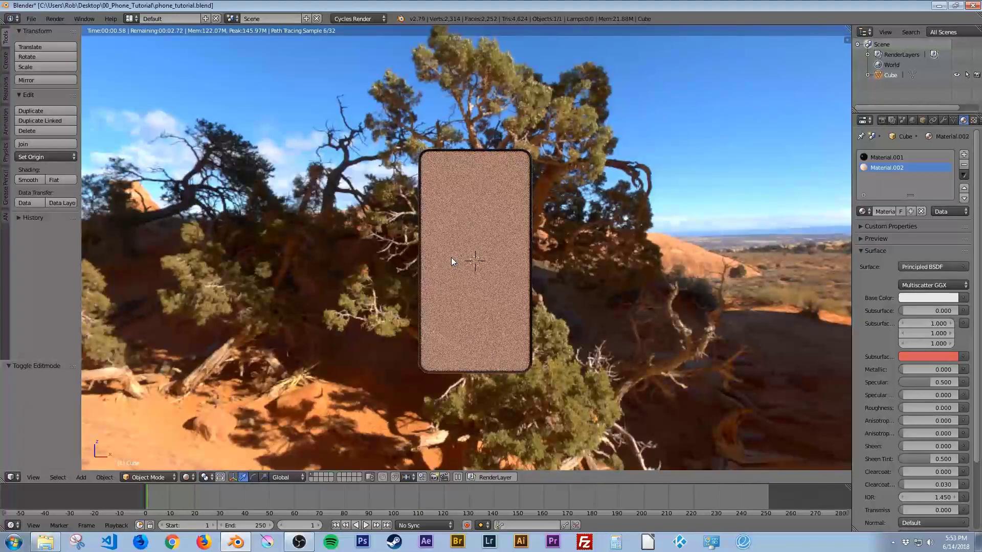
middle_drag(488, 294, 508, 373)
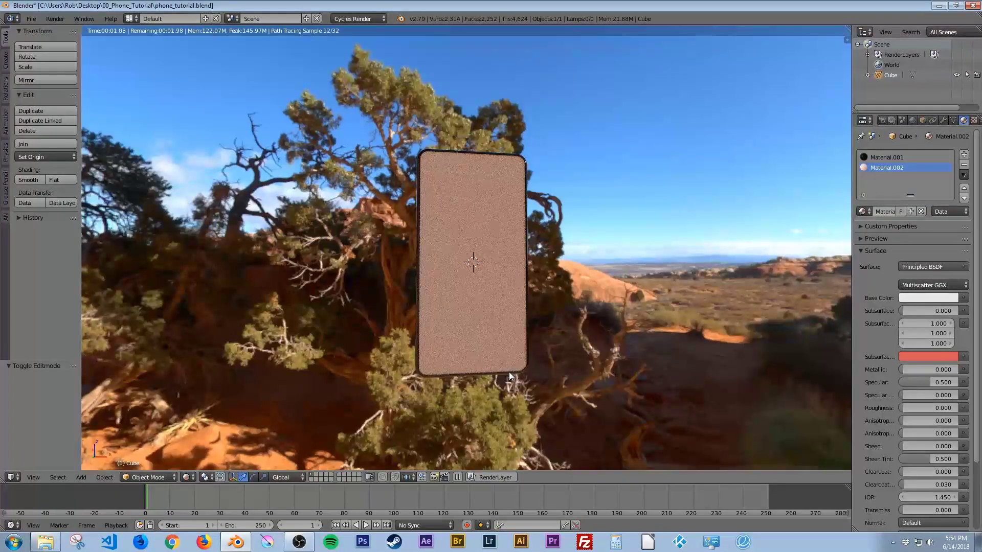
key(shift+z)
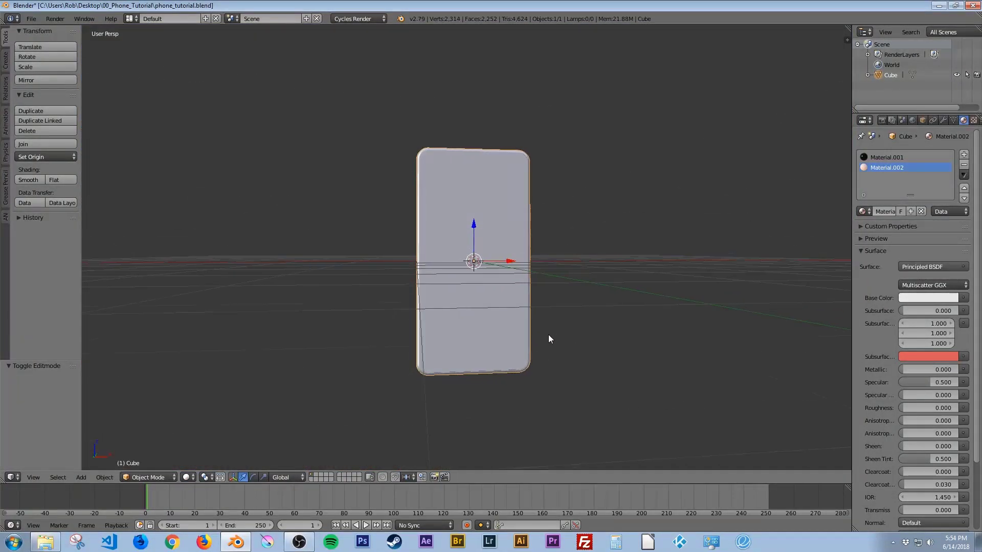
Narrow the phone to 0.920 along the X axis and check it in rendered shading
key(s)
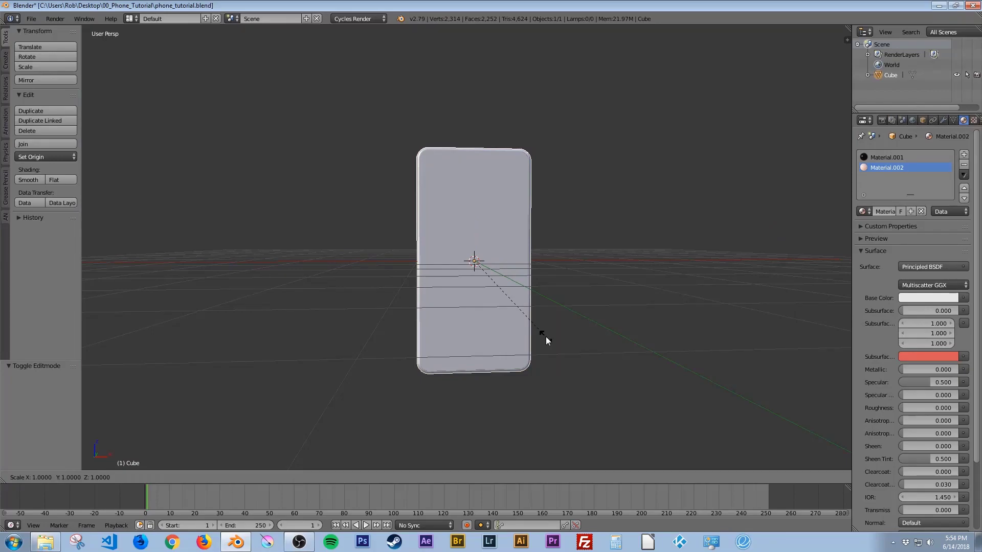
key(x)
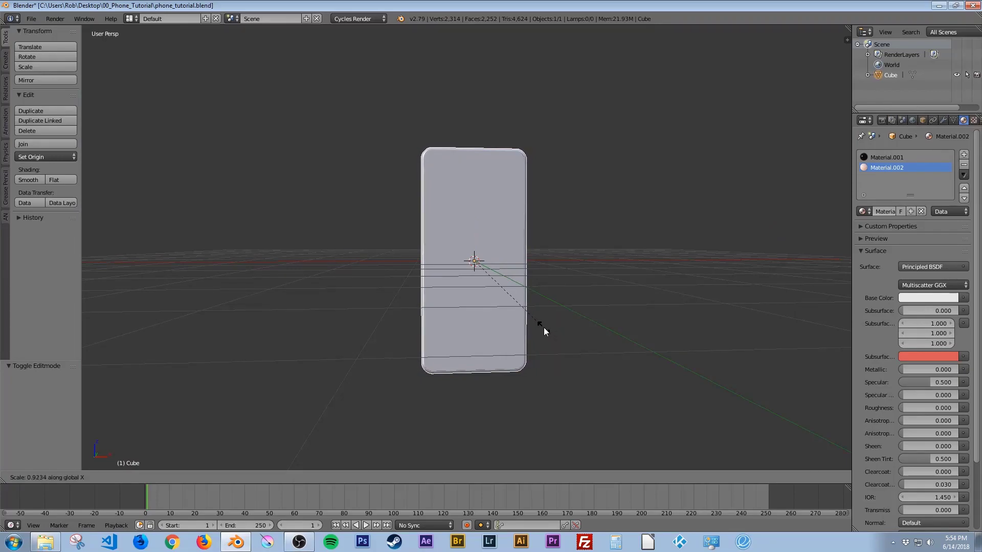
click(544, 328)
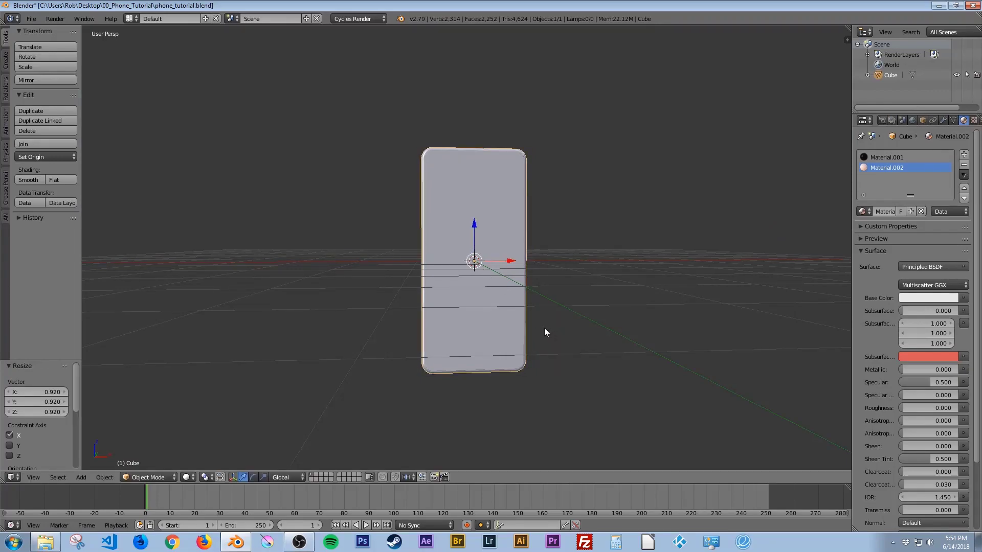
key(shift+z)
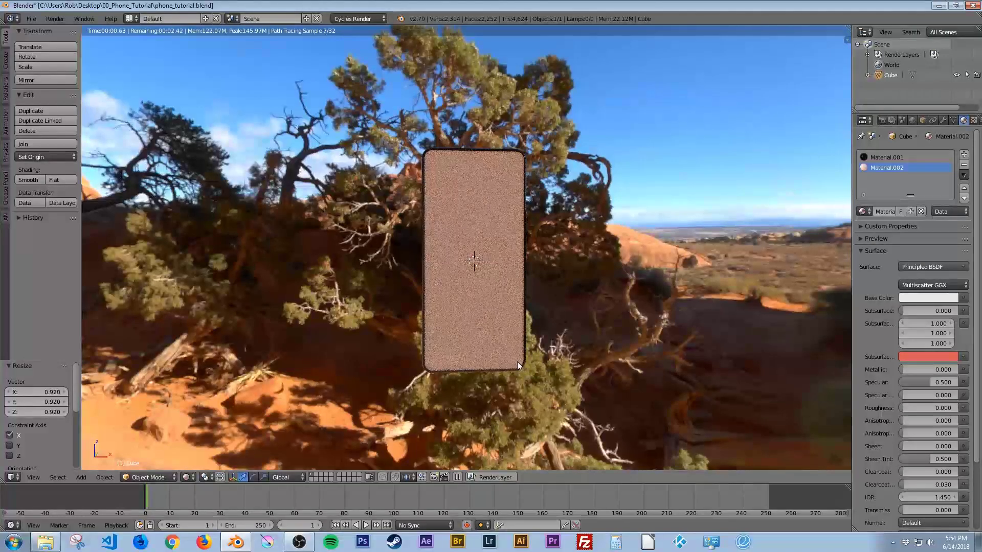
middle_drag(517, 361, 490, 385)
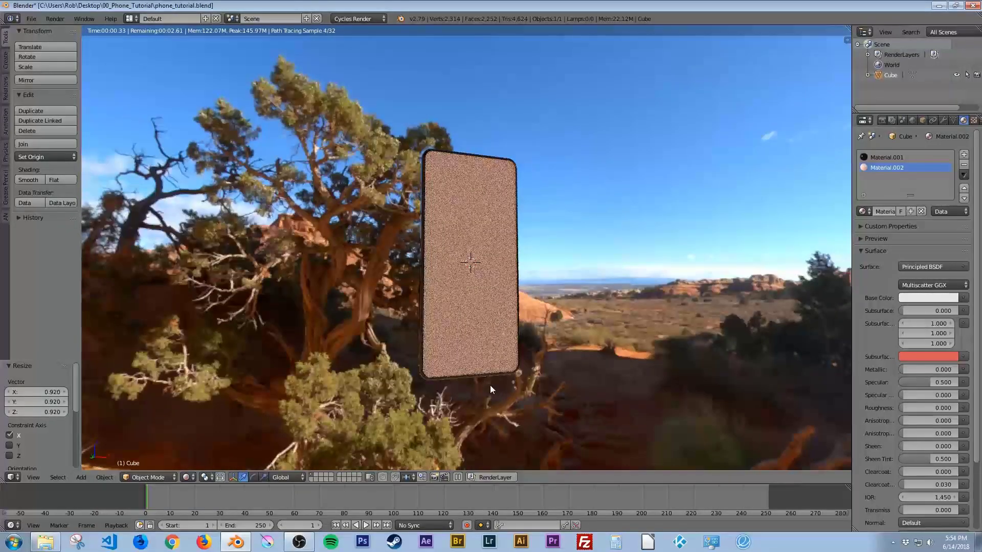
key(shift+z)
Save phone_tutorial.blend, overwriting the file, and apply the phone's scale to its mesh
key(ctrl+s)
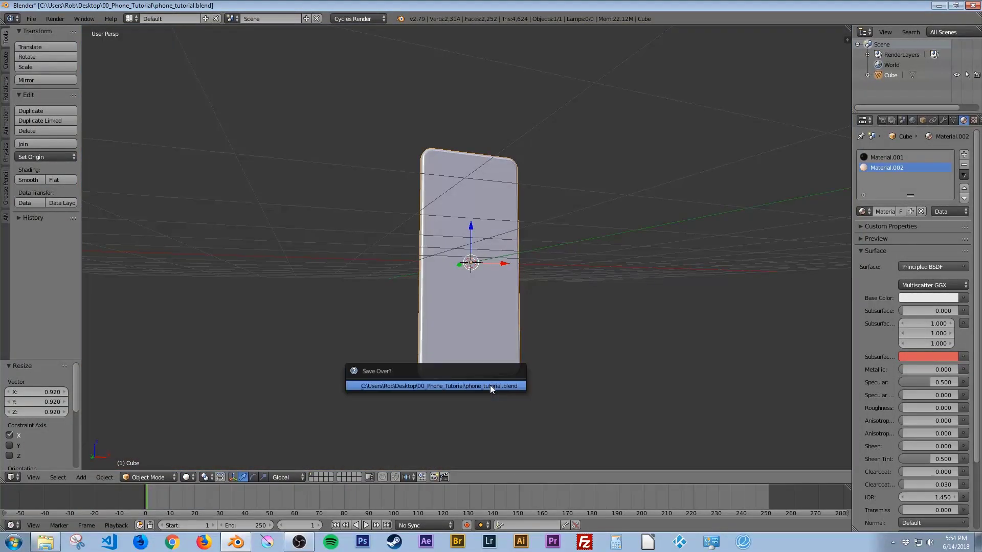
click(490, 385)
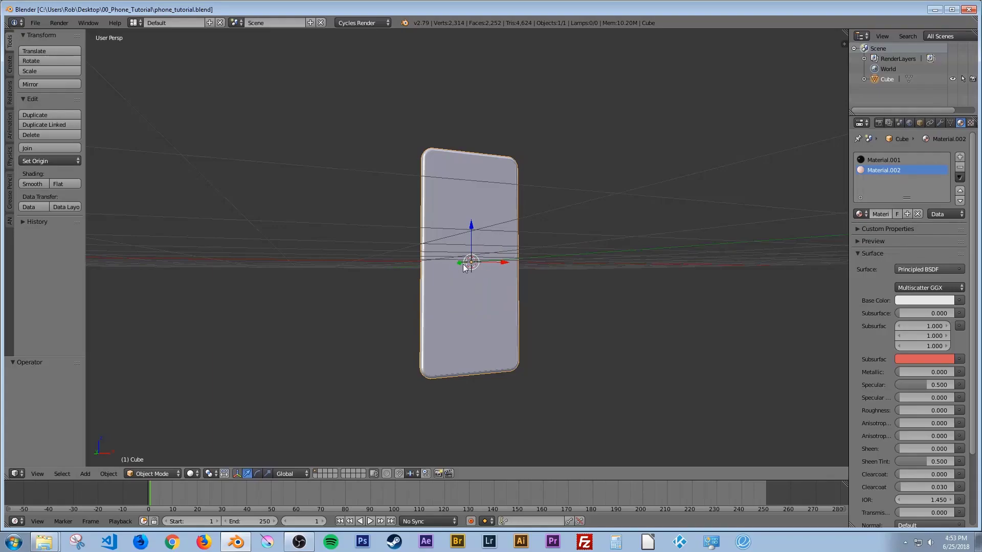
key(ctrl+a)
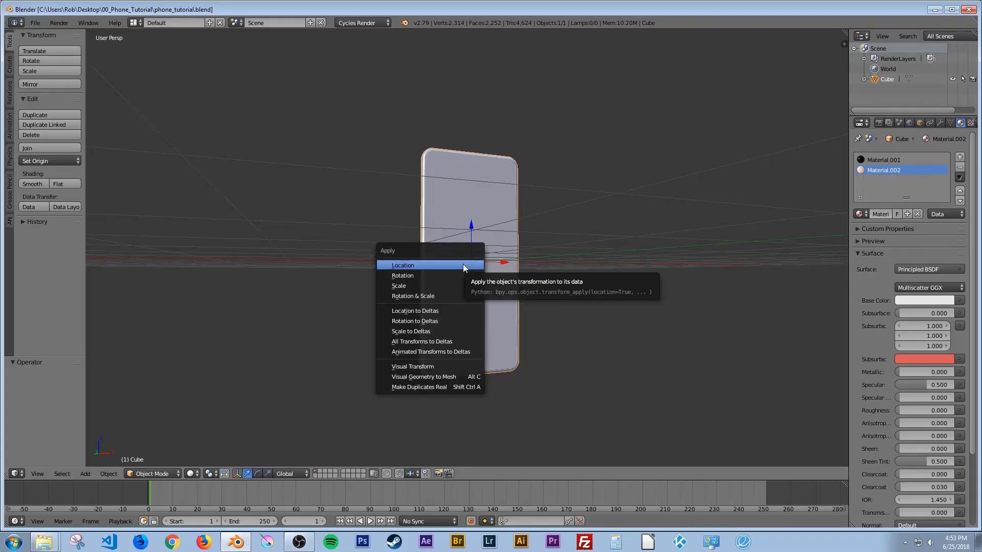
click(405, 286)
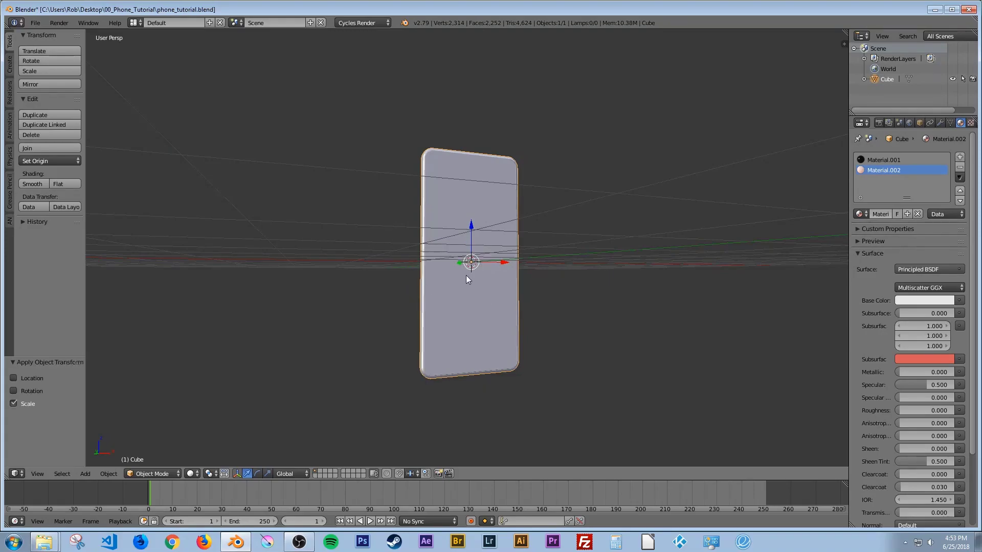
Check the rendered lighting once more, then divide the viewport into two side-by-side 3D views
middle_drag(489, 262, 486, 263)
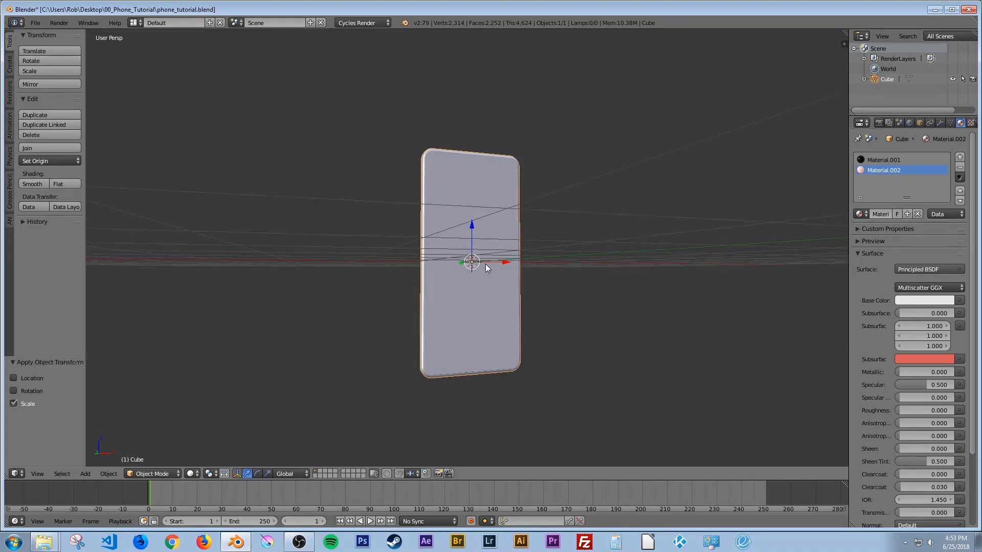
key(shift+z)
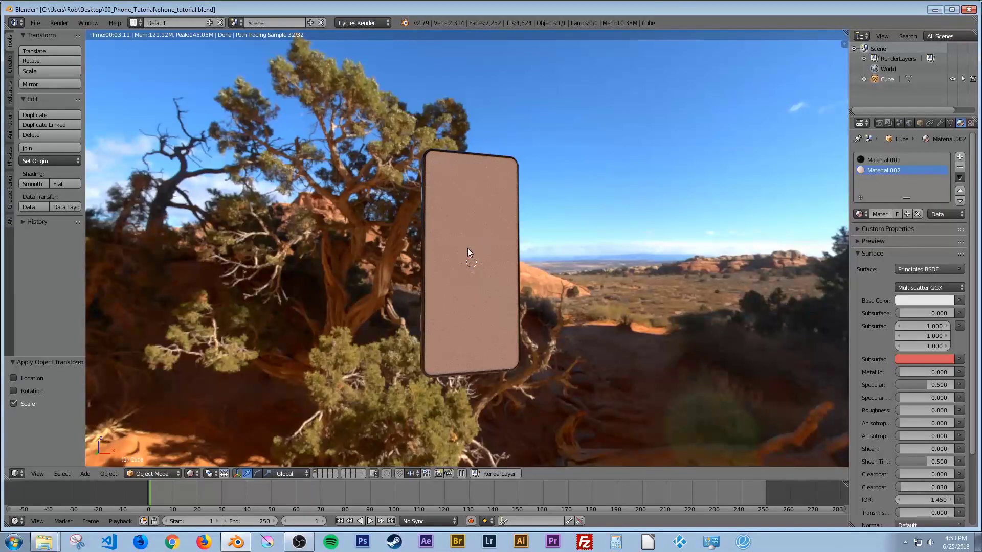
key(shift+z)
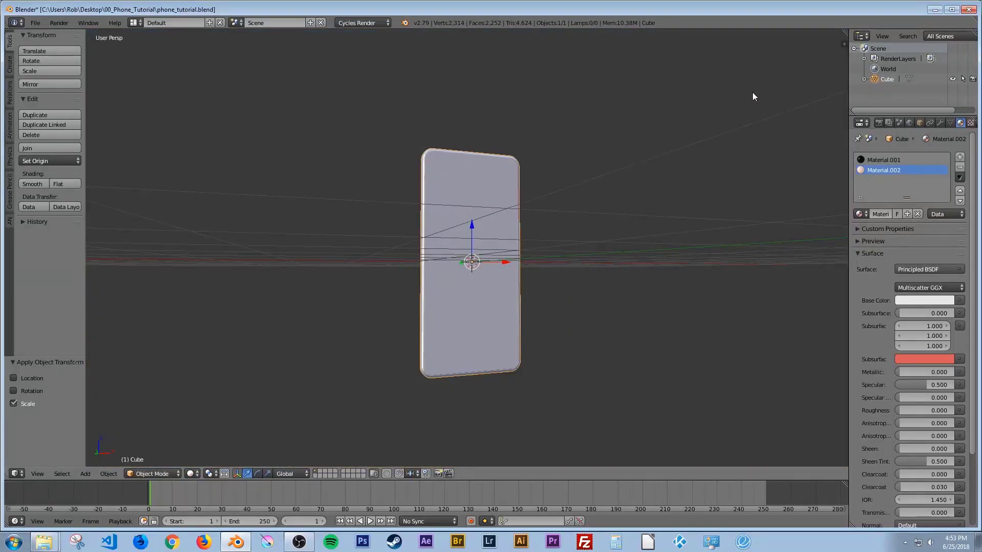
drag(843, 43, 444, 102)
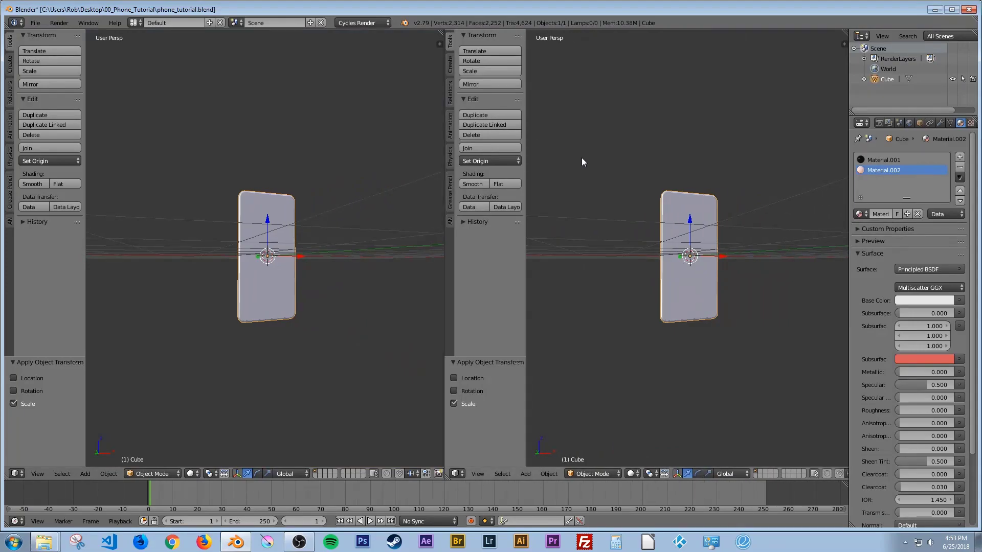
Turn the right view into a Node Editor showing the phone material's shader nodes
key(t)
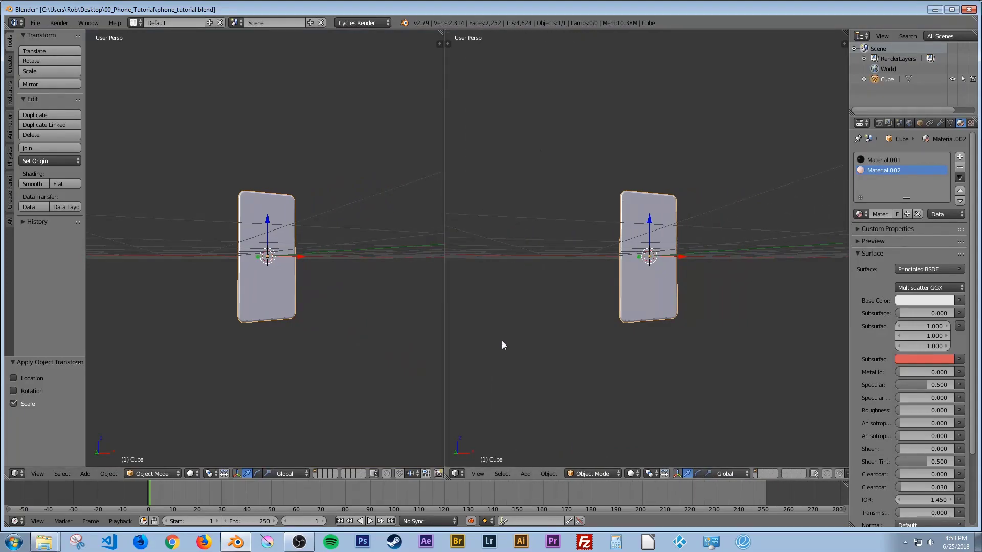
click(454, 474)
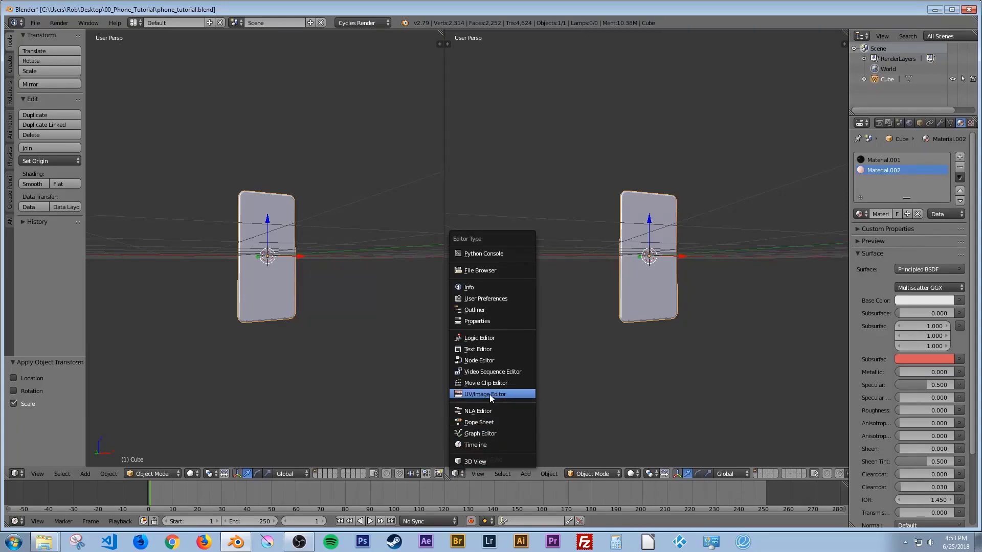
click(494, 360)
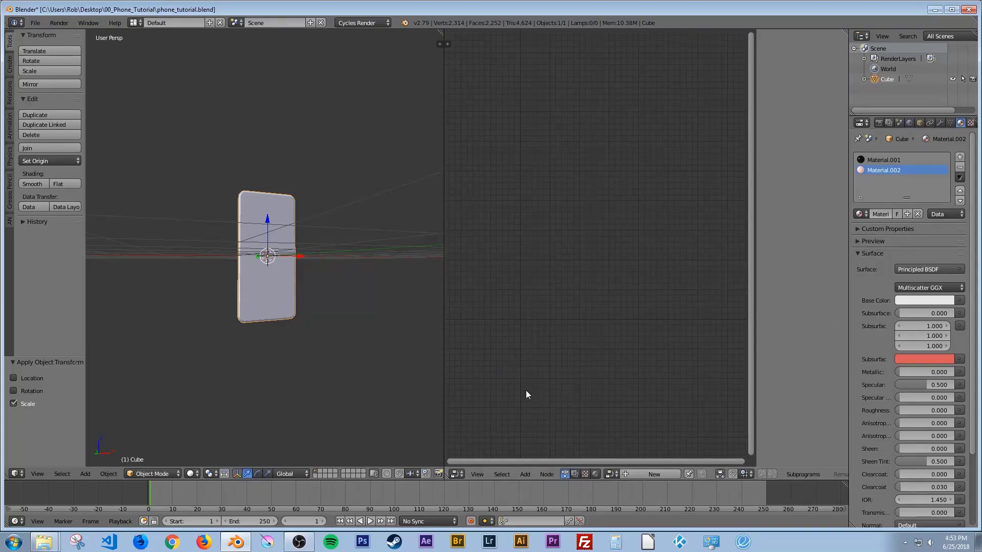
click(595, 474)
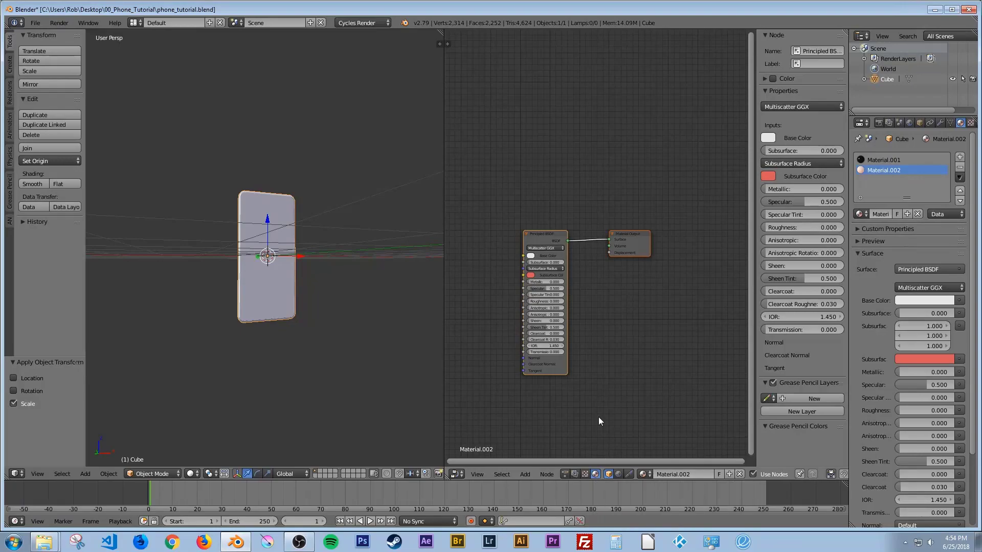
middle_drag(501, 274, 533, 259)
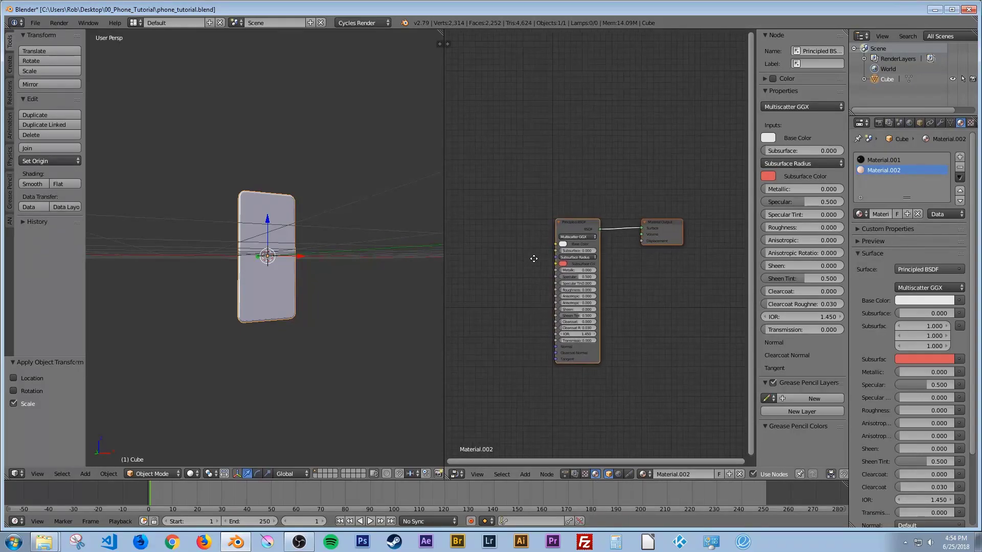
scroll(528, 270, up, 3)
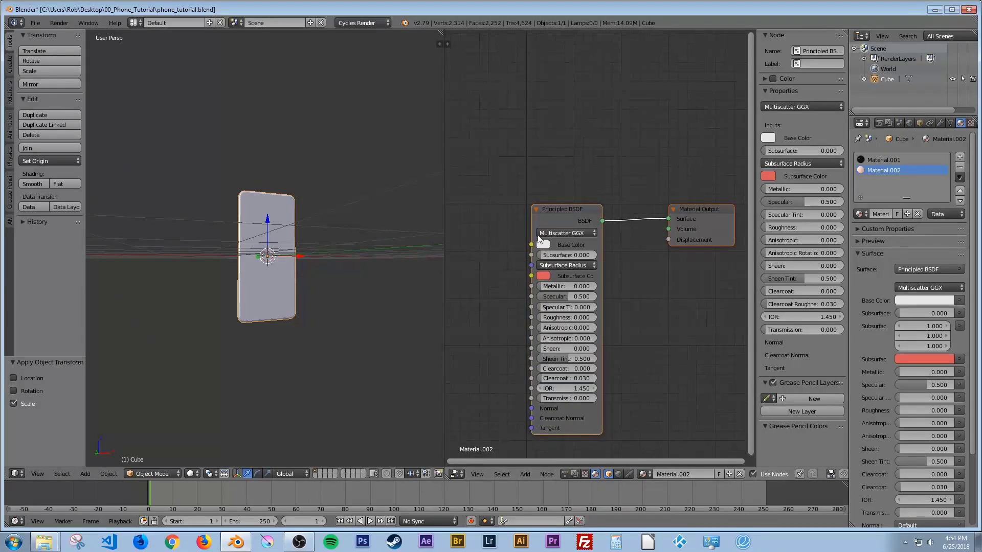
middle_drag(500, 267, 543, 262)
Add an Image Texture node, link its Color into Base Color, and browse for an image
key(shift+a)
click(527, 264)
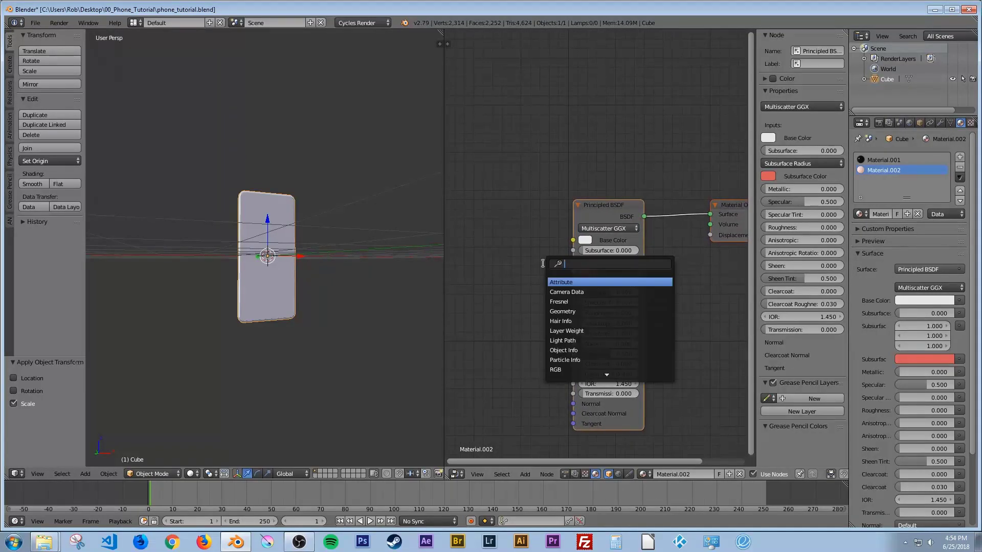
text(imag)
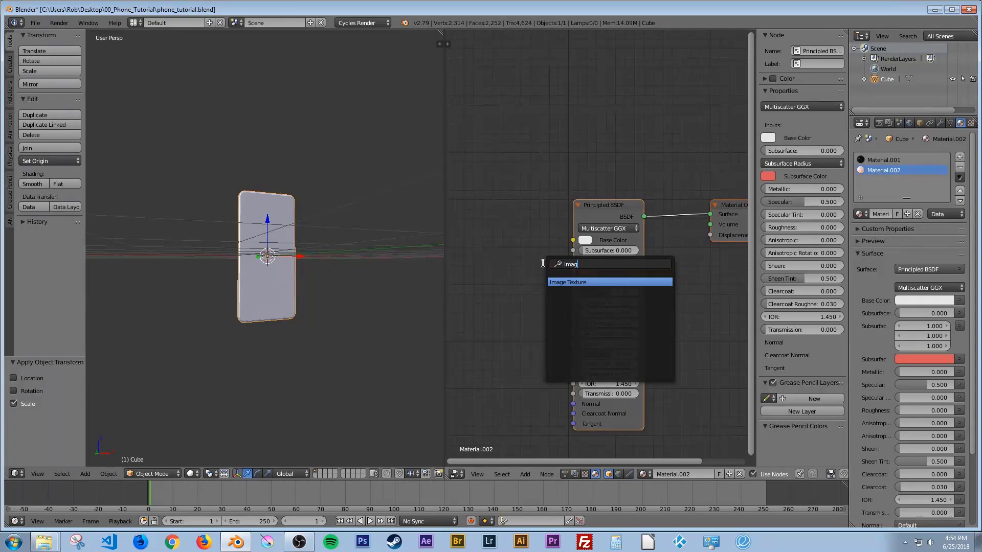
key(Return)
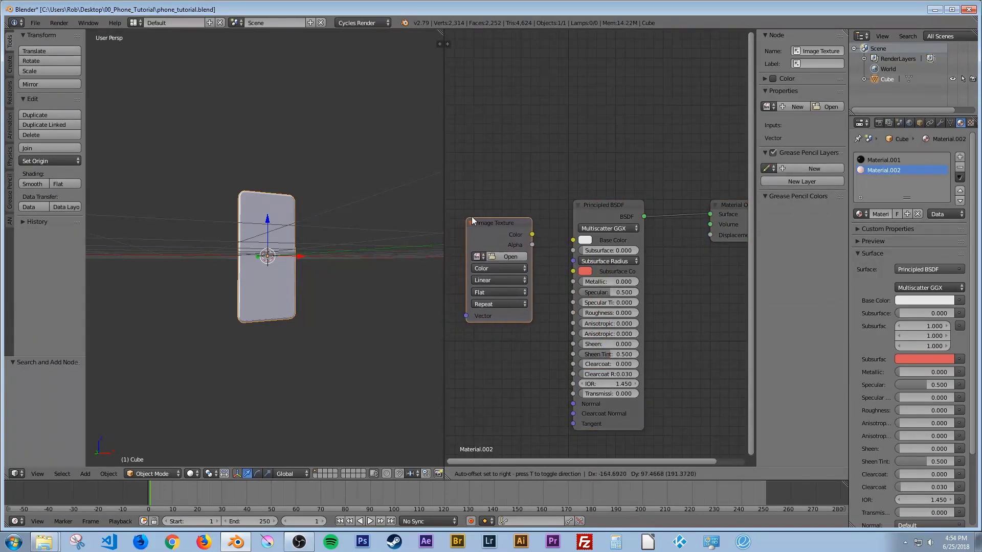
click(463, 213)
middle_drag(507, 338, 556, 311)
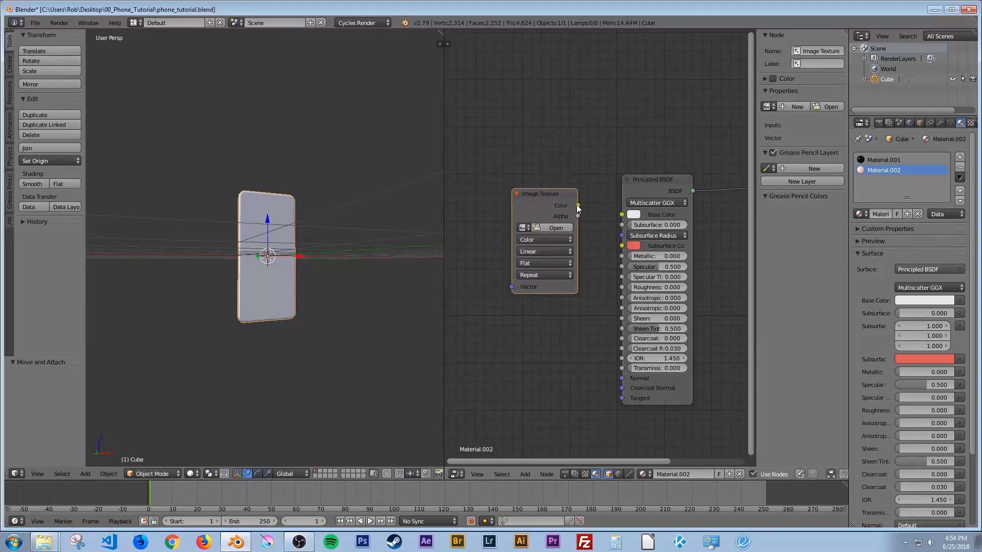
drag(577, 205, 621, 214)
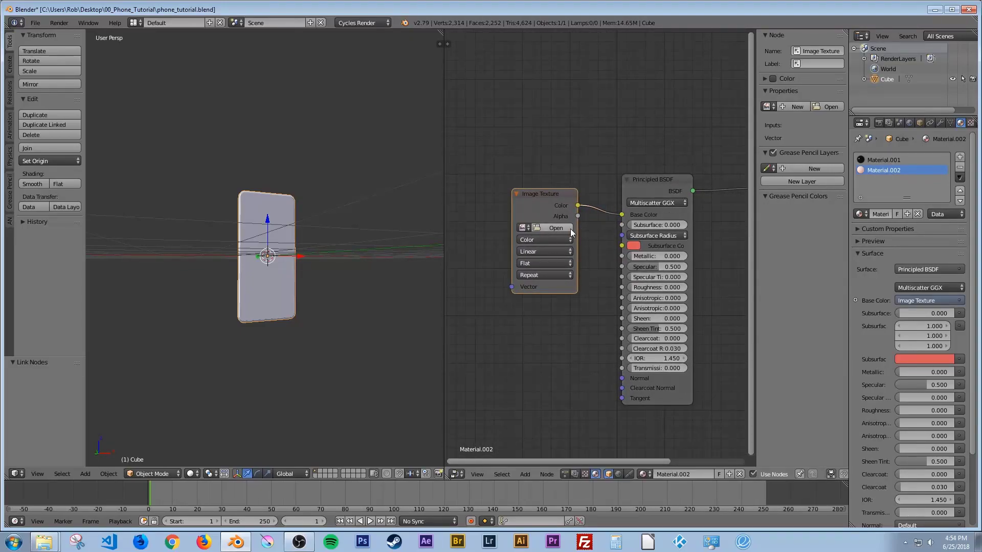
click(553, 227)
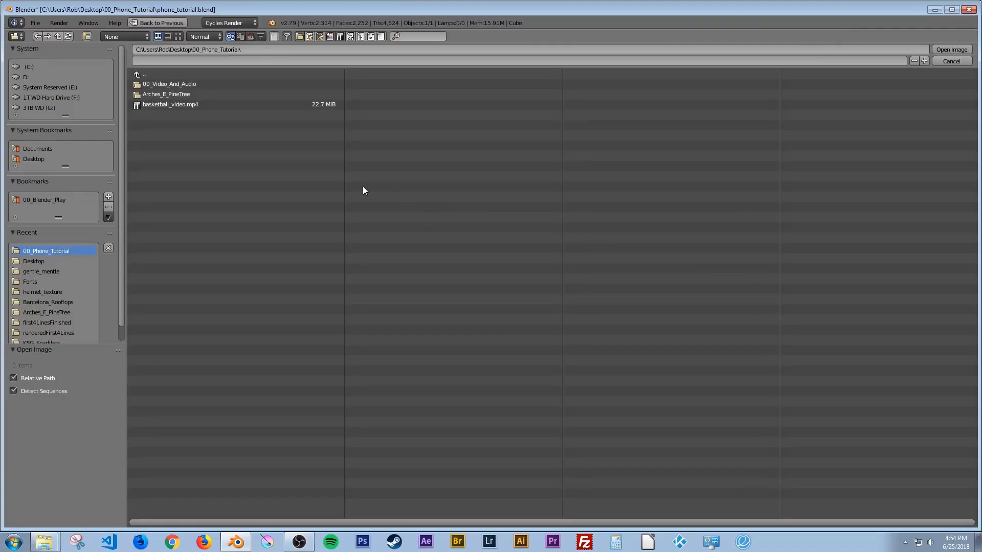
Load basketball_video.mp4 into the Image Texture with 250 frames, and return the 3D view to solid shading
click(195, 106)
double_click(226, 104)
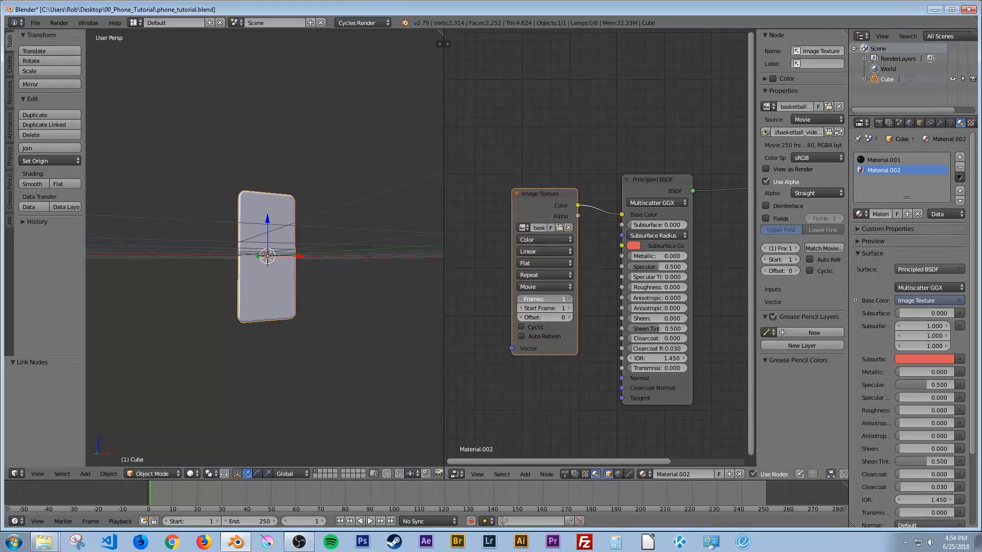
click(548, 299)
text(250)
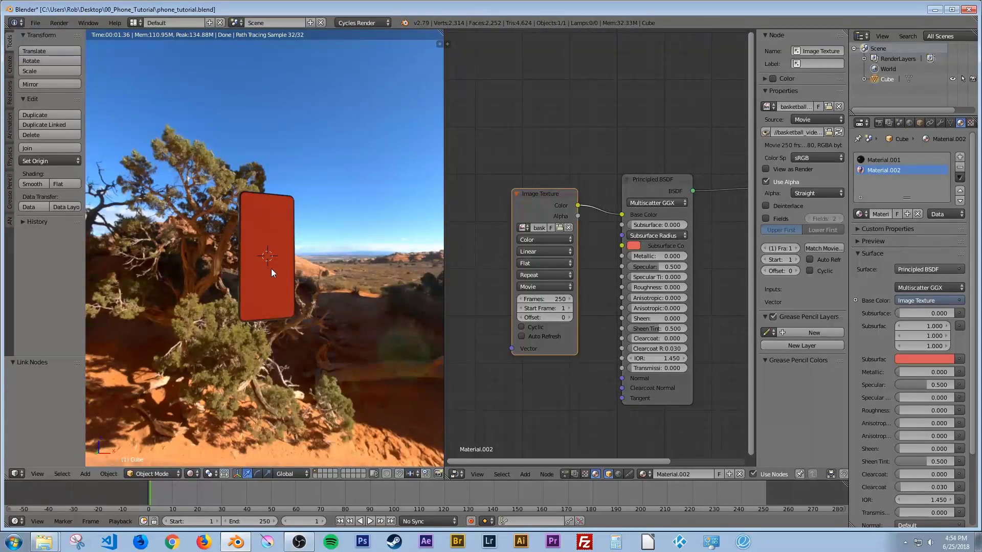
key(shift+z)
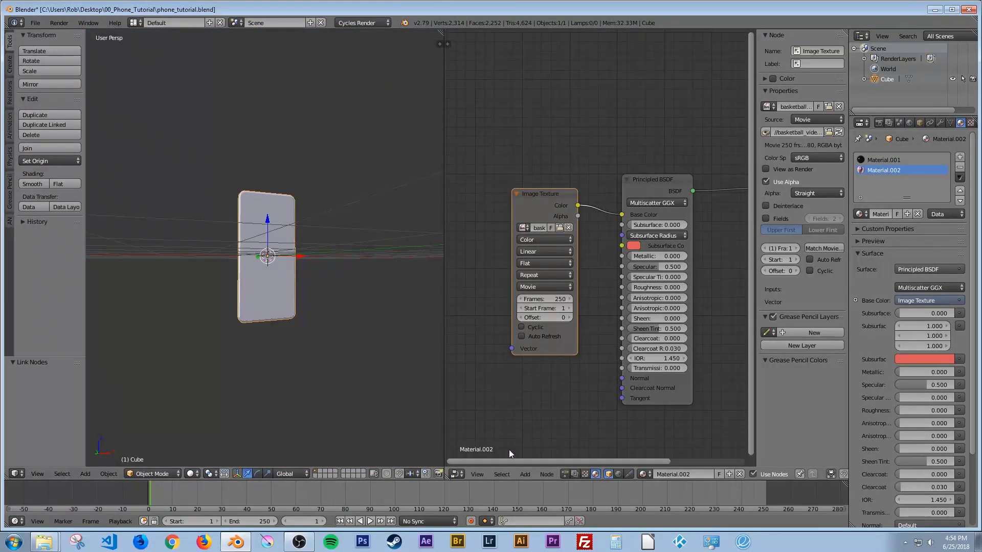
click(455, 474)
Switch the node area to the UV/Image Editor, show basketball_video.mp4 fitted to view, and enter Edit Mode
click(482, 397)
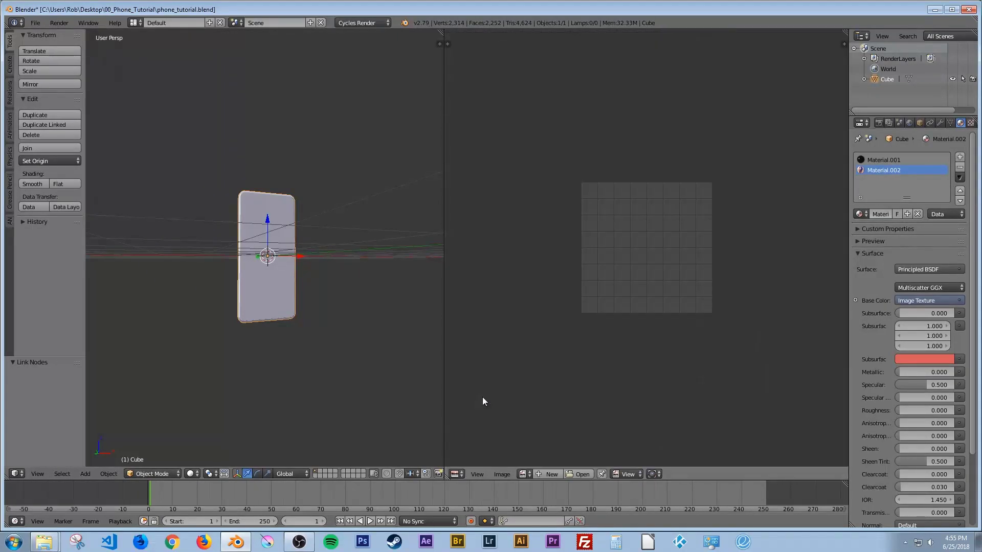
click(524, 475)
click(551, 384)
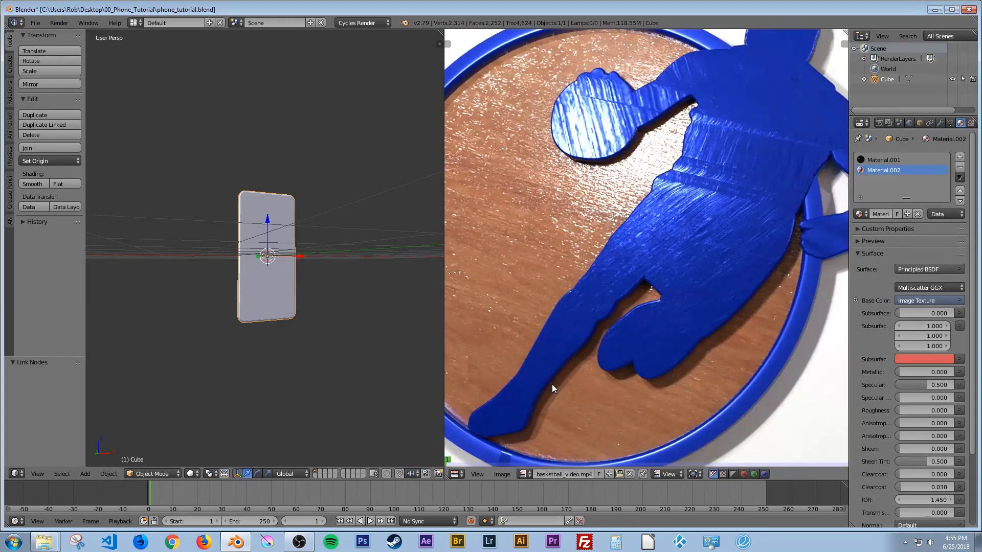
key(Home)
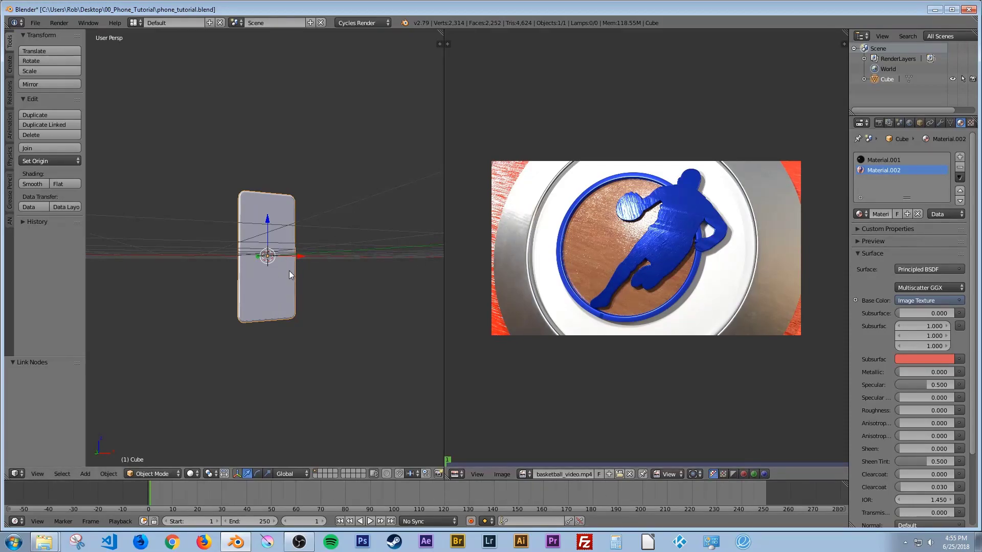
key(Tab)
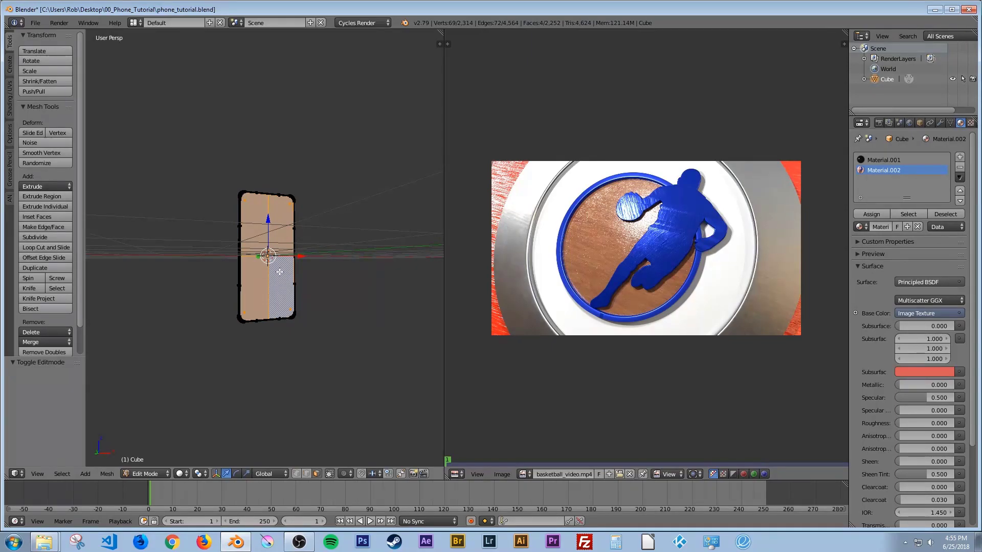
Unwrap the selected front faces and slide their UV island right along X over the basketball player
key(u)
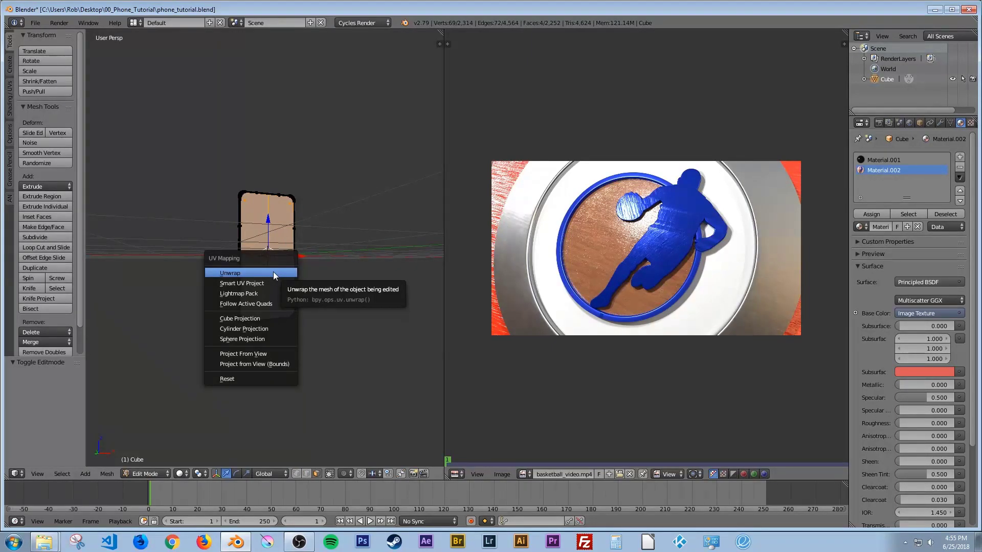
click(274, 271)
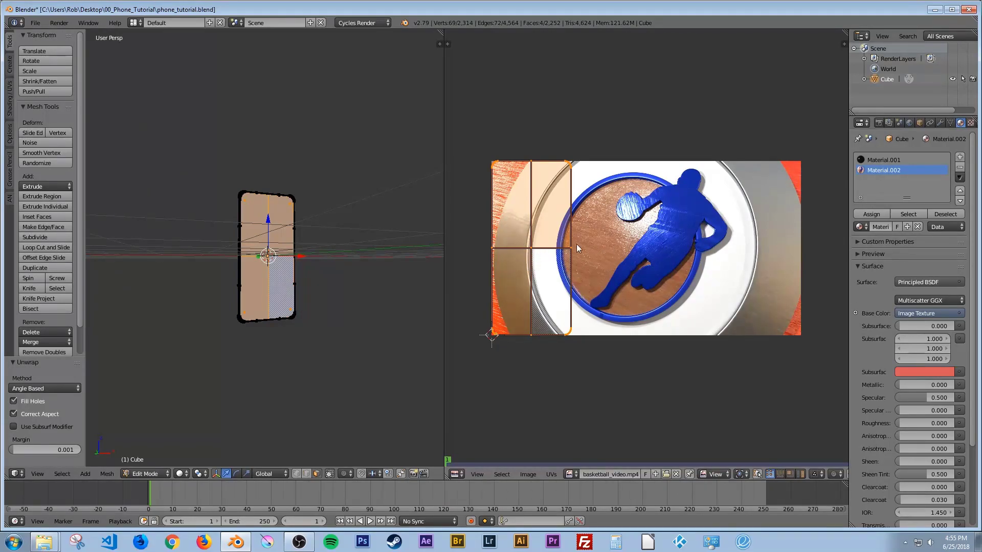
key(g)
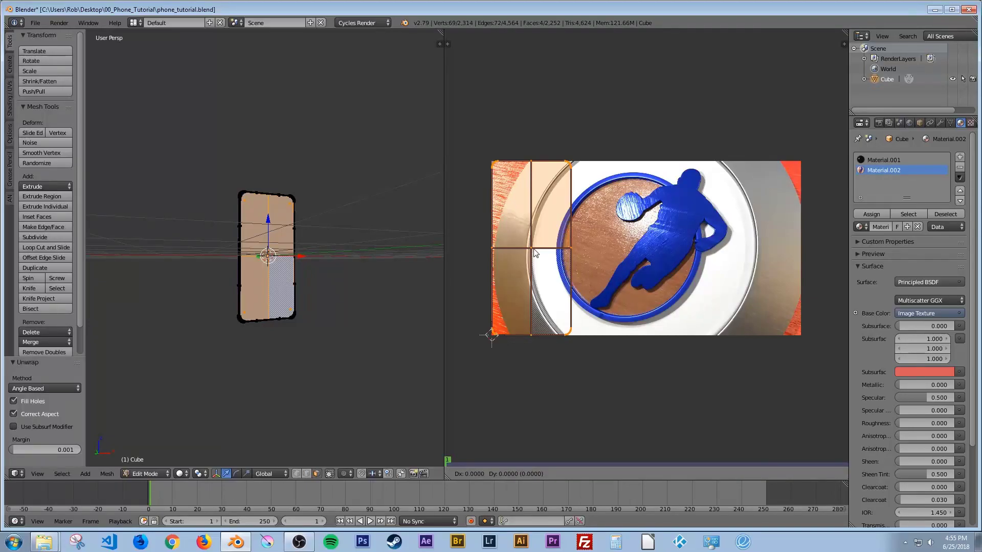
key(x)
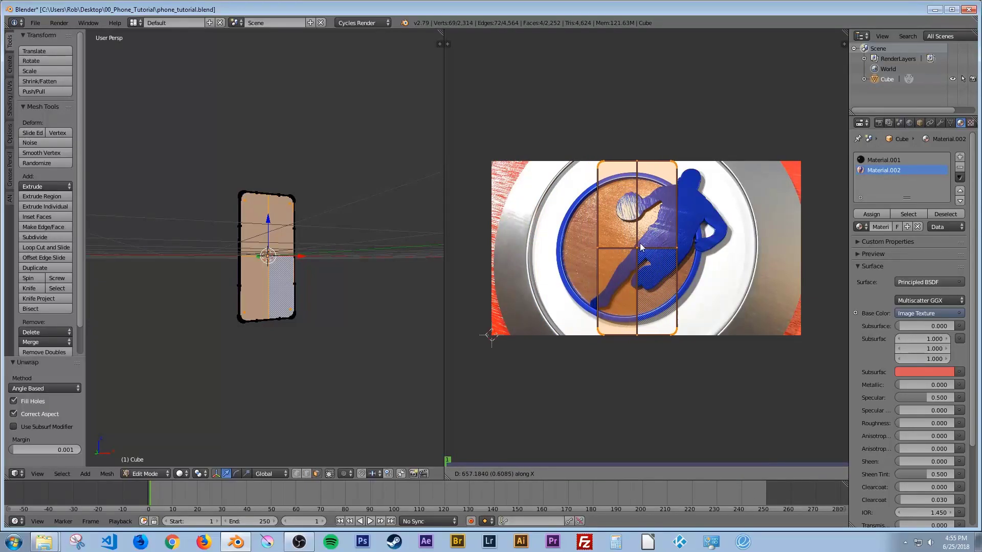
click(643, 247)
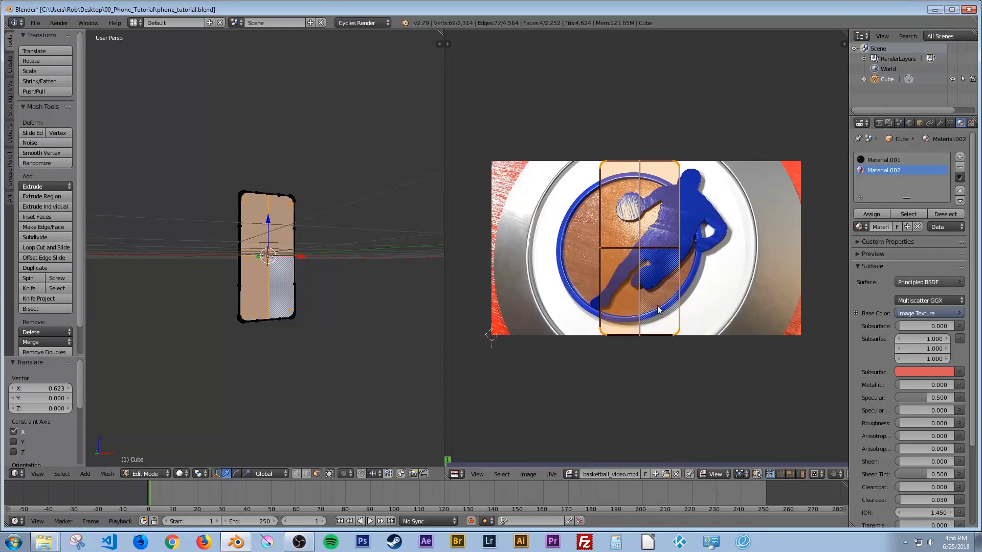
Check the basketball video on the phone screen in rendered preview at frames 250 and 113
click(392, 521)
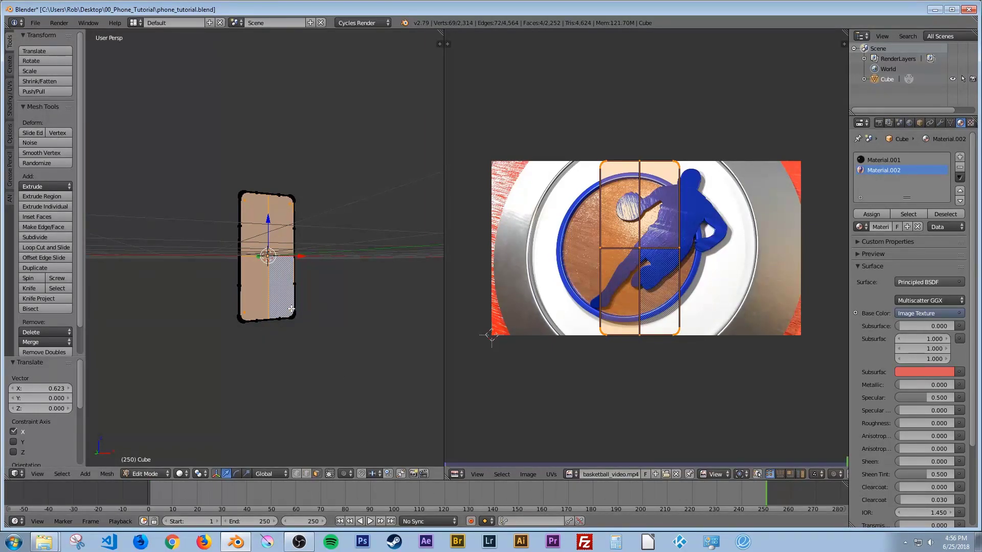
key(shift+z)
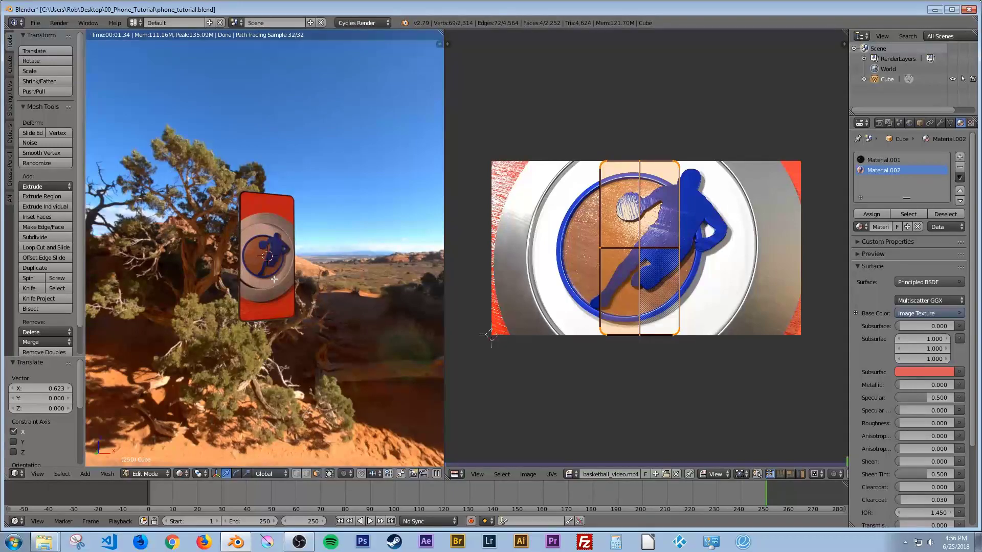
key(shift+z)
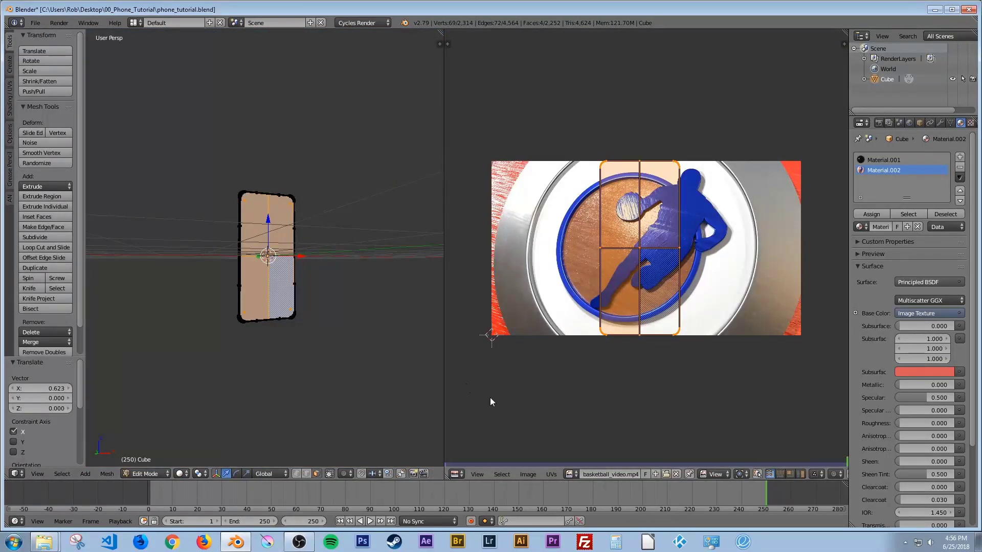
key(shift+z)
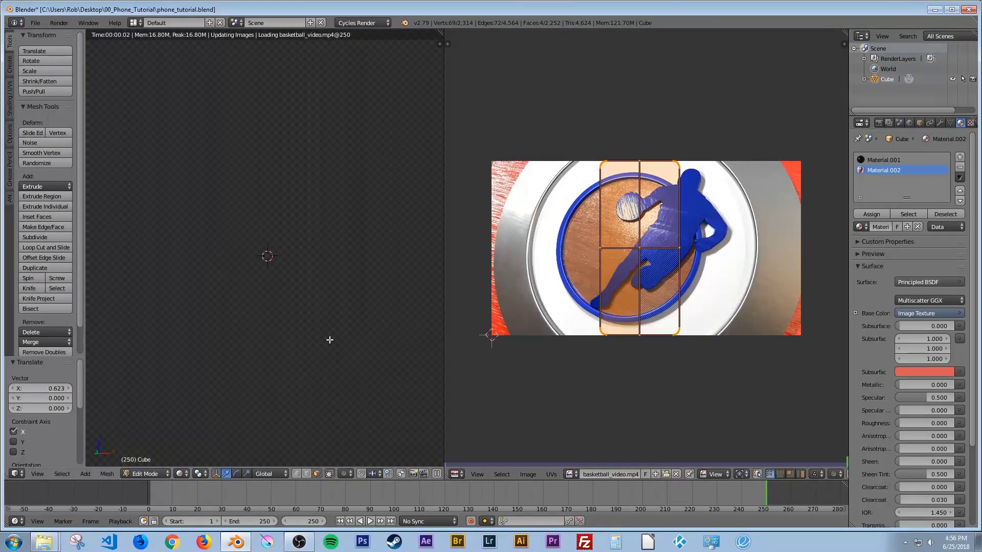
click(428, 496)
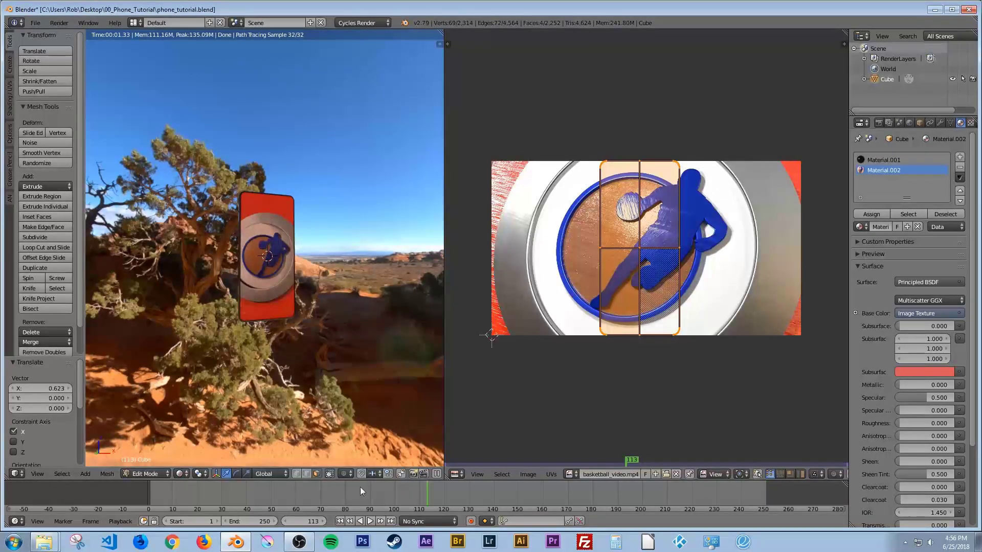
drag(283, 494, 395, 492)
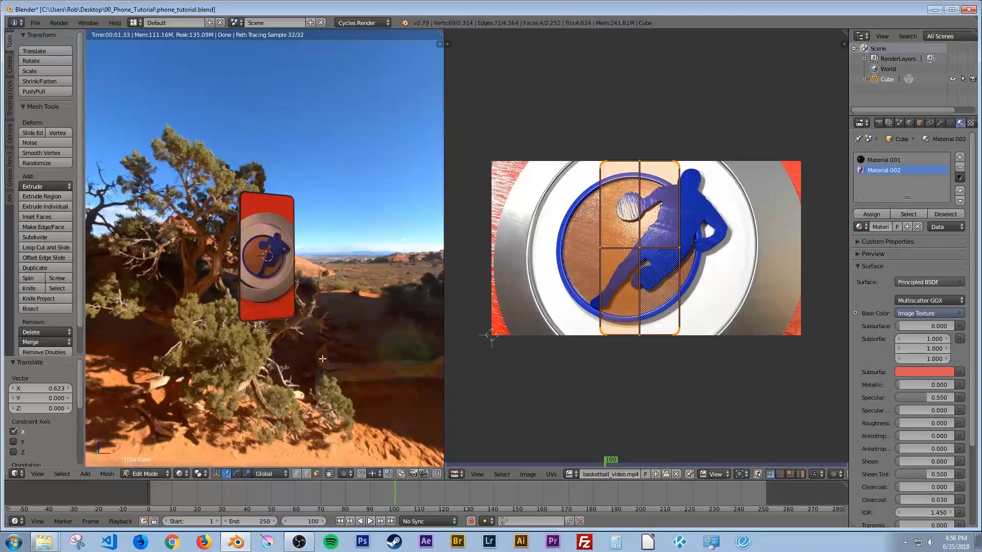
Set the current frame to 41, recheck the rendered preview, and return to Object Mode
click(248, 495)
key(shift+z)
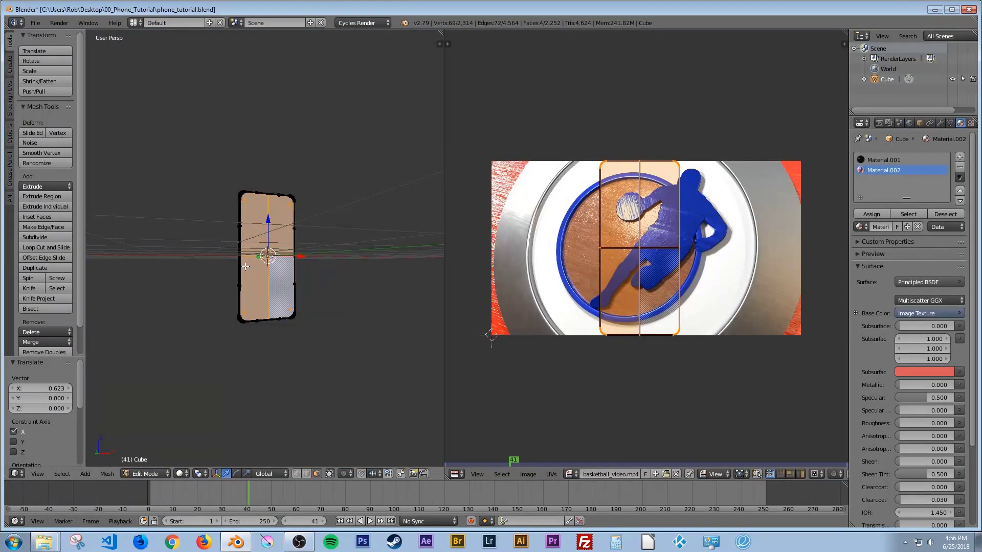
key(shift+z)
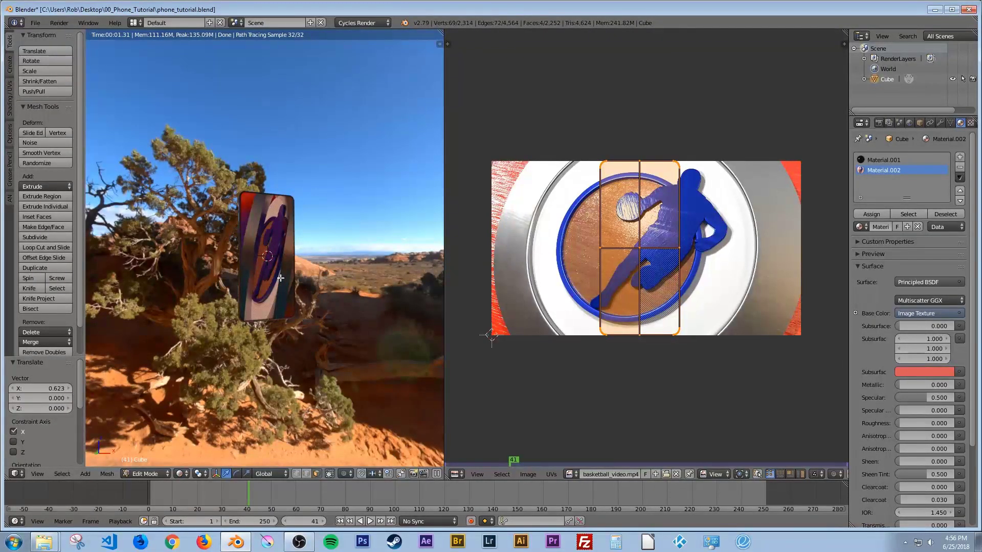
key(shift+z)
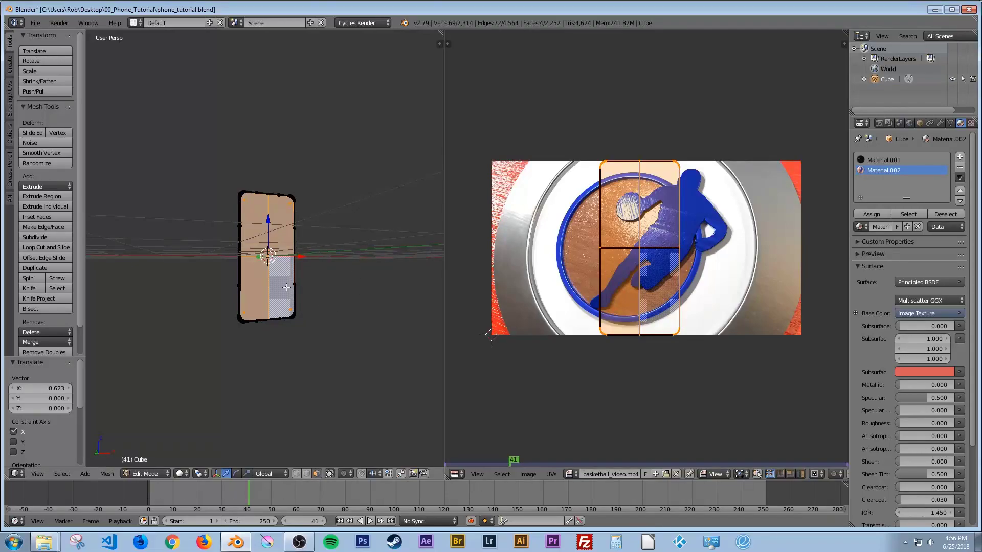
key(Tab)
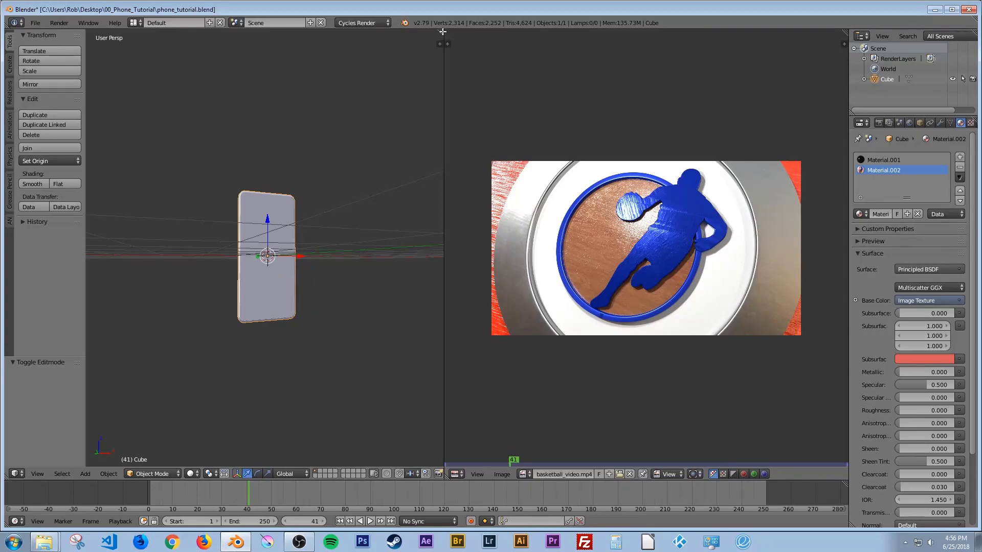
Merge the image editor into the 3D view for a single full-width viewport
drag(443, 32, 506, 49)
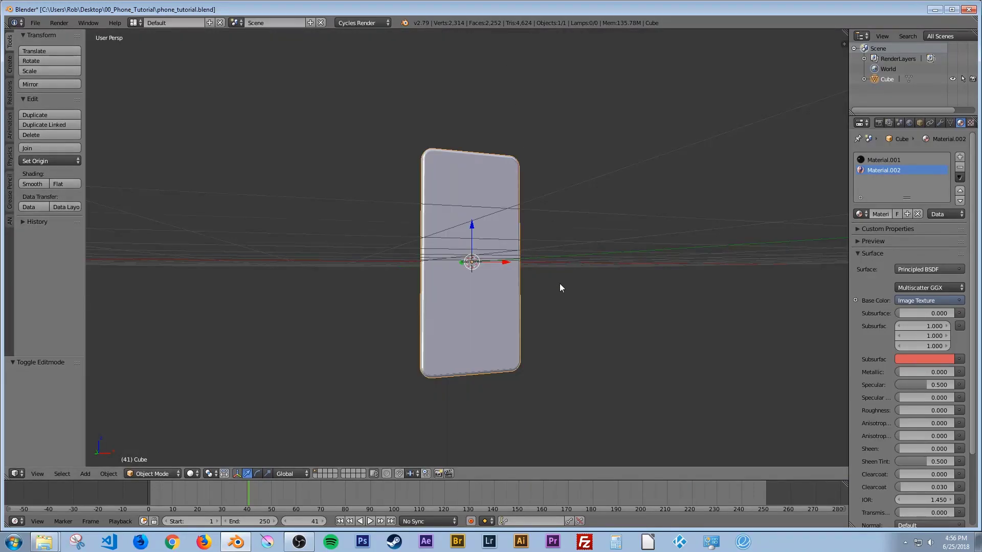
middle_drag(560, 285, 514, 296)
scroll(507, 304, down, 2)
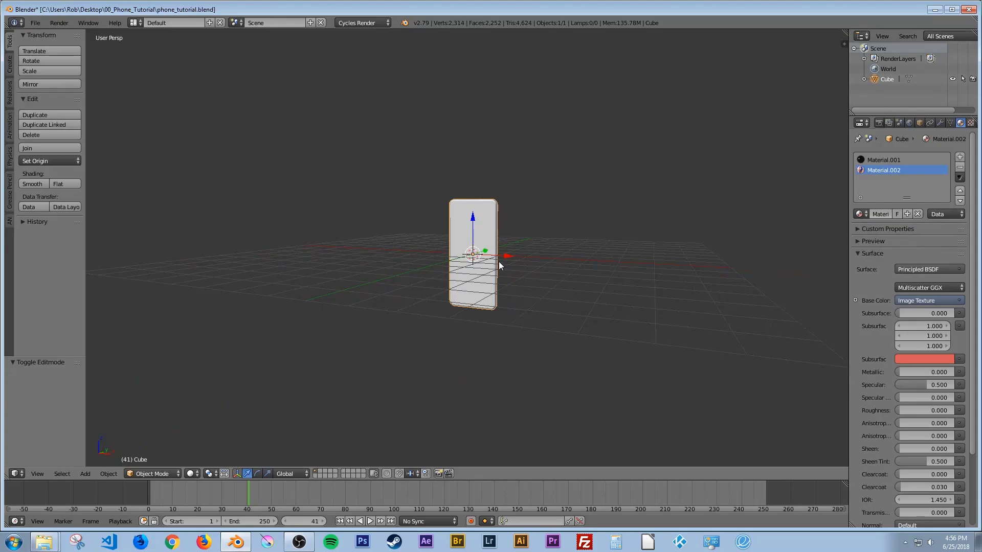
middle_drag(499, 262, 474, 242)
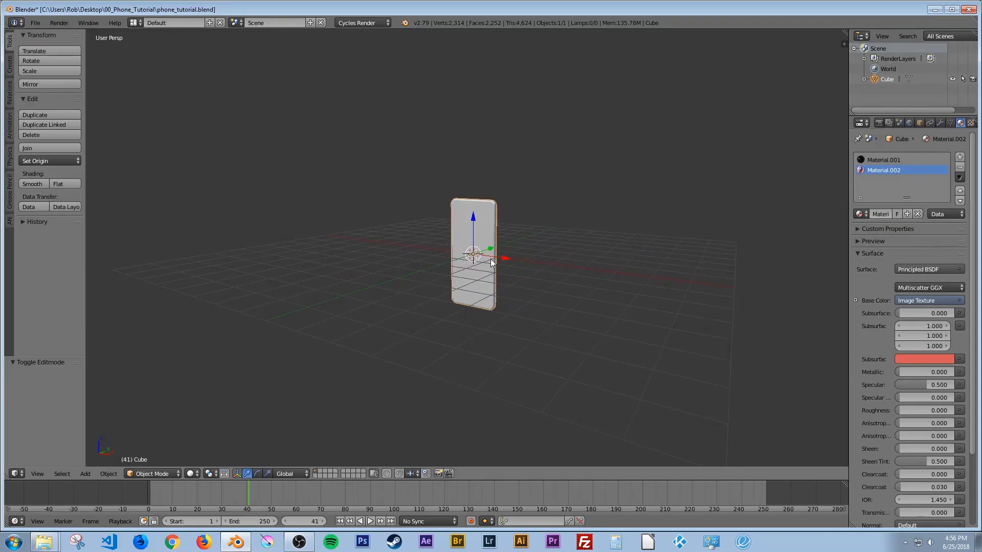
Preview the video-screened phone in rendered shading, then bring up the Add menu
key(shift+z)
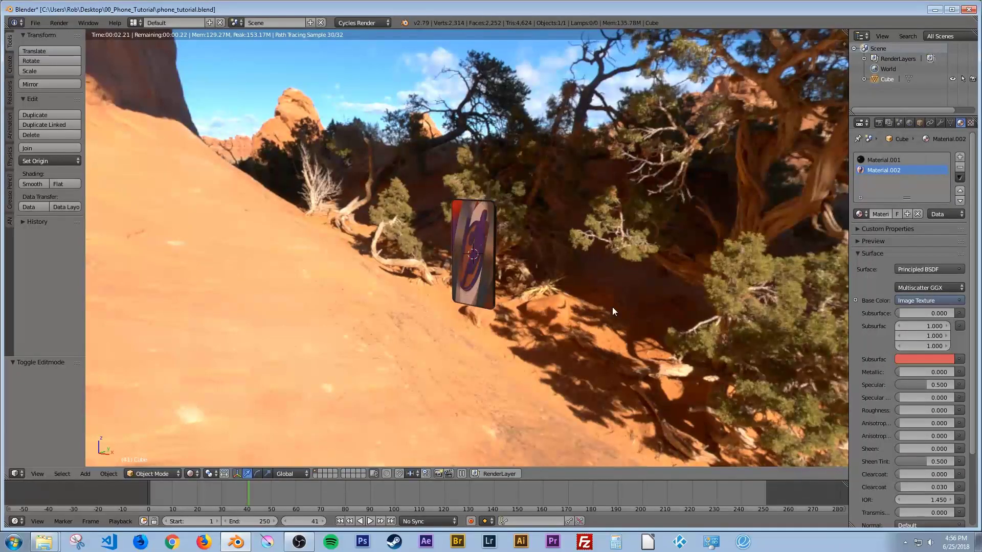
key(shift+z)
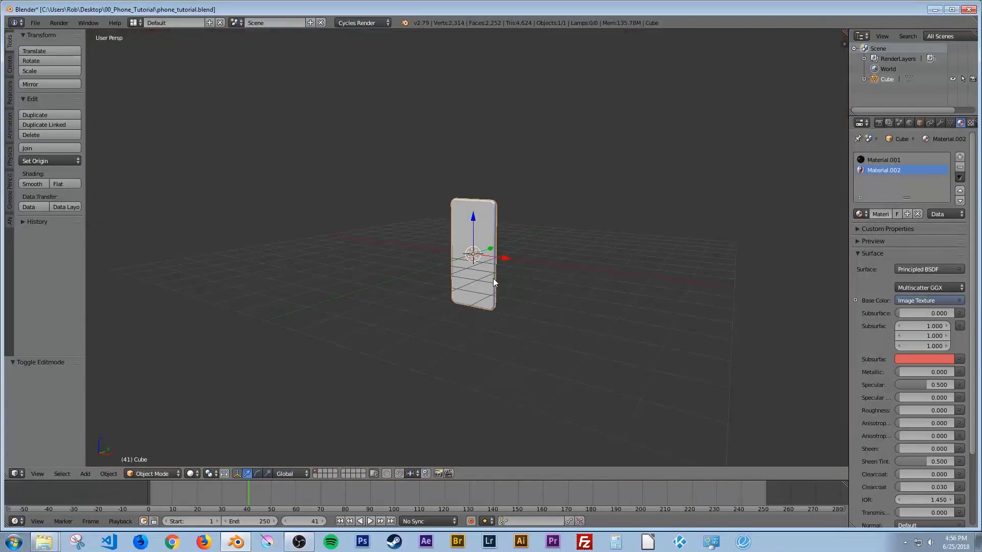
key(shift+a)
Add a plane, slide it along Y behind the phone, and rotate it 90° about X
mouse_move(493, 279)
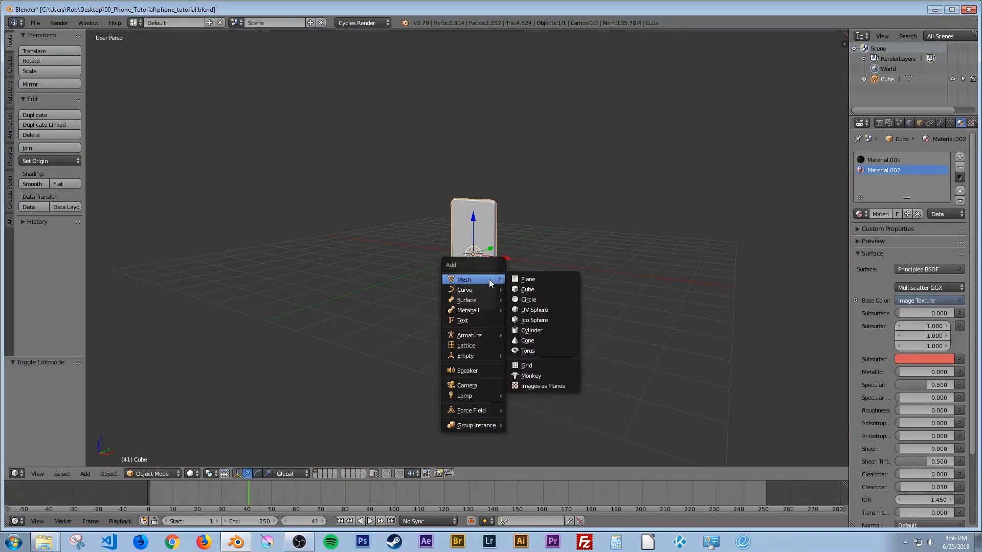
click(527, 278)
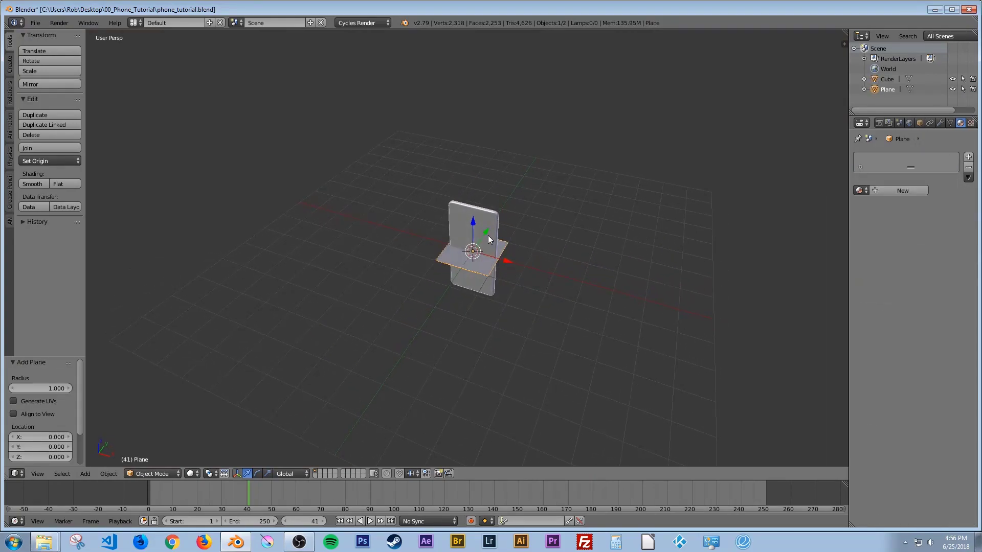
drag(482, 234, 557, 121)
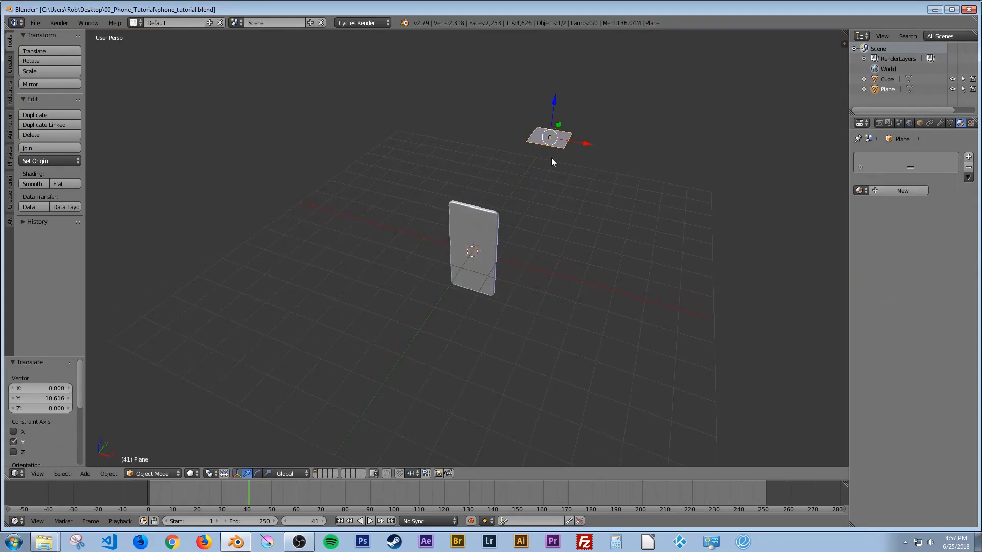
key(r)
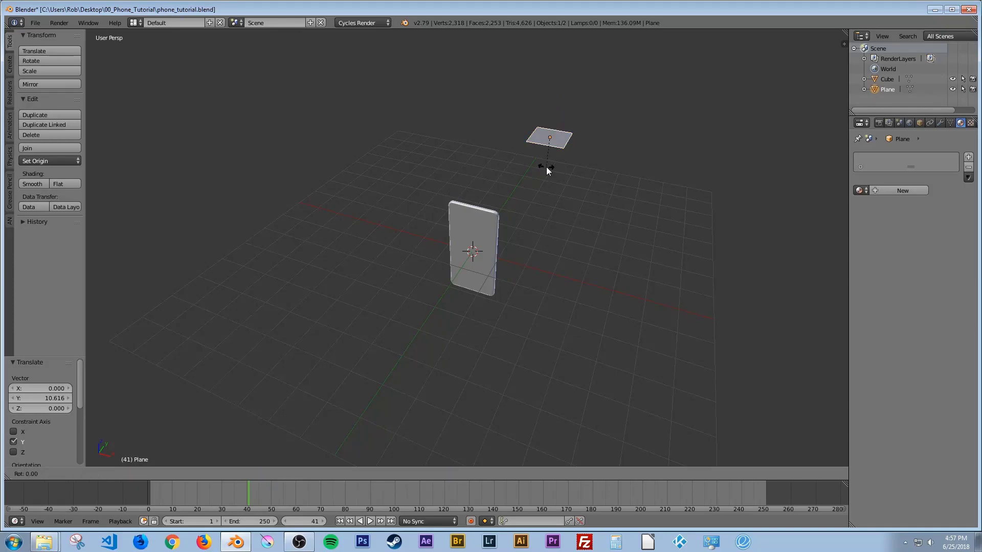
text(x)
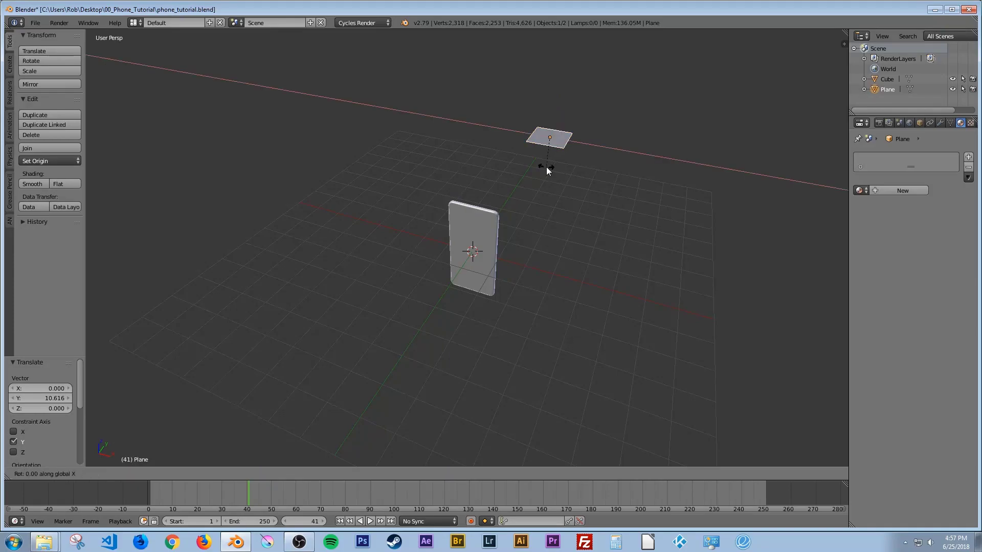
text(90)
key(Return)
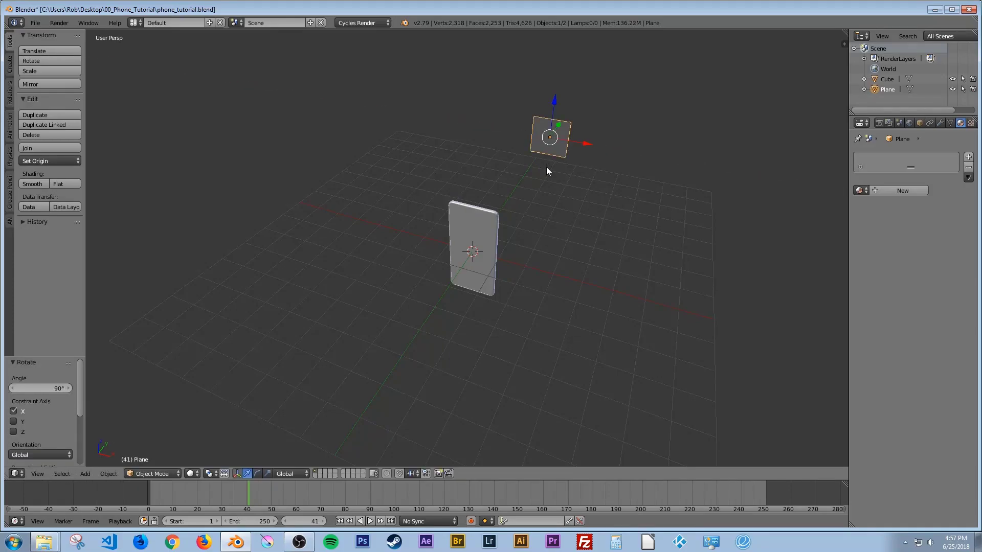
Scale the plane into a large backdrop and give it a new material, Material.003
scroll(546, 167, down, 3)
key(s)
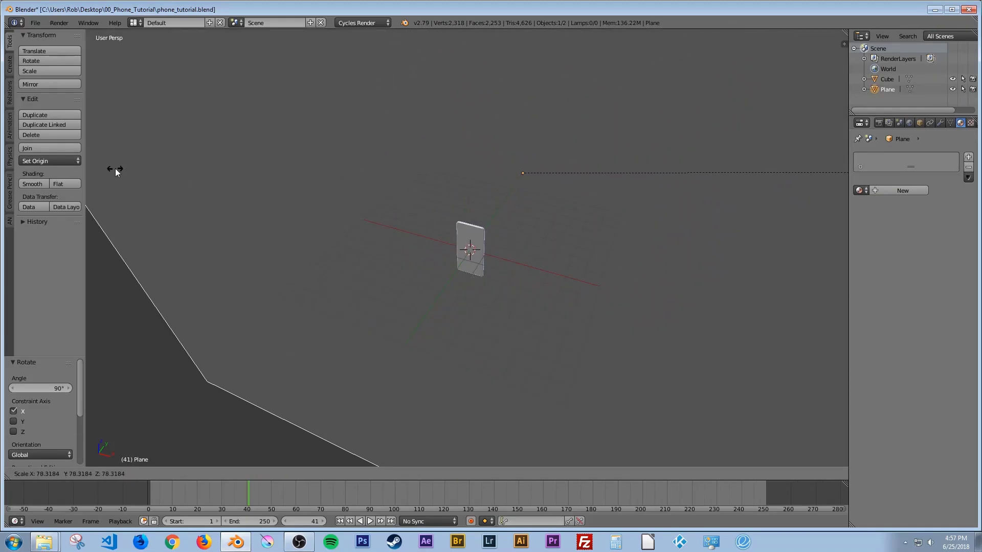
click(115, 167)
middle_drag(48, 254, 511, 274)
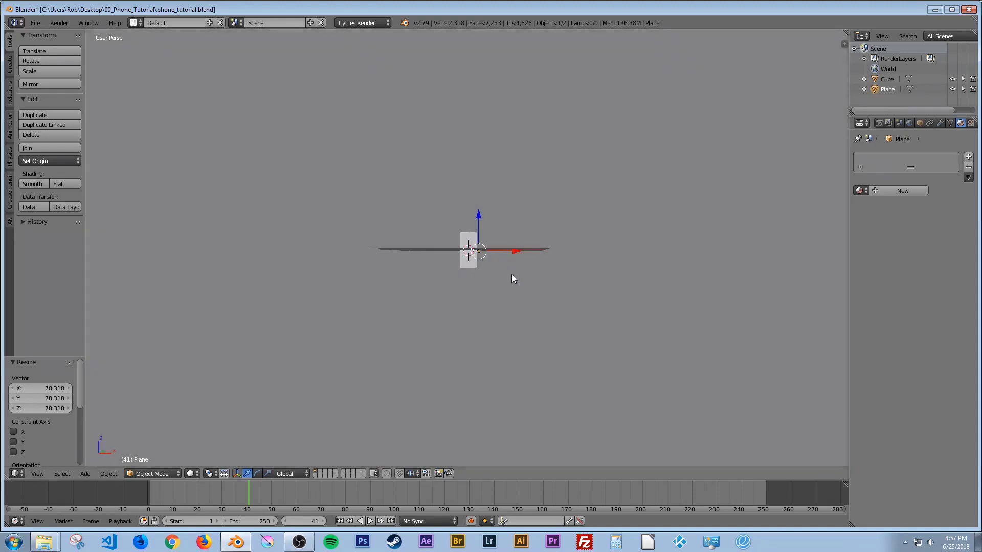
key(s)
click(544, 223)
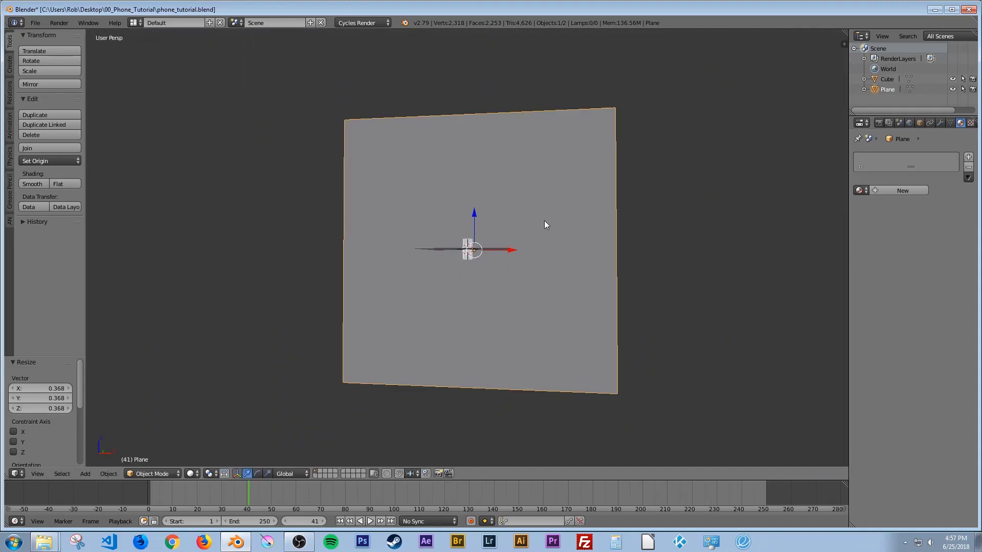
scroll(523, 260, up, 2)
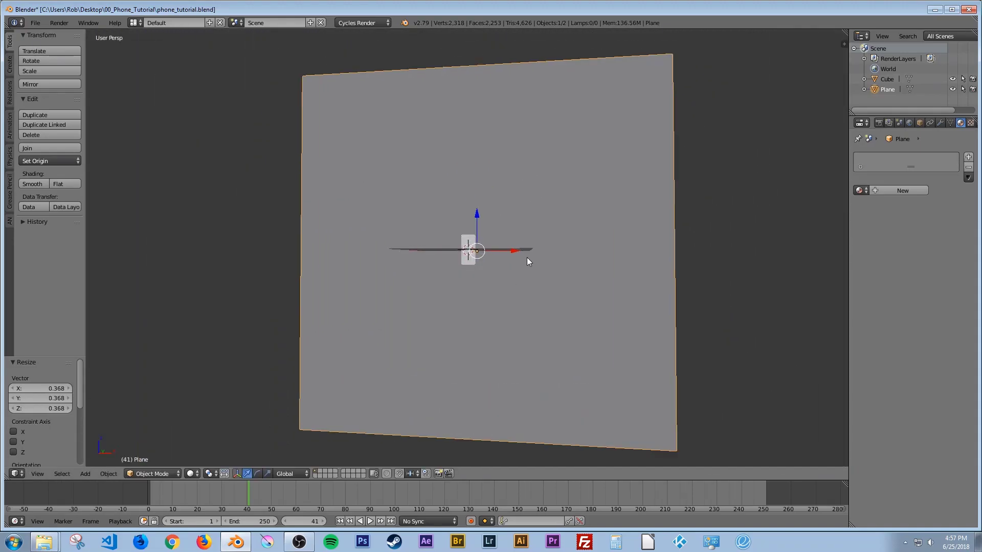
click(898, 191)
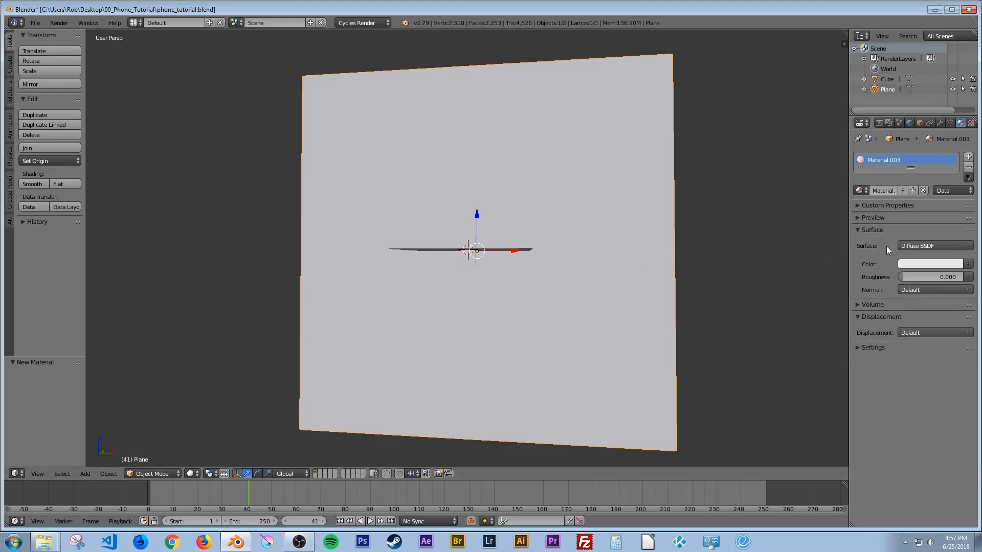
Make the backdrop plane's surface an Emission shader and preview it in rendered shading
click(920, 244)
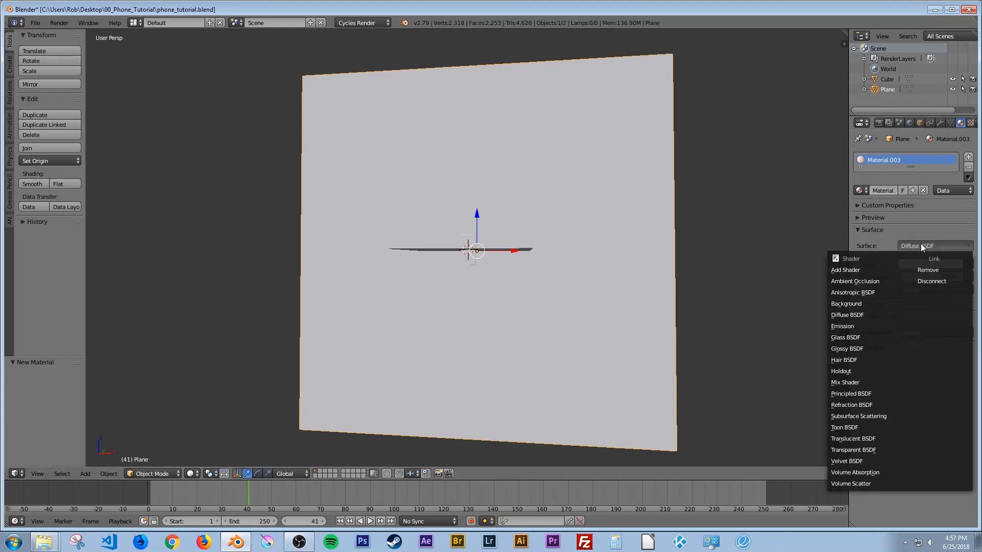
click(853, 324)
scroll(465, 280, up, 2)
key(shift+z)
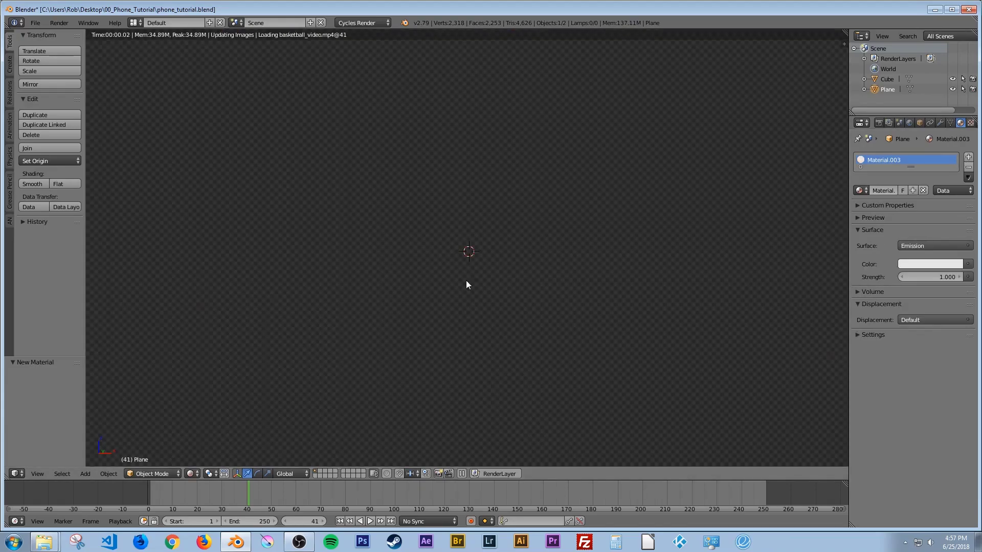
scroll(488, 272, up, 3)
scroll(498, 287, up, 1)
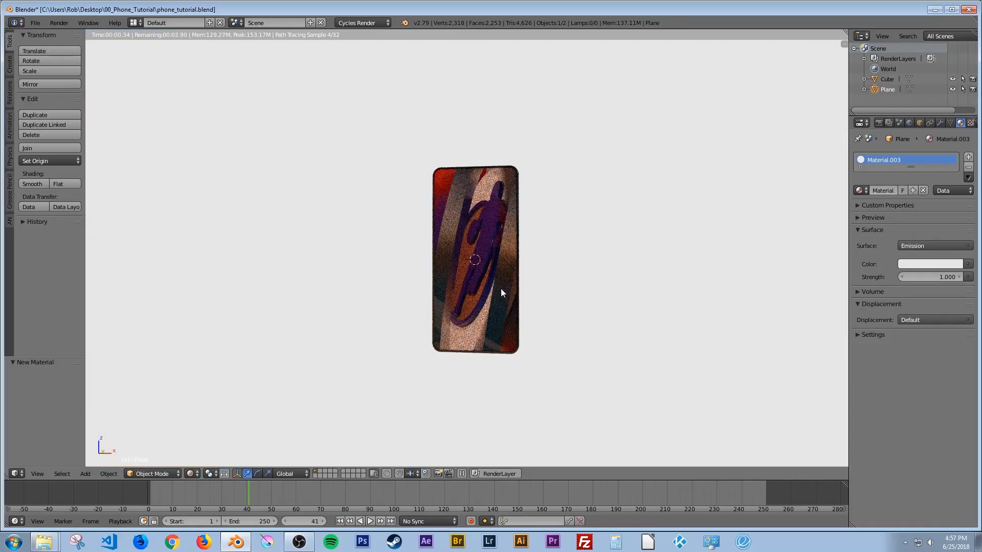
scroll(517, 312, up, 1)
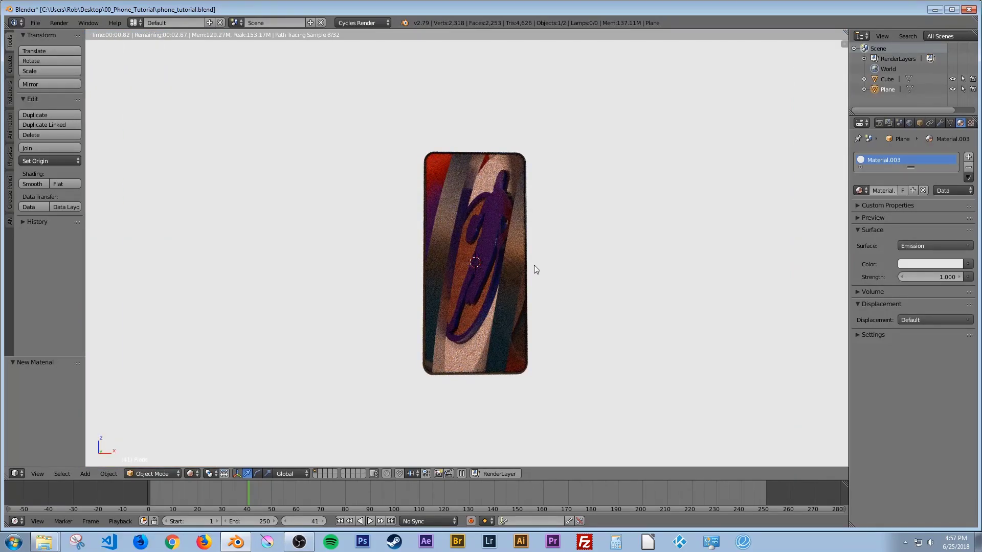
mouse_move(519, 303)
middle_down()
mouse_move(562, 304)
mouse_move(488, 303)
mouse_move(526, 297)
middle_up()
Set the emission colour to near-black so the rendered background goes dark
click(929, 263)
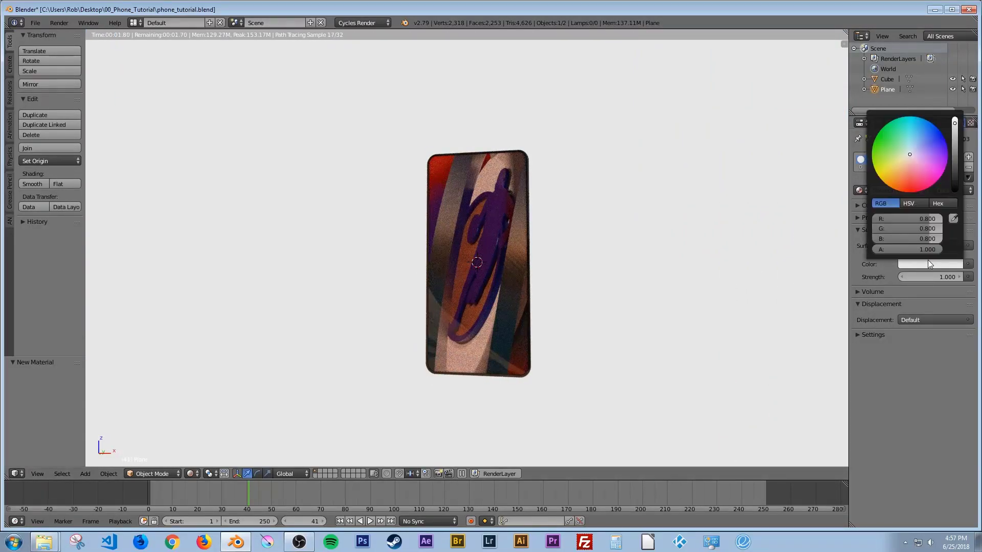
drag(955, 131, 957, 192)
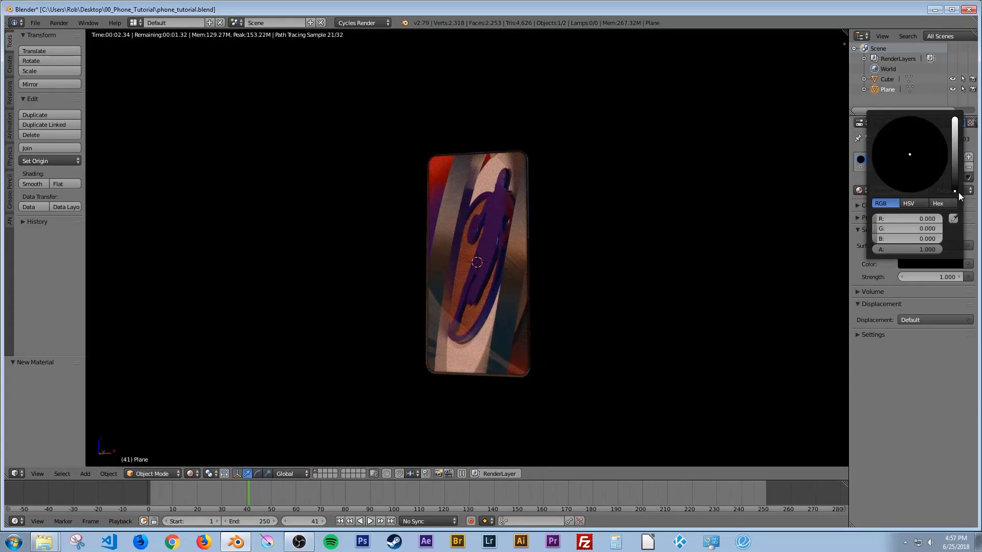
click(954, 188)
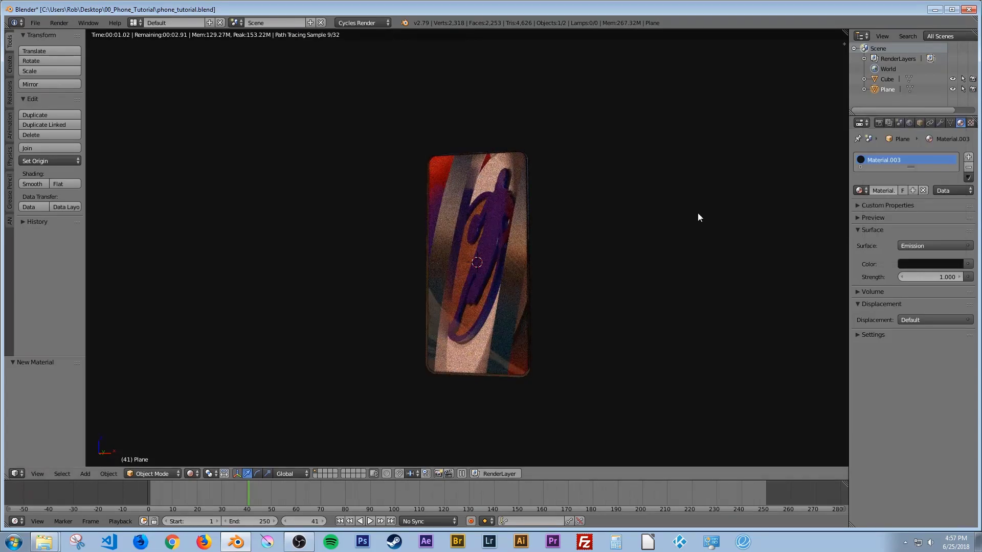
mouse_move(464, 331)
middle_down()
mouse_move(525, 330)
mouse_move(463, 333)
mouse_move(481, 339)
middle_up()
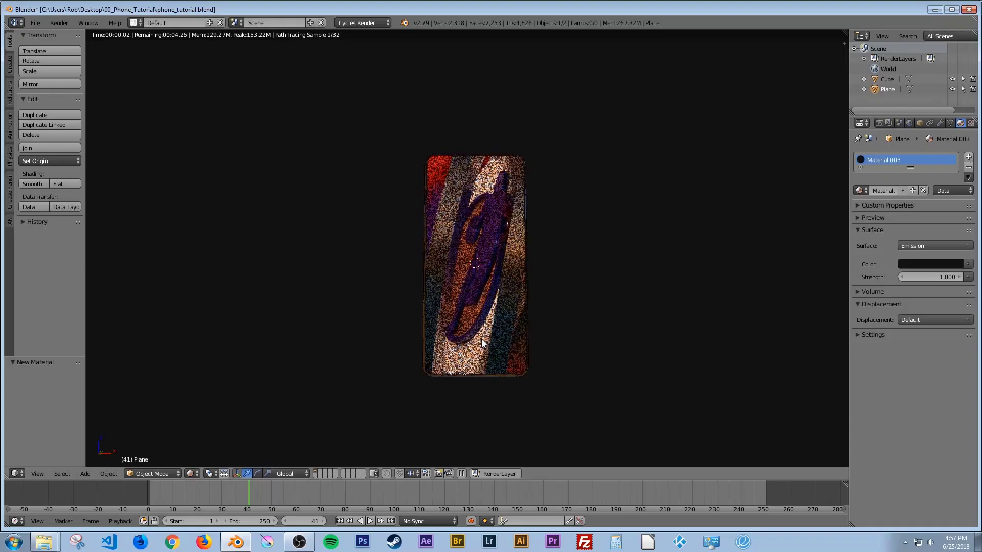
Switch to wireframe shading and save the blend file, overwriting the existing one
key(z)
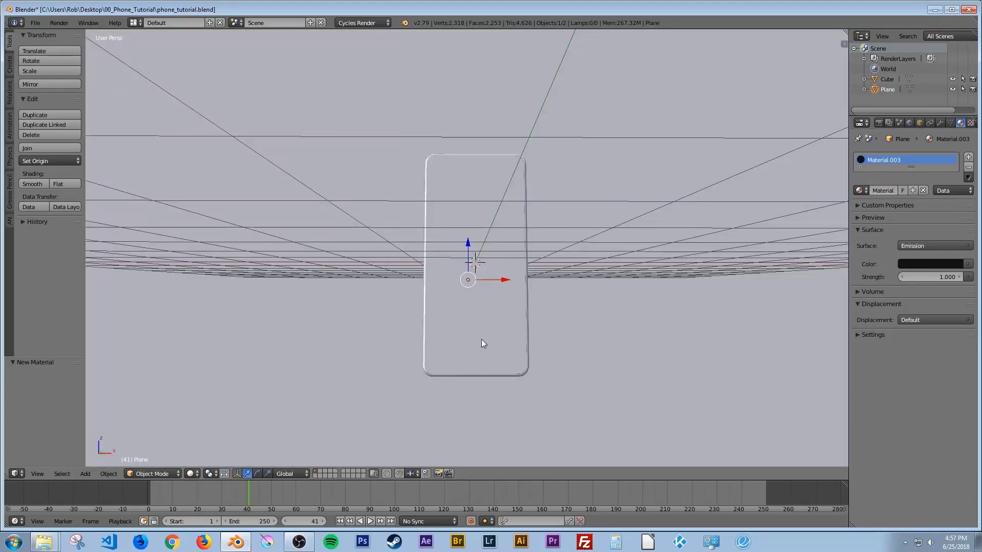
key(ctrl+s)
click(481, 339)
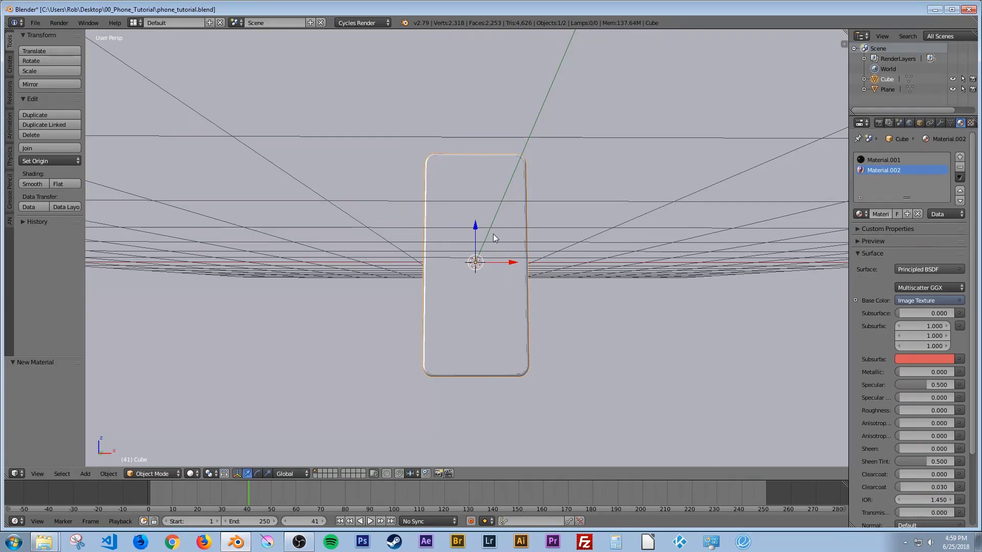
middle_drag(493, 235, 504, 241)
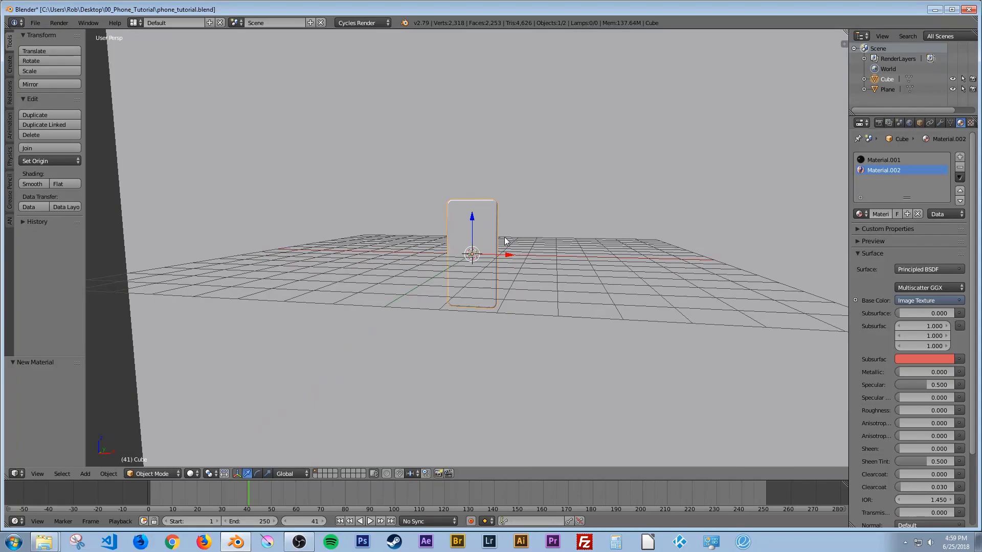
scroll(505, 241, down, 8)
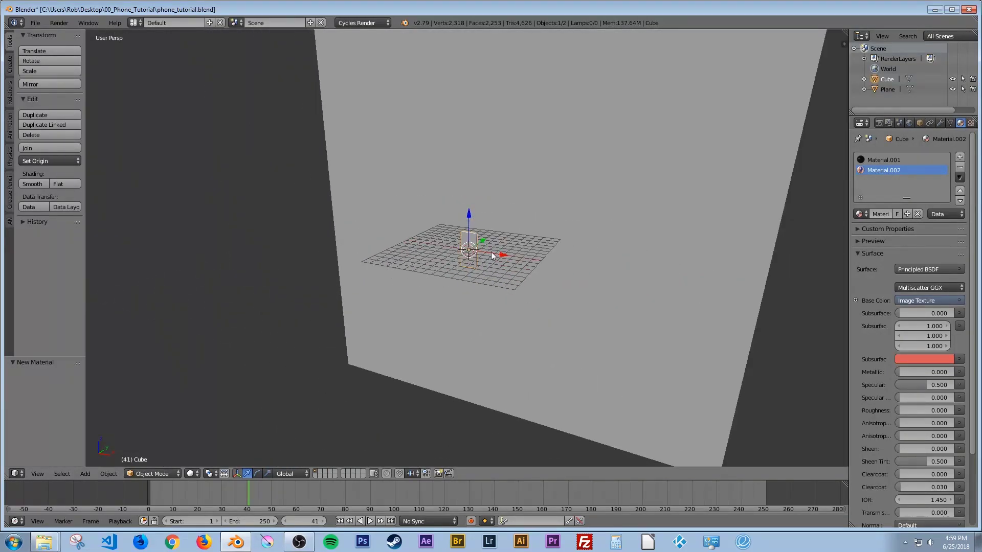
Add a camera and move it back along Y in front of the phone
key(shift+a)
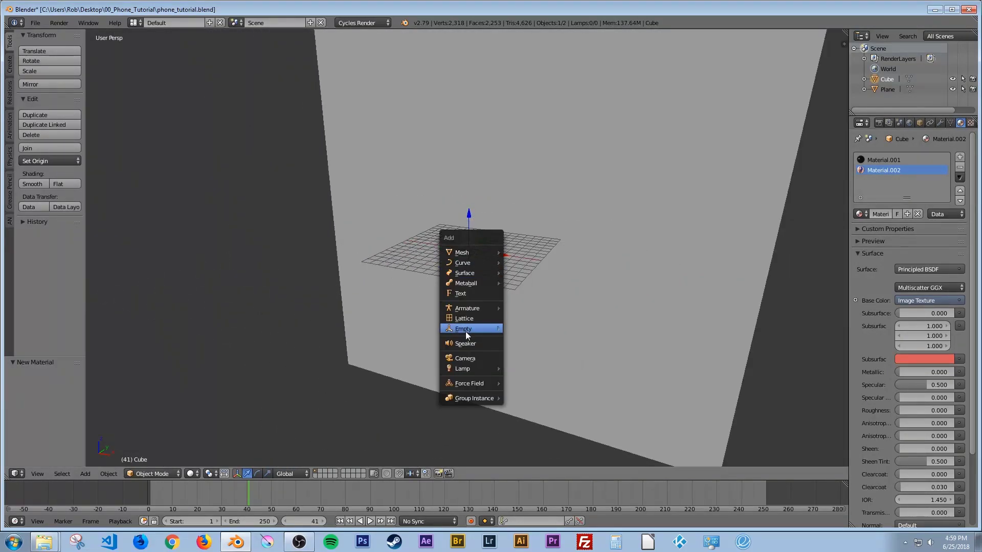
click(473, 358)
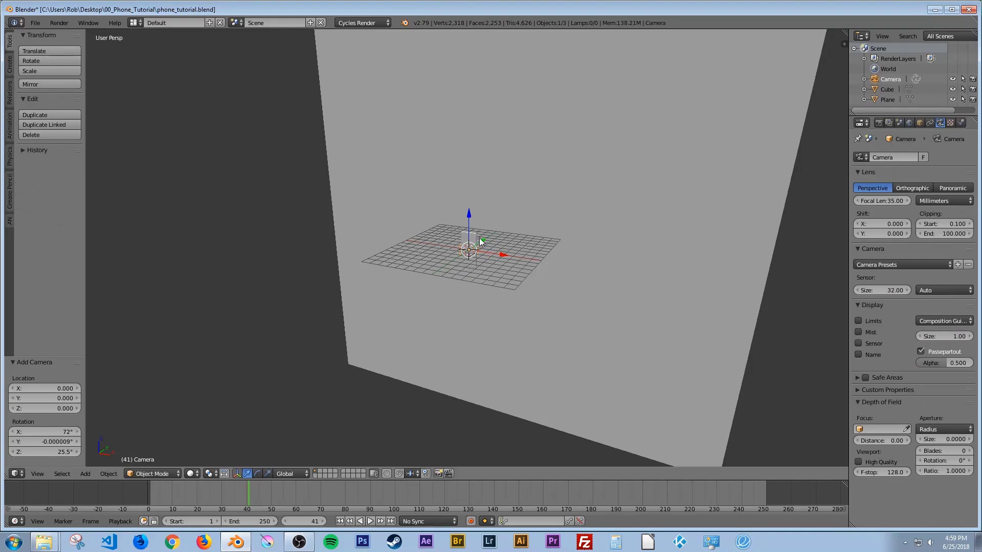
drag(479, 238, 423, 277)
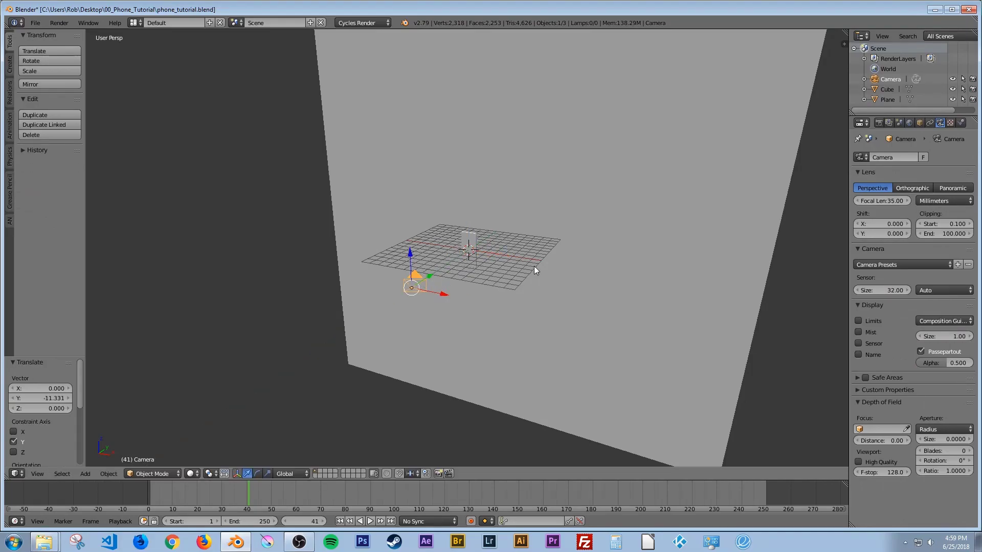
Set the camera's rotation to 90, 0, 0 in the N side panel
key(n)
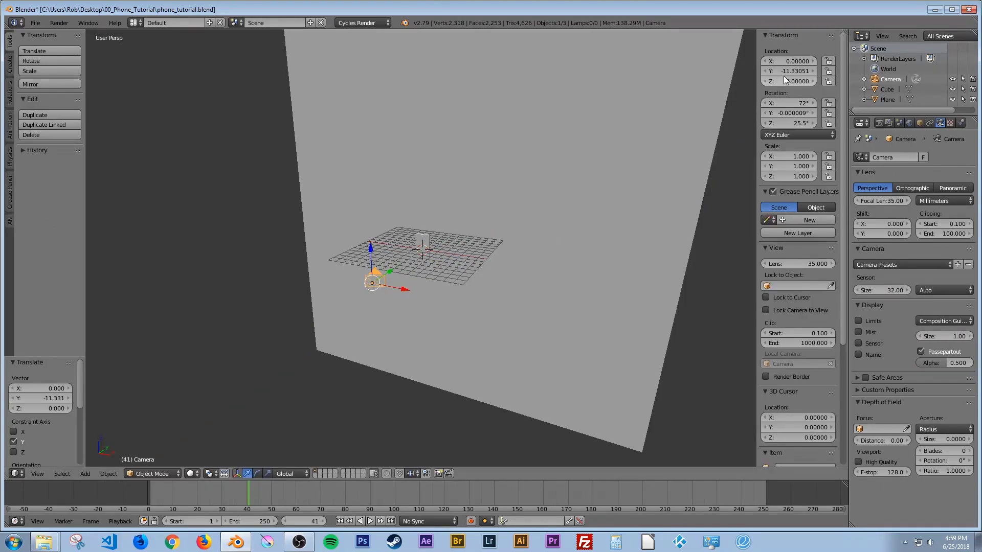
click(788, 102)
text(90)
key(Return)
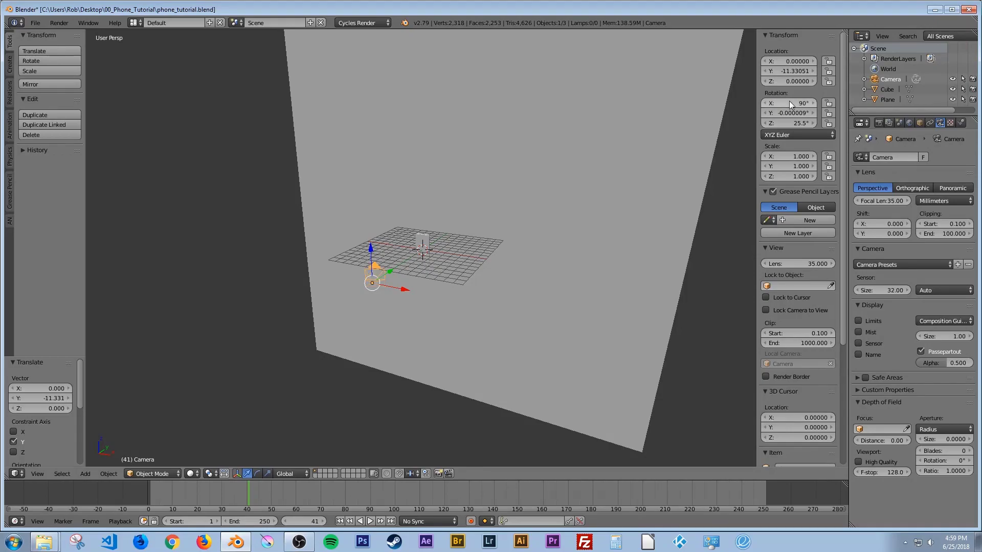
click(792, 113)
text(0)
key(Tab)
text(0)
key(Return)
Enlarge the camera and look through it with Numpad 0
key(s)
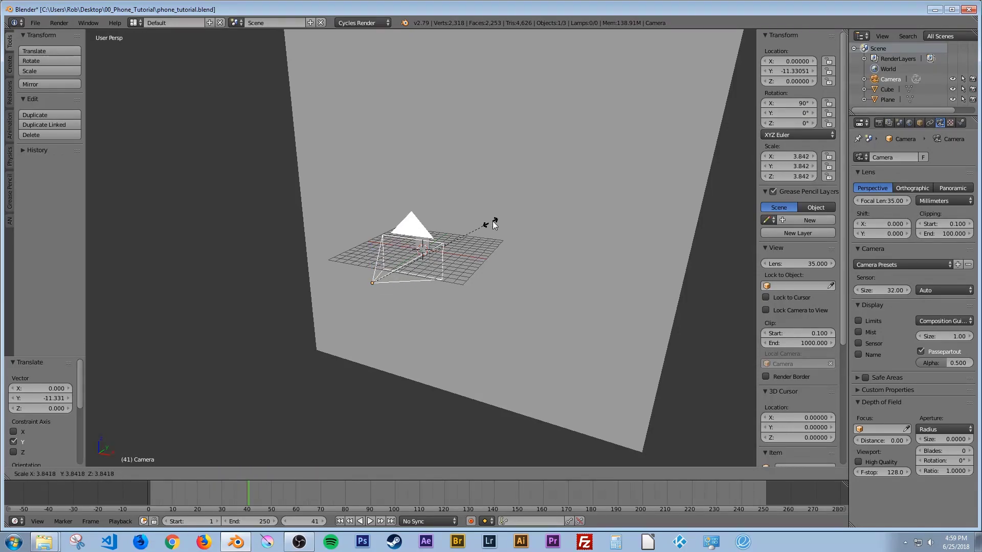
click(527, 201)
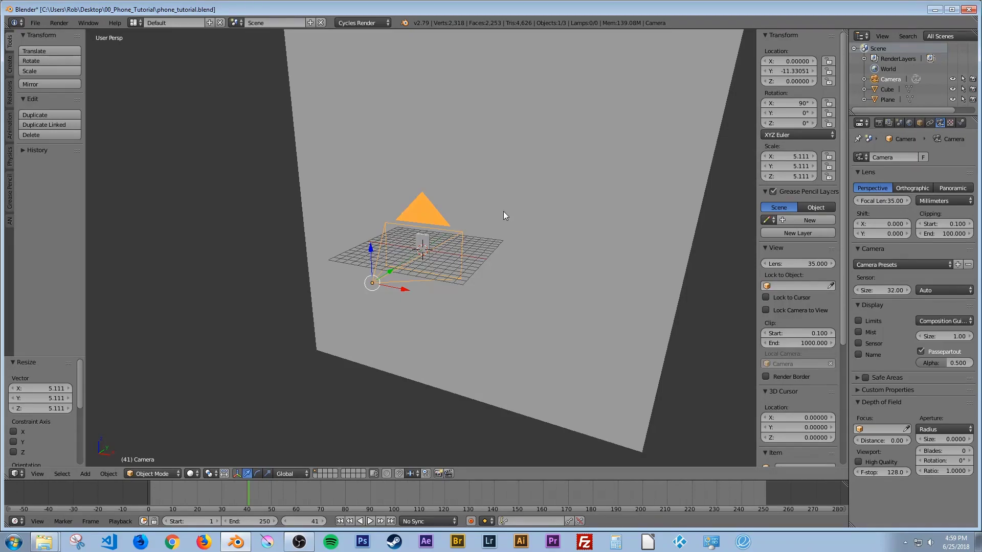
key(KP_0)
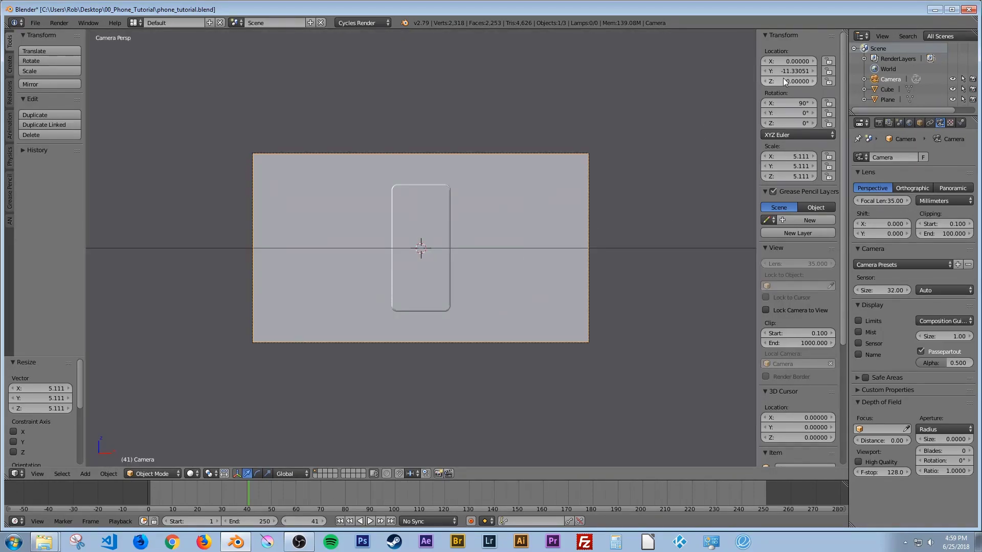
Move the camera closer to Y -8.91051, check the rendered shot, and return to frame 1
drag(798, 71, 847, 71)
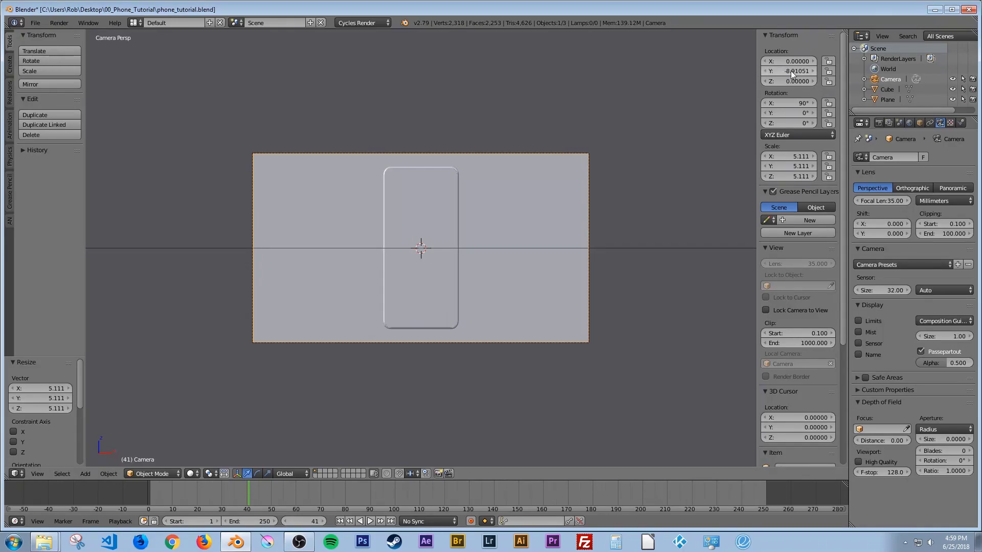
key(shift+z)
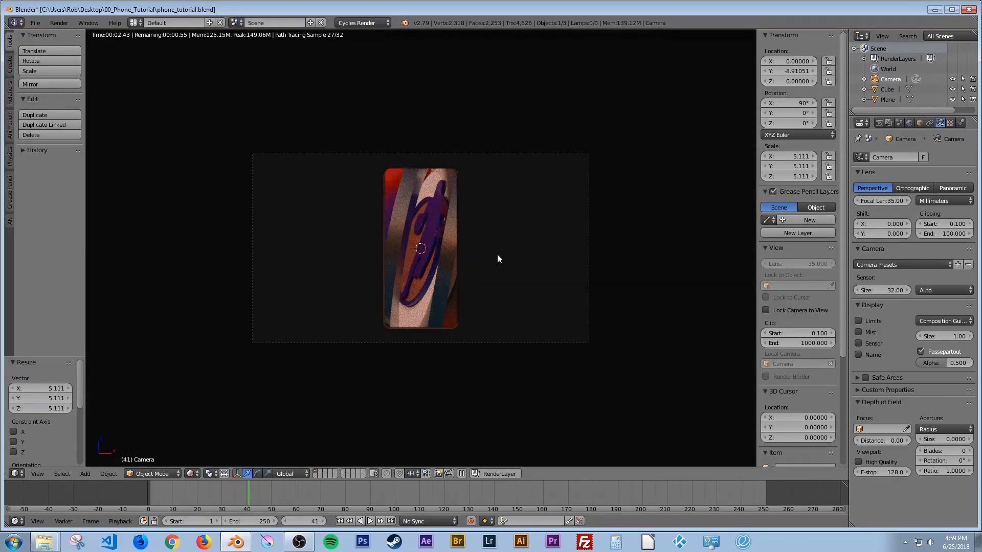
key(shift+z)
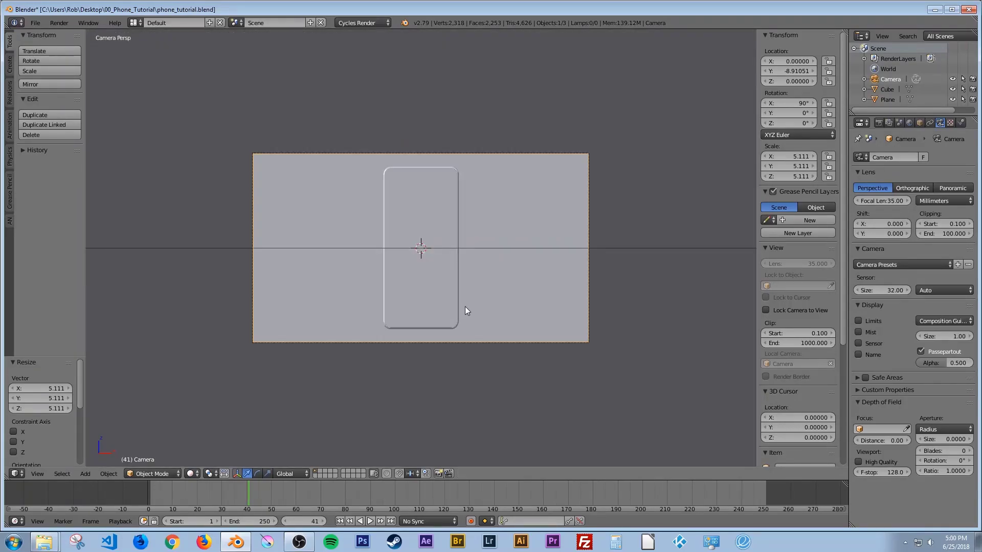
click(340, 521)
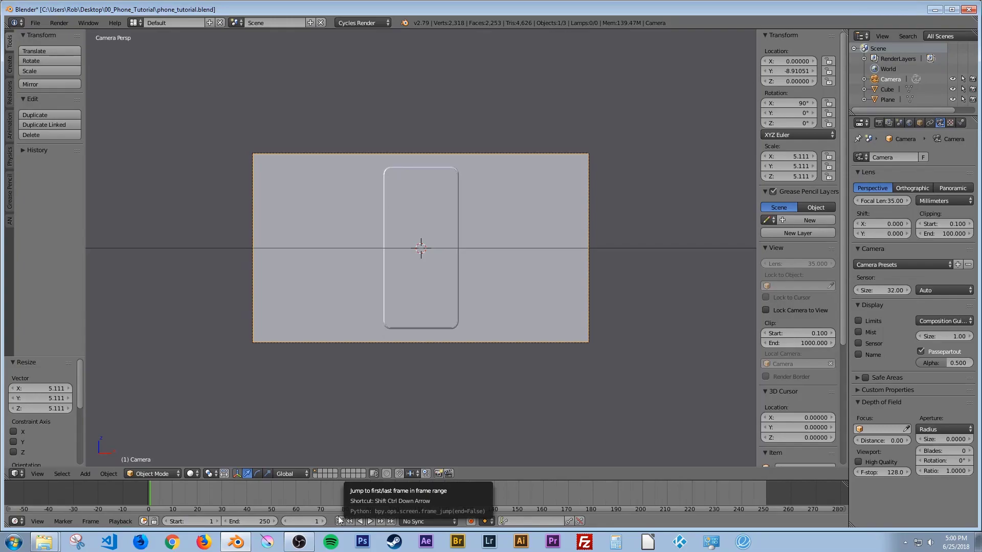
Tilt the phone to -11.6°, 19.5°, -22.1°, keyframe its rotation at frame 1, then go to frame 250
right_click(444, 210)
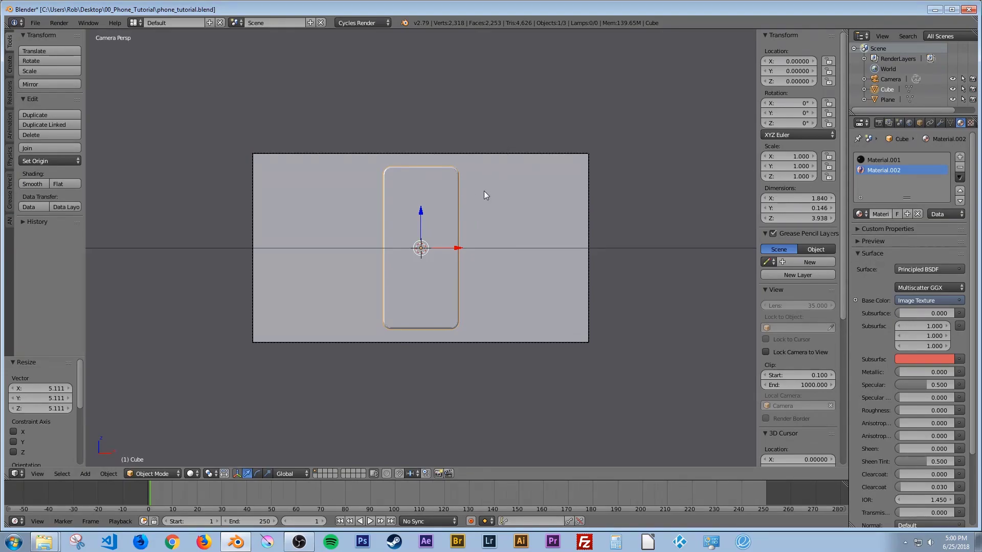
drag(793, 82, 777, 82)
key(ctrl+z)
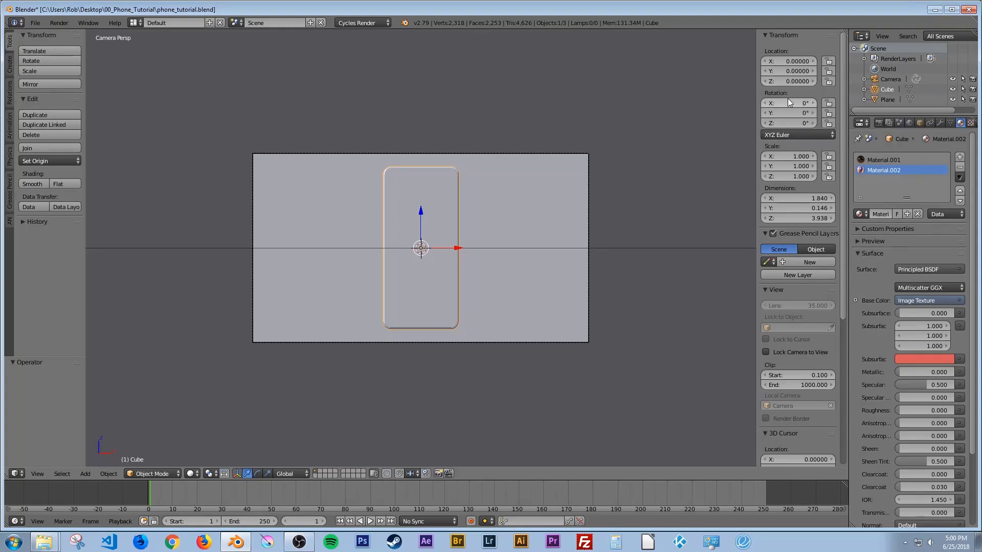
drag(793, 120, 789, 101)
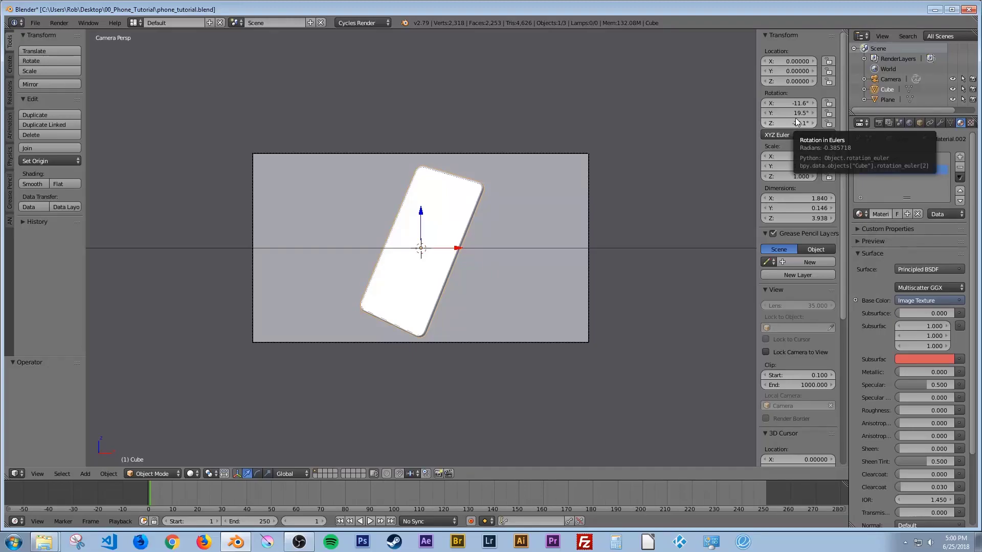
key(i)
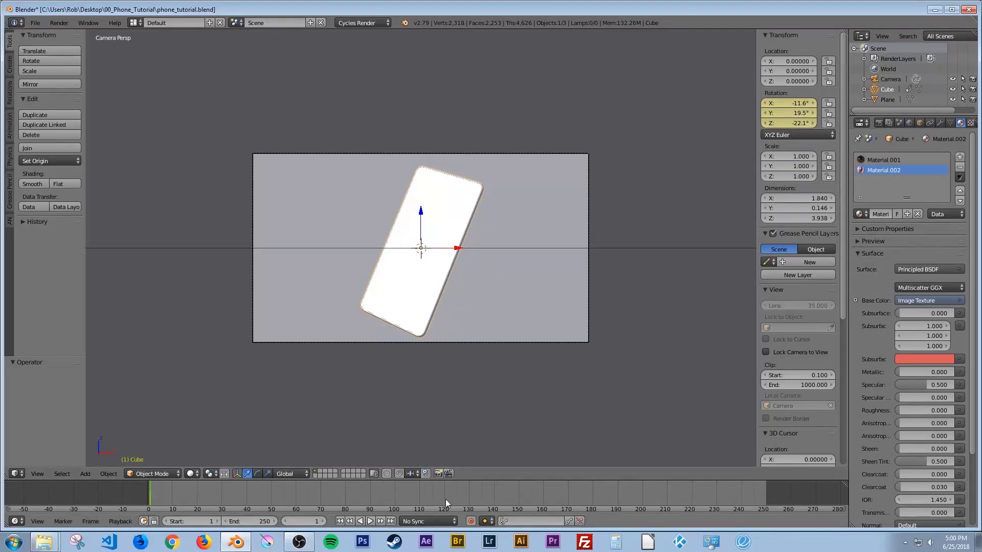
click(391, 521)
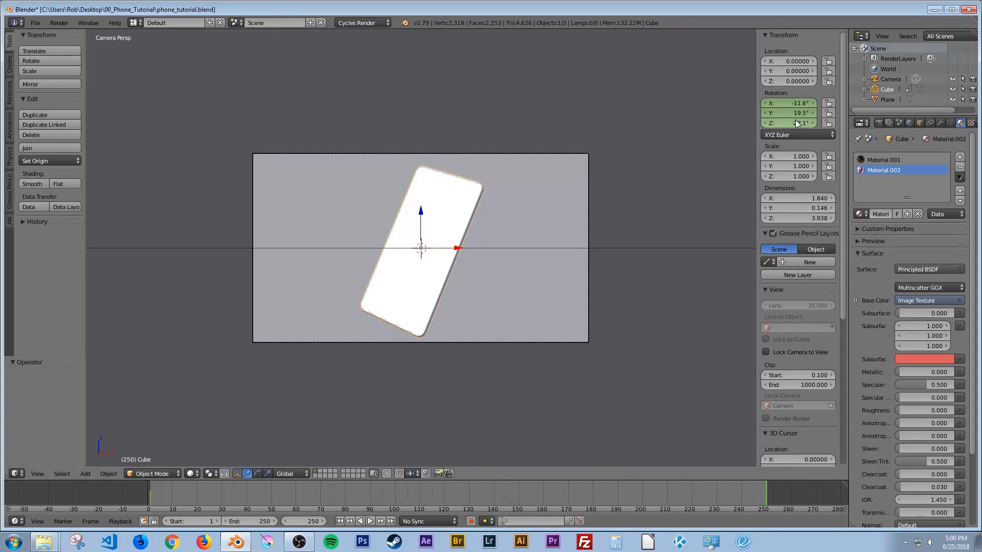
Keyframe the phone's rotation at 0.1°, -8°, 20.9° on frame 250, then play from frame 1
mouse_move(786, 113)
mouse_down()
mouse_move(756, 113)
mouse_move(796, 103)
mouse_move(801, 124)
mouse_move(816, 123)
mouse_up()
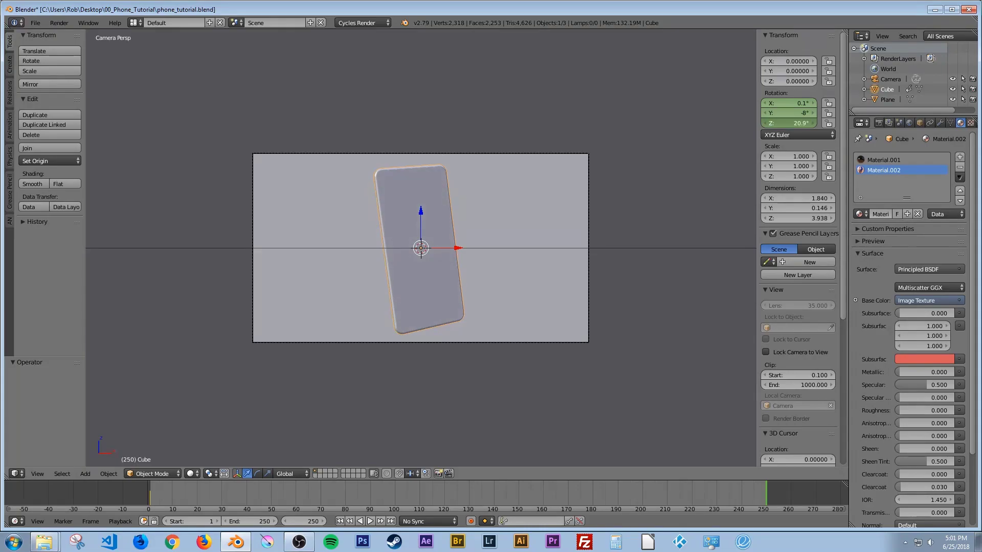
key(i)
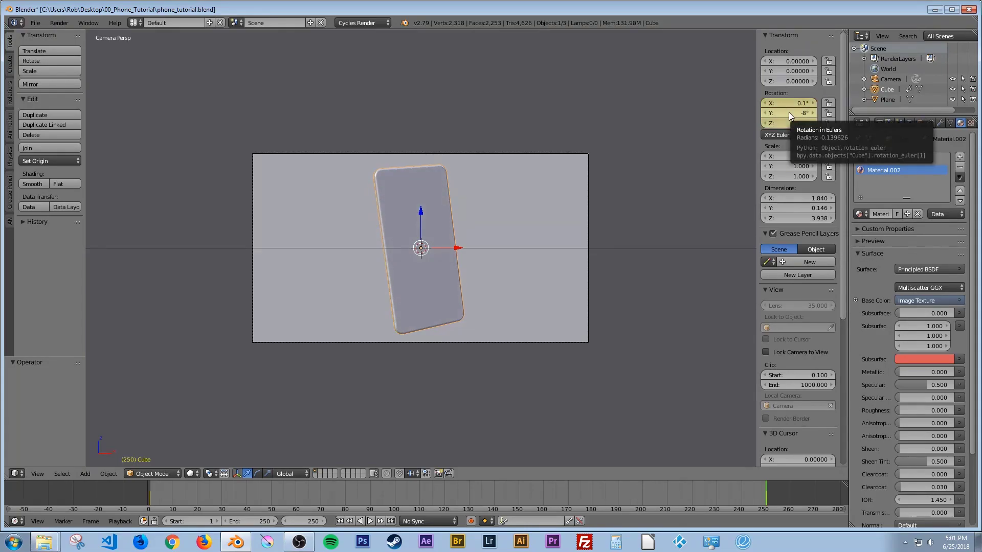
click(339, 520)
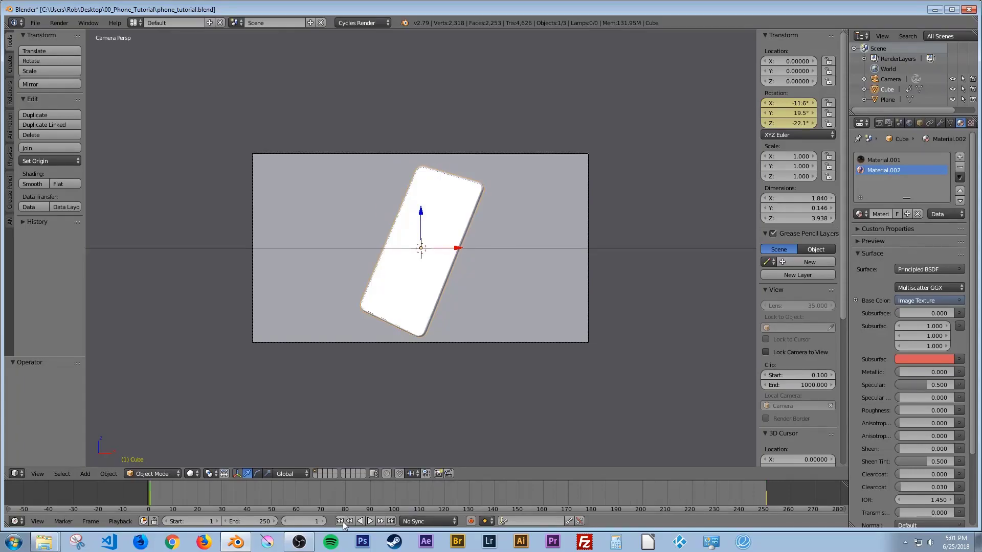
click(369, 521)
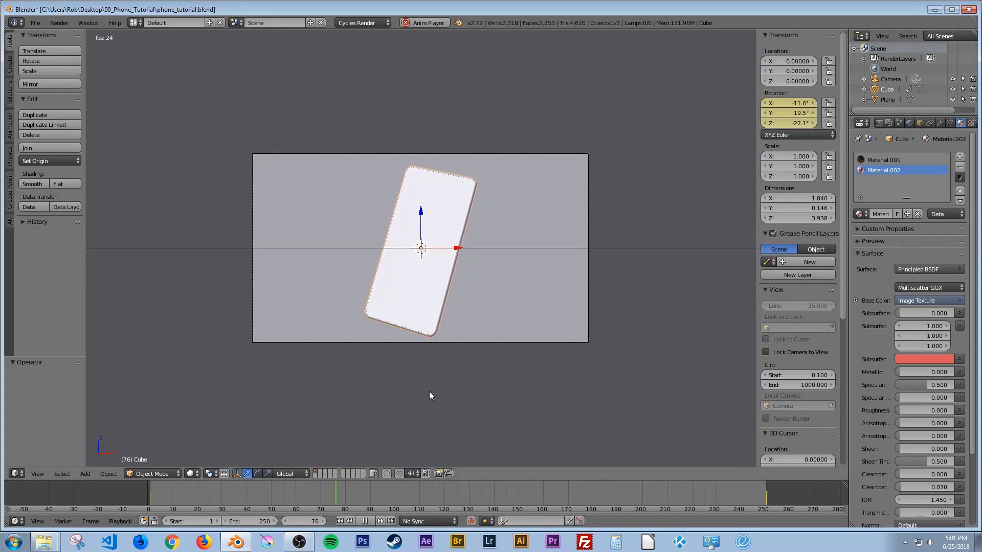
Stop playback and view the rendered camera shot of the phone at frame 5
click(366, 523)
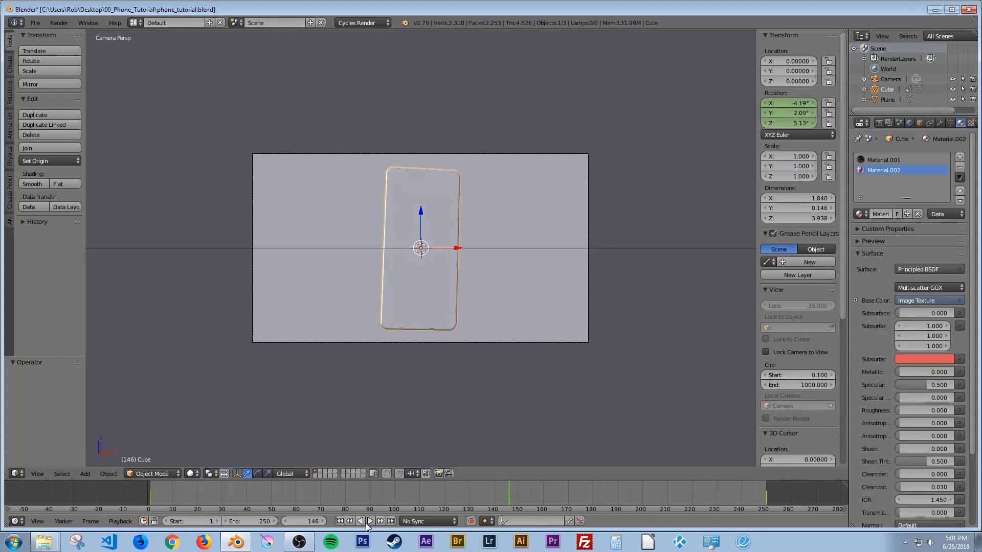
click(153, 495)
key(alt+a)
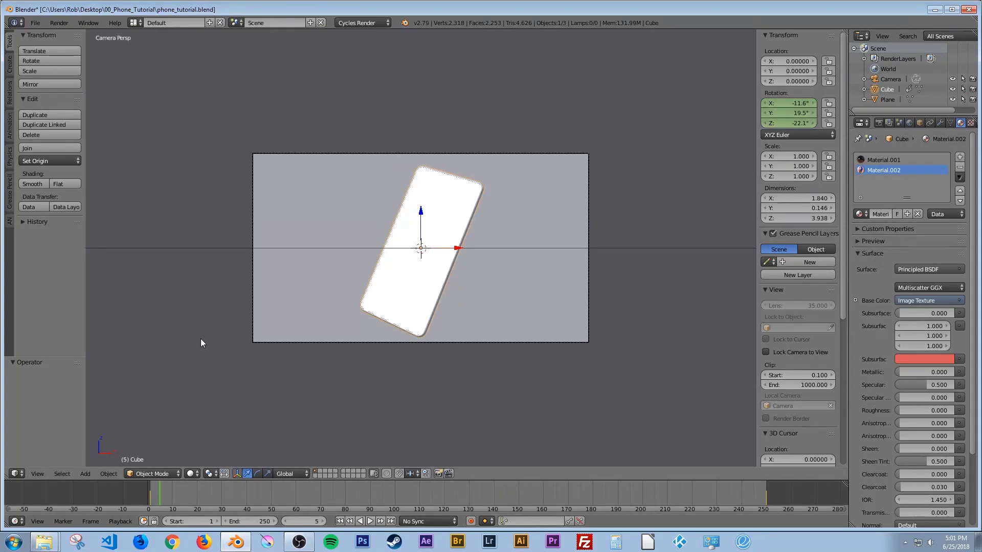
key(shift+z)
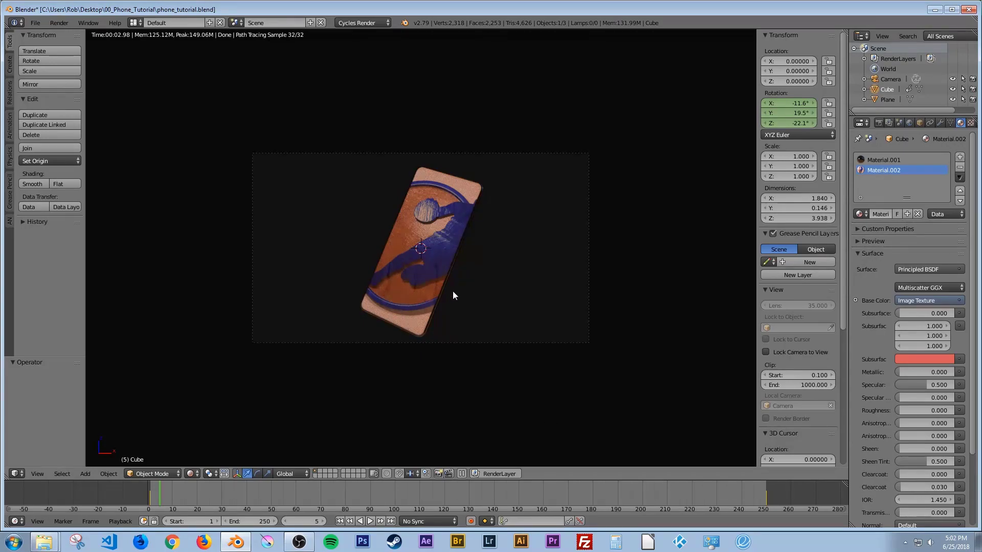
key(shift+z)
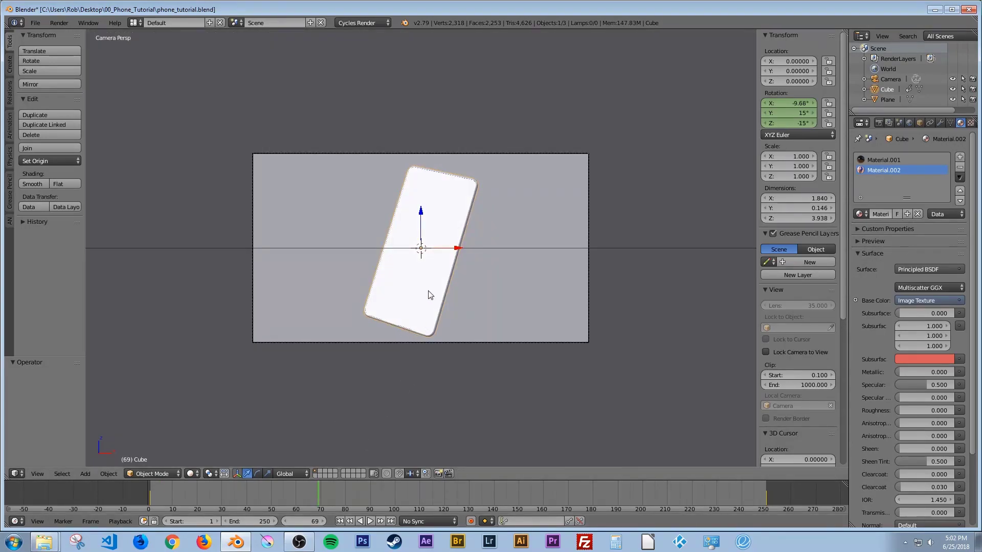
Check the rendered basketball footage on the phone at frames 69, 140 and 209
key(shift+z)
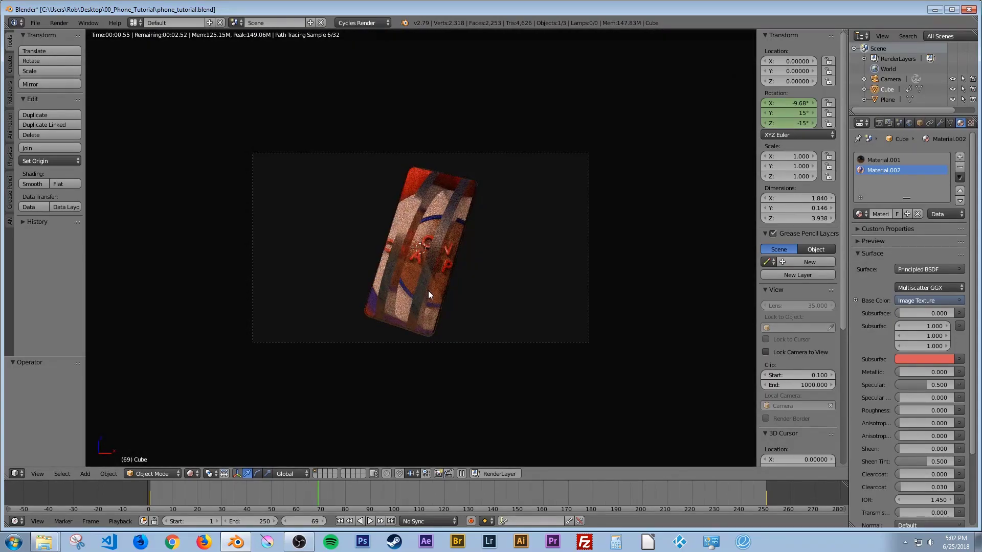
key(shift+z)
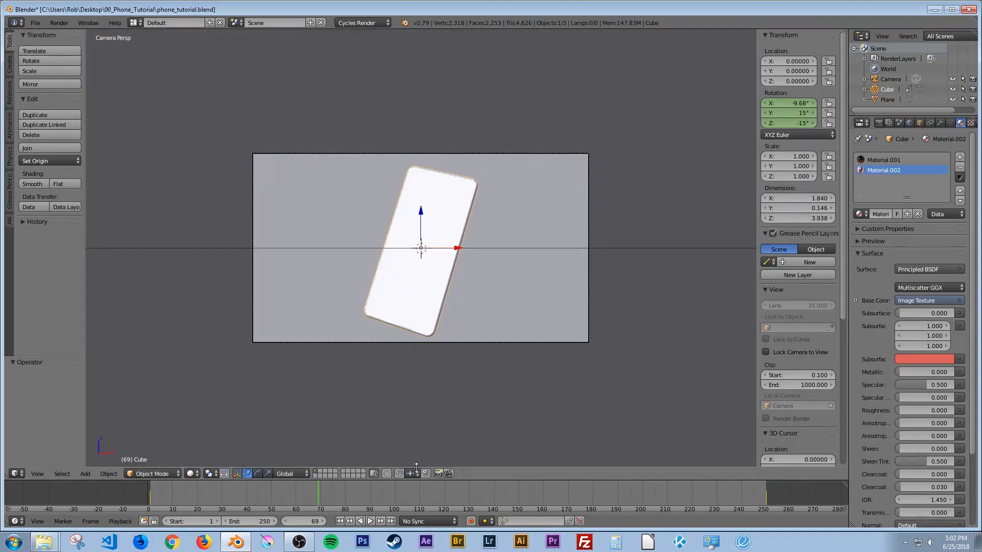
click(492, 501)
key(shift+z)
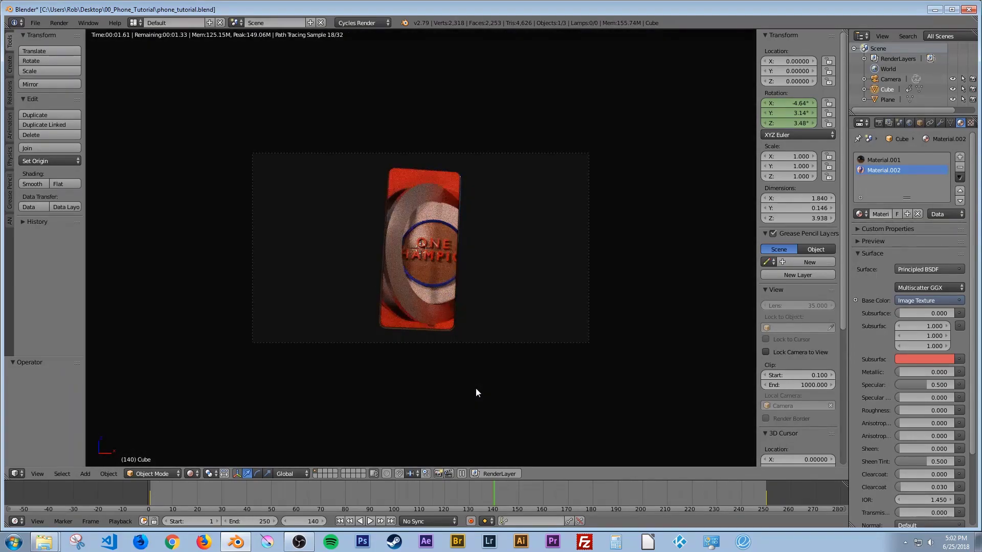
key(shift+z)
click(663, 488)
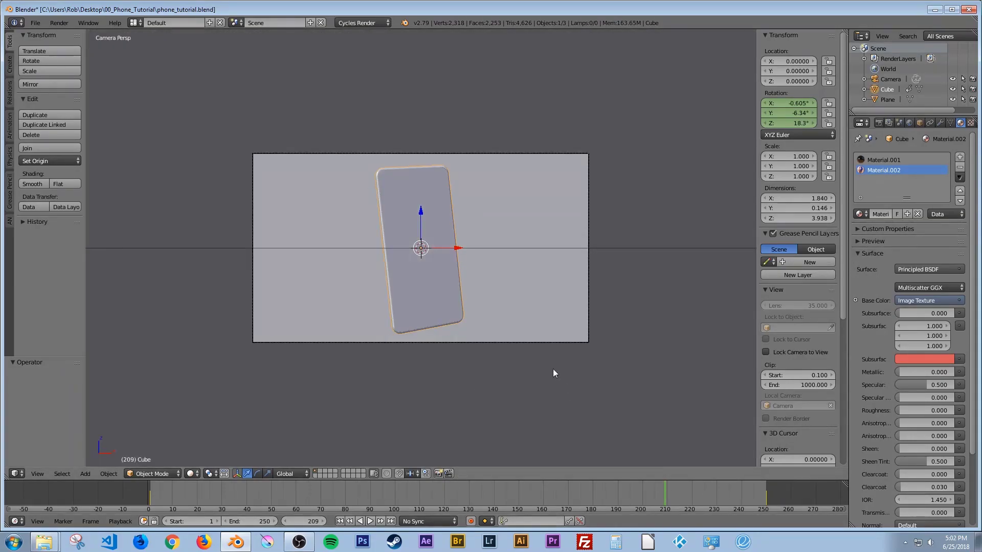
key(shift+z)
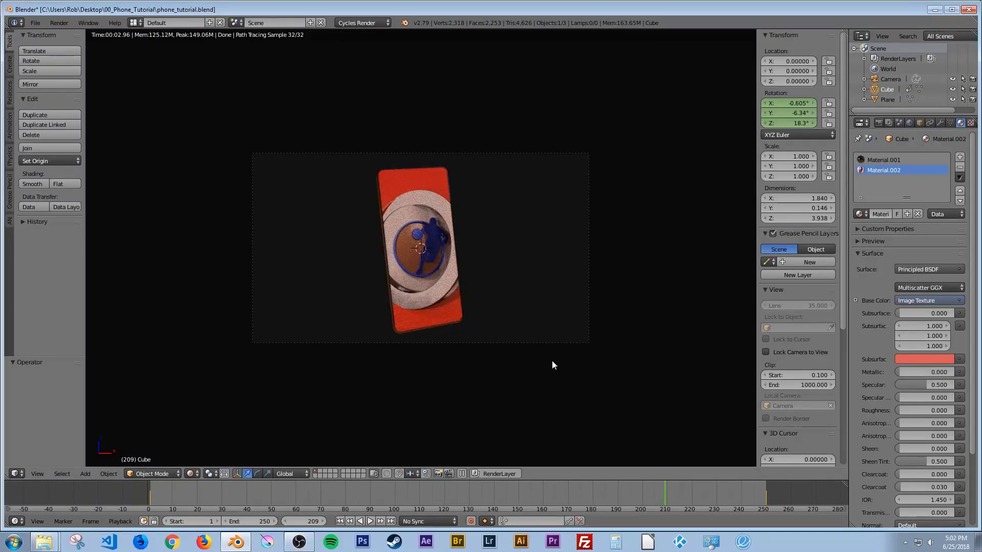
Set the backdrop plane's emission colour to pure white (RGB 1.000), then return to solid shading
right_click(531, 232)
click(931, 264)
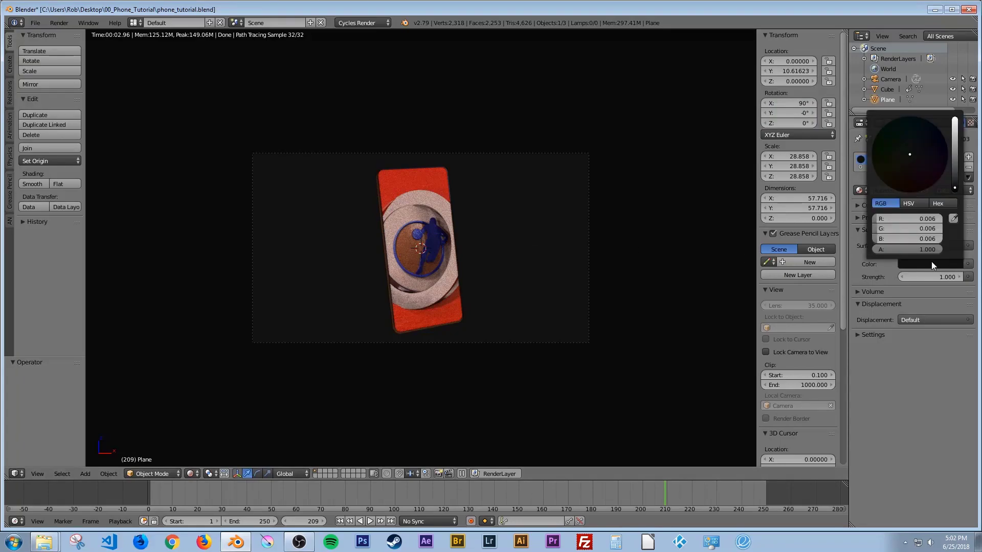
click(953, 191)
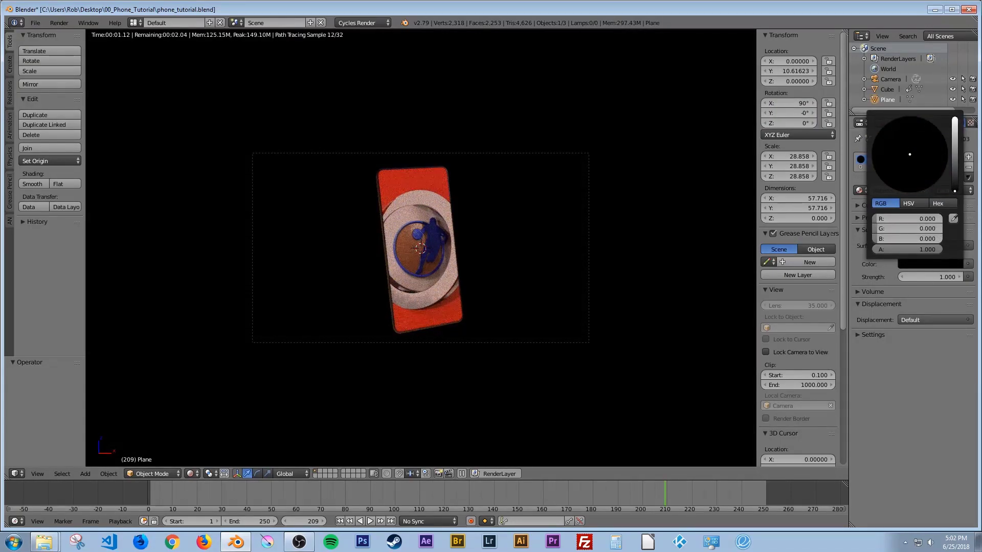
drag(954, 191, 954, 119)
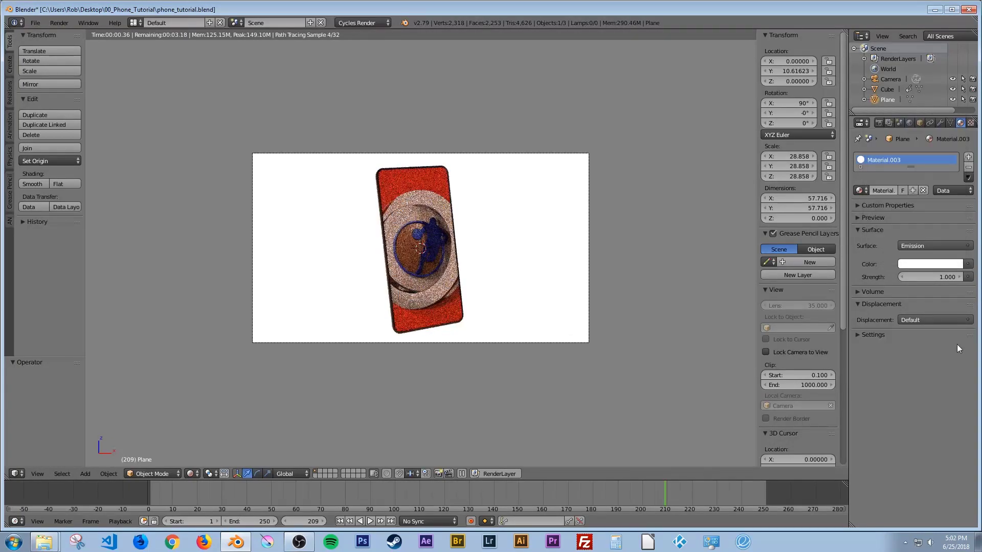
key(shift+z)
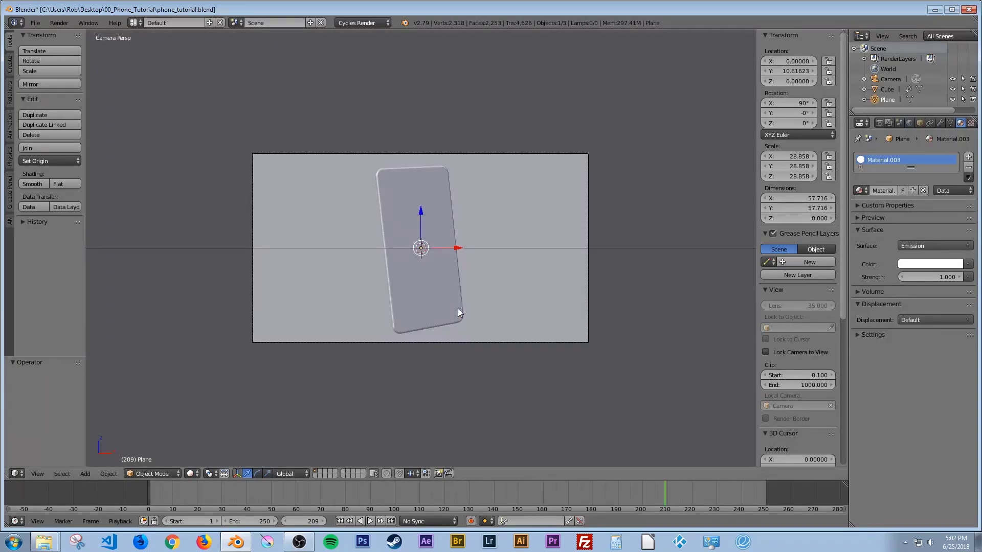
Save over the project file and raise the render resolution scale from 50% to 100%
key(ctrl+s)
click(458, 310)
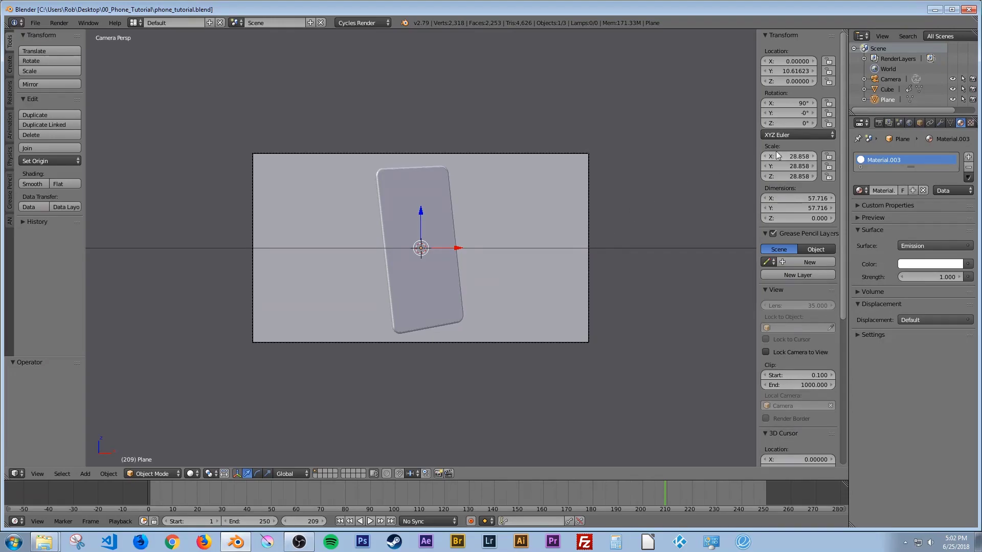
click(878, 123)
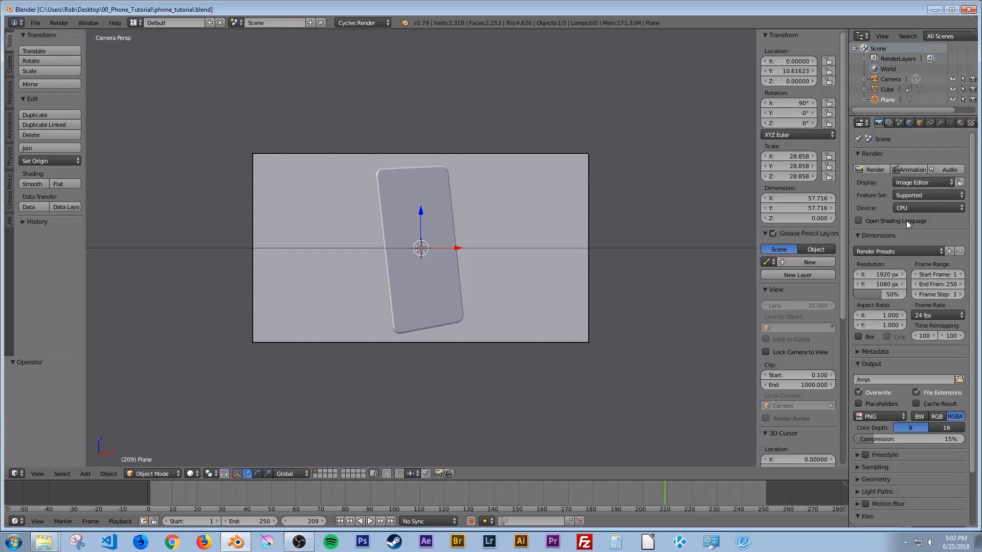
drag(882, 292, 901, 297)
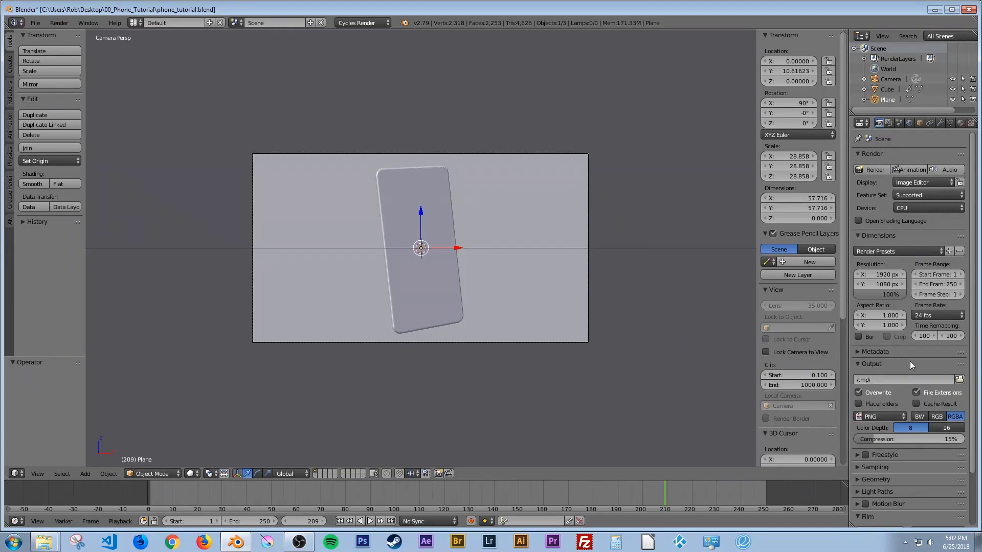
Browse to the 00_Phone_Tutorial folder and create a new Rendered_Frames folder in it
click(958, 379)
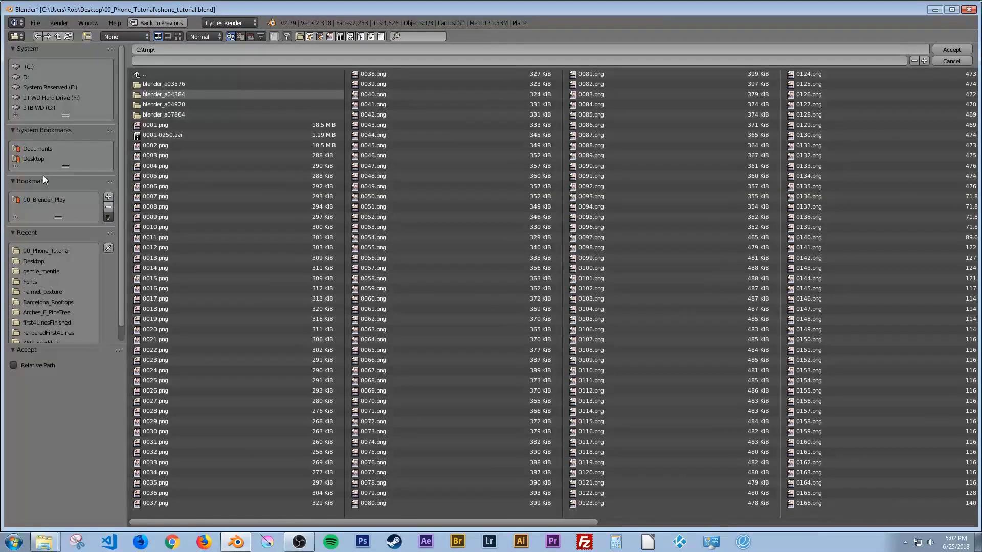
click(45, 148)
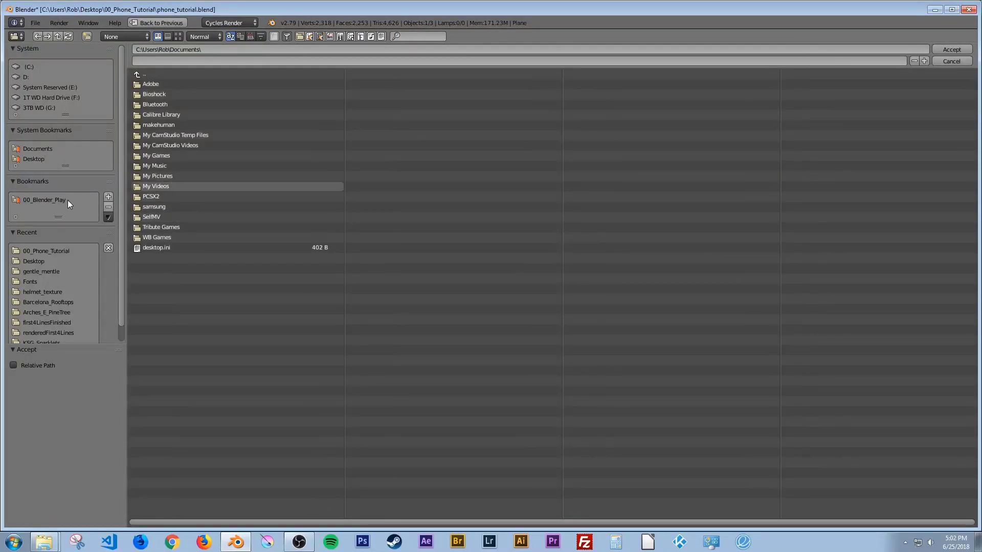
click(35, 159)
click(204, 99)
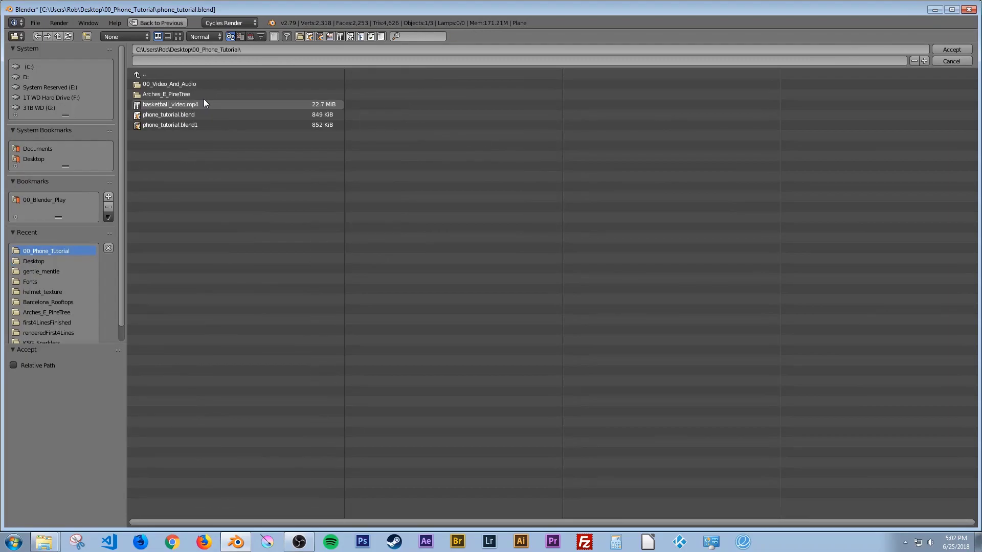
click(87, 36)
text(Rendered)
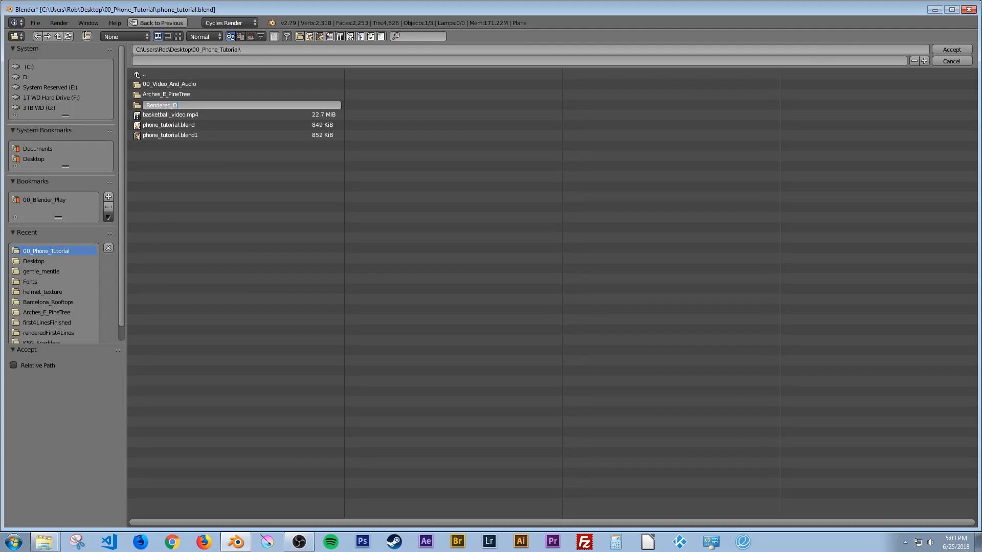
text(_Frames)
key(Return)
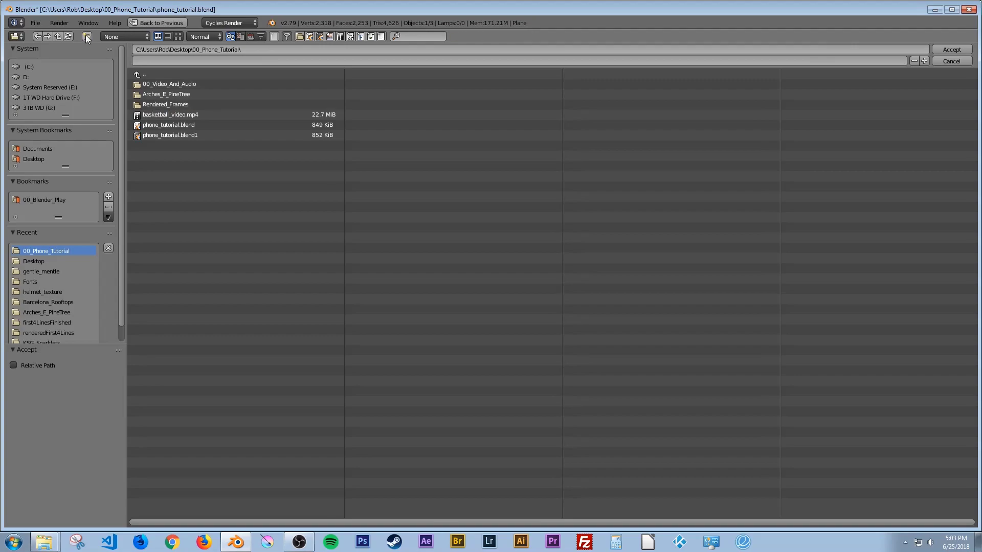
Inside Rendered_Frames, set the render output file name to phoneAnimation
double_click(173, 104)
click(176, 60)
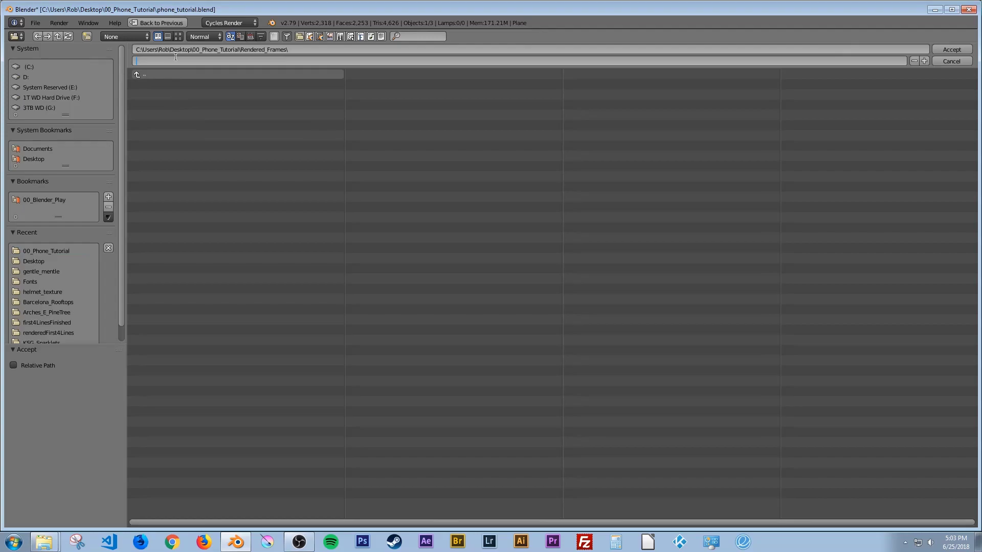
text(phoneAnimation)
key(Return)
key(Return)
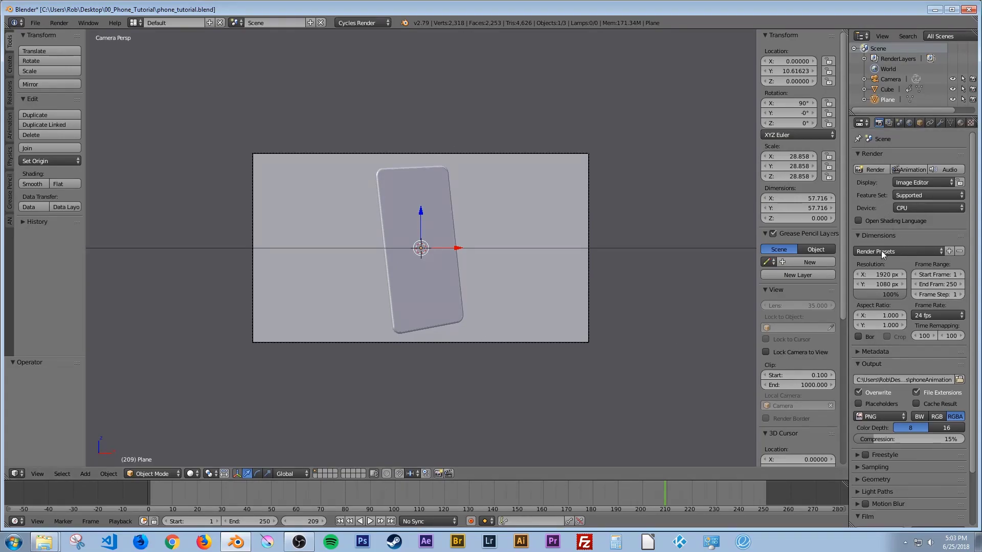
Expand the Sampling panel showing 128 render samples, then check the render layer settings
scroll(881, 250, down, 3)
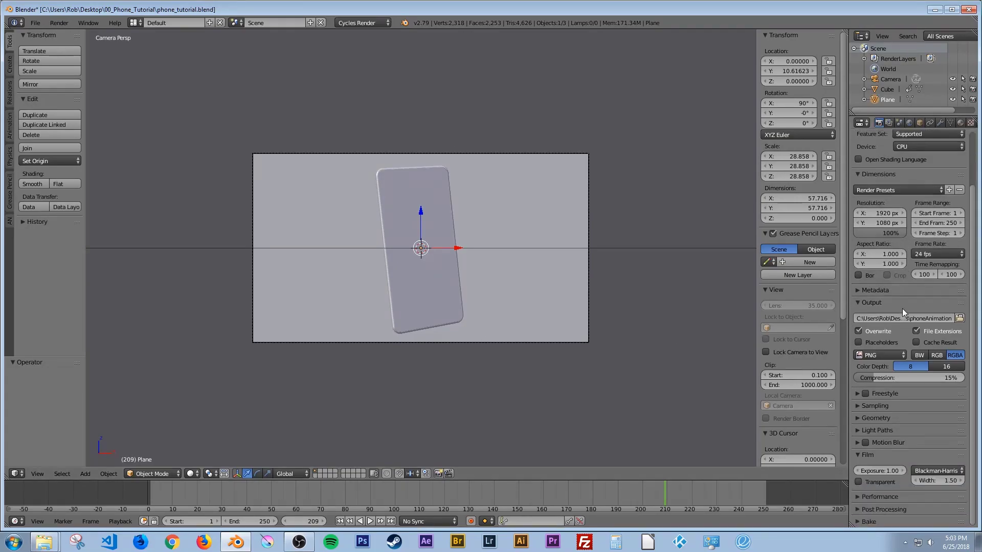
click(882, 406)
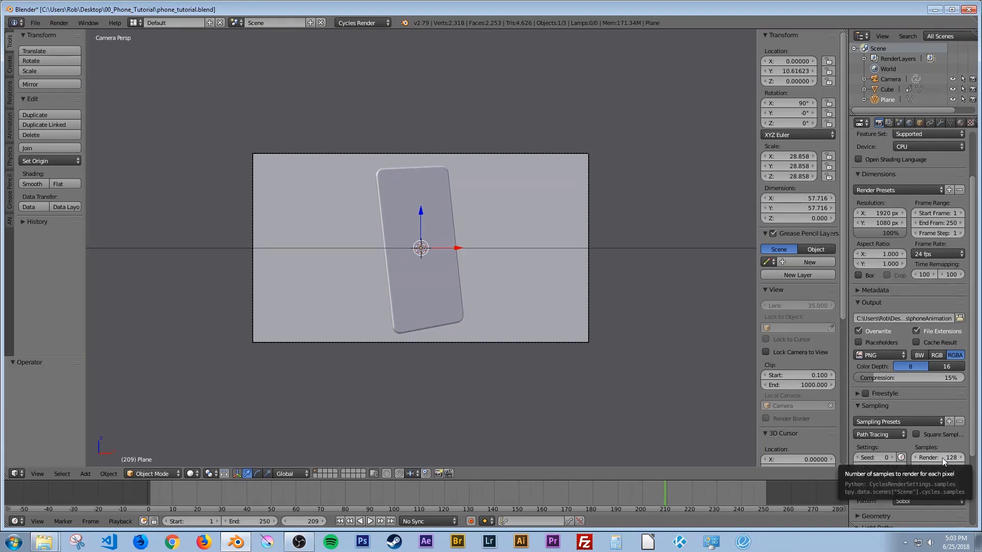
scroll(940, 455, up, 3)
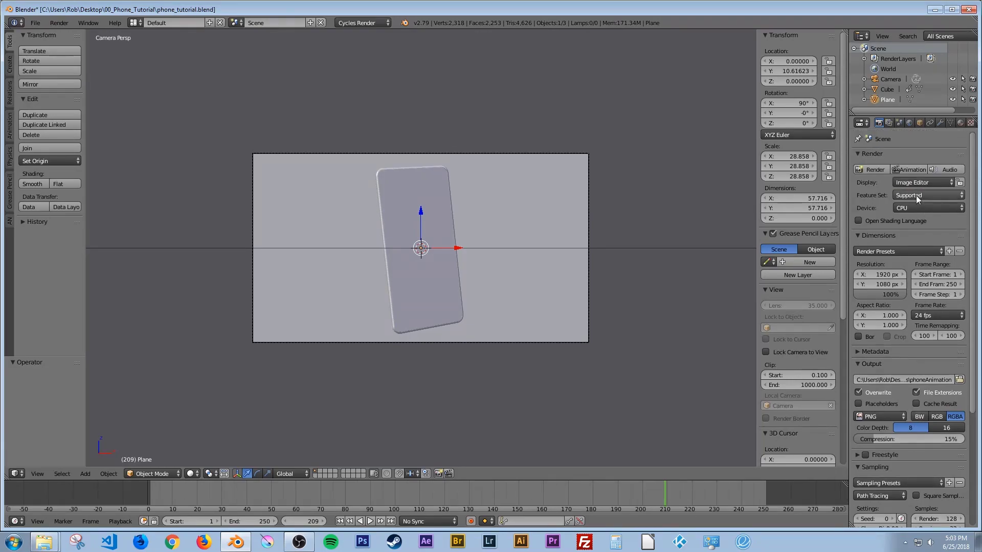
click(889, 122)
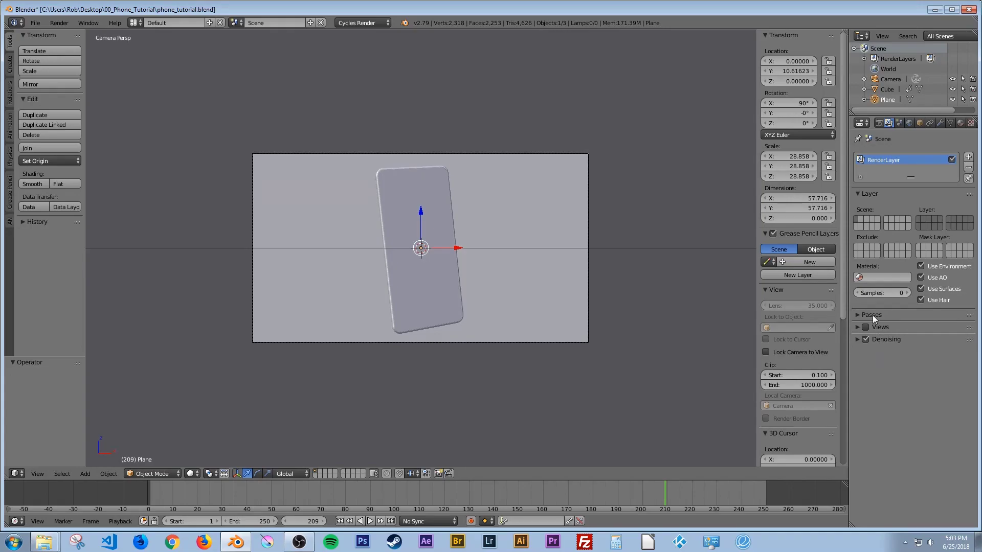
click(879, 122)
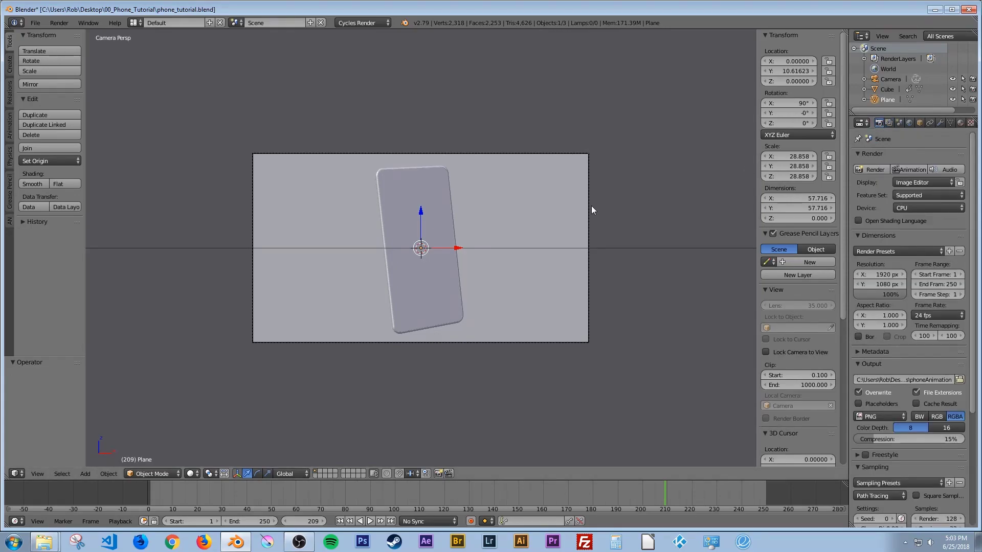
Render frame 209 with F12 and inspect the phone against the white backdrop
key(F12)
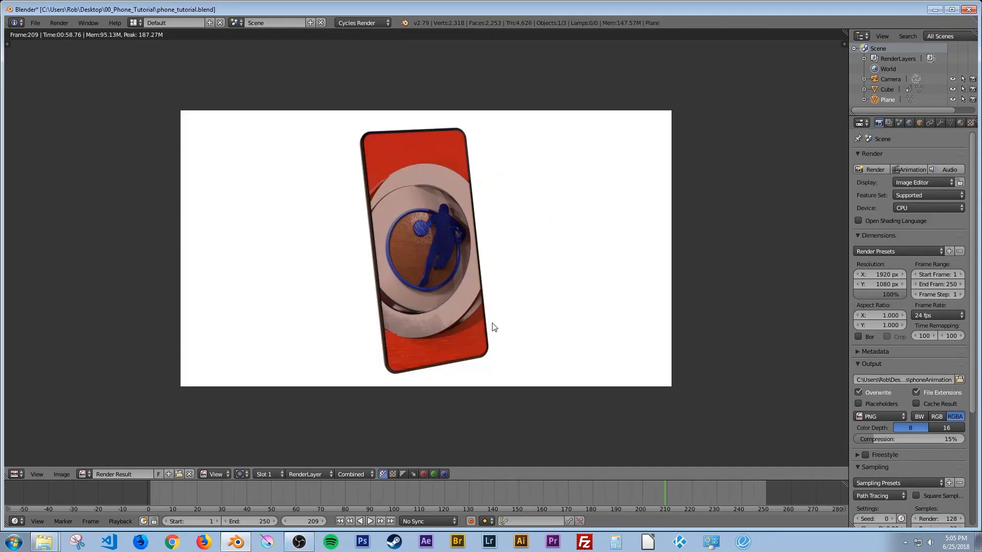
scroll(492, 327, up, 3)
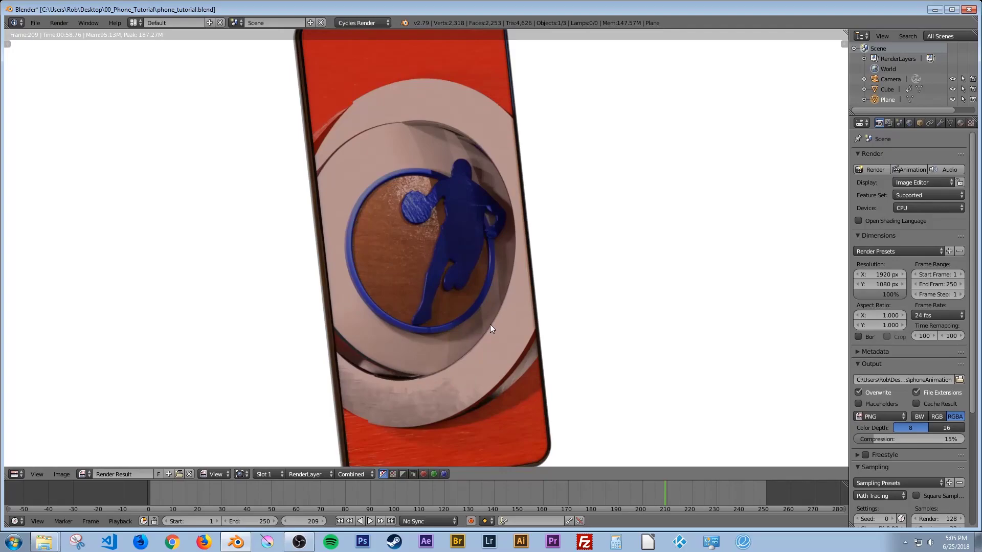
scroll(492, 327, down, 3)
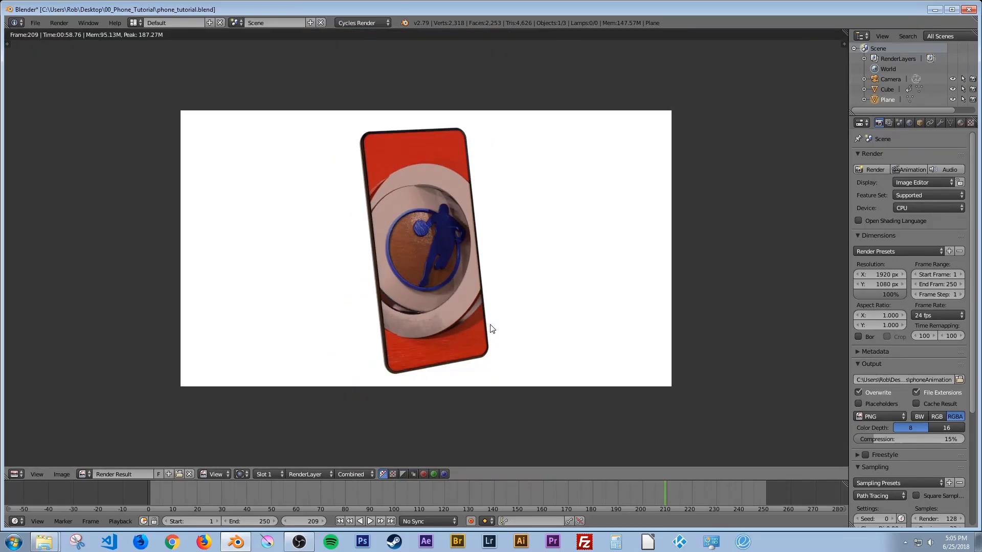
scroll(904, 378, down, 4)
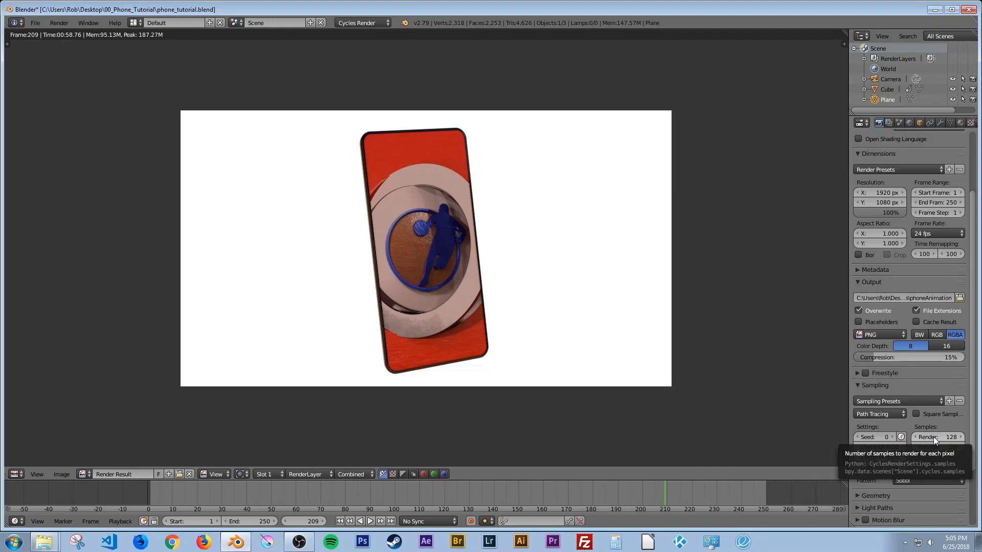
scroll(933, 437, up, 4)
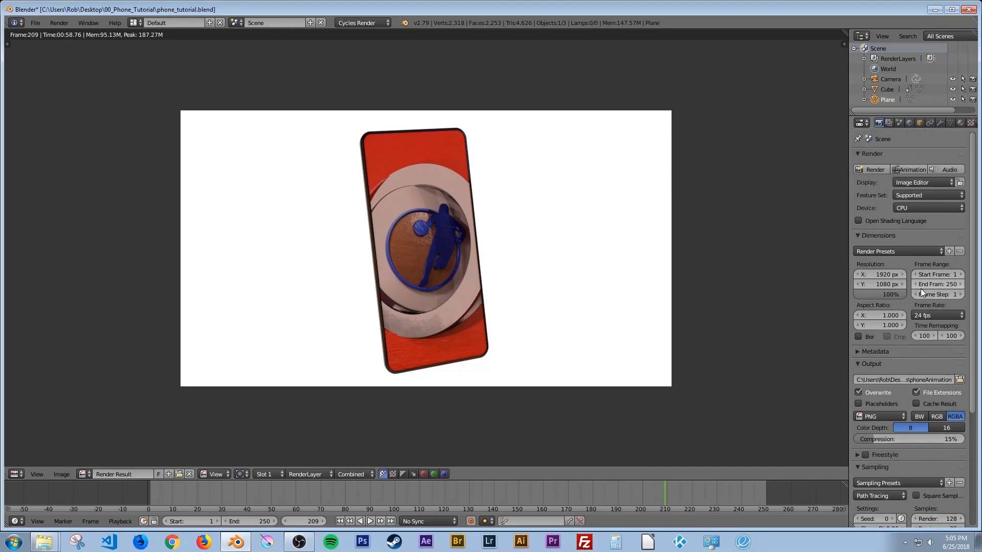
Switch the Cycles render device from CPU to GPU Compute
click(911, 206)
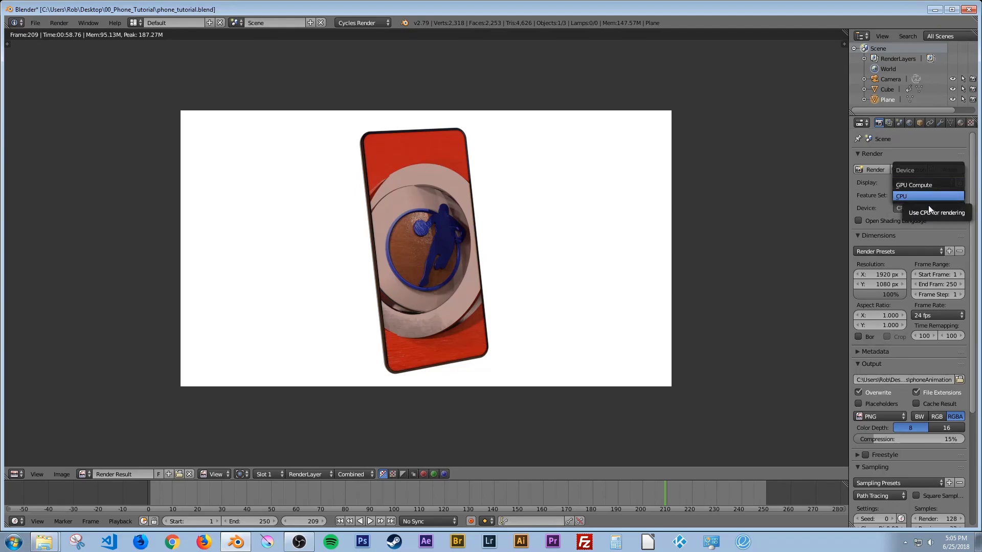
click(898, 210)
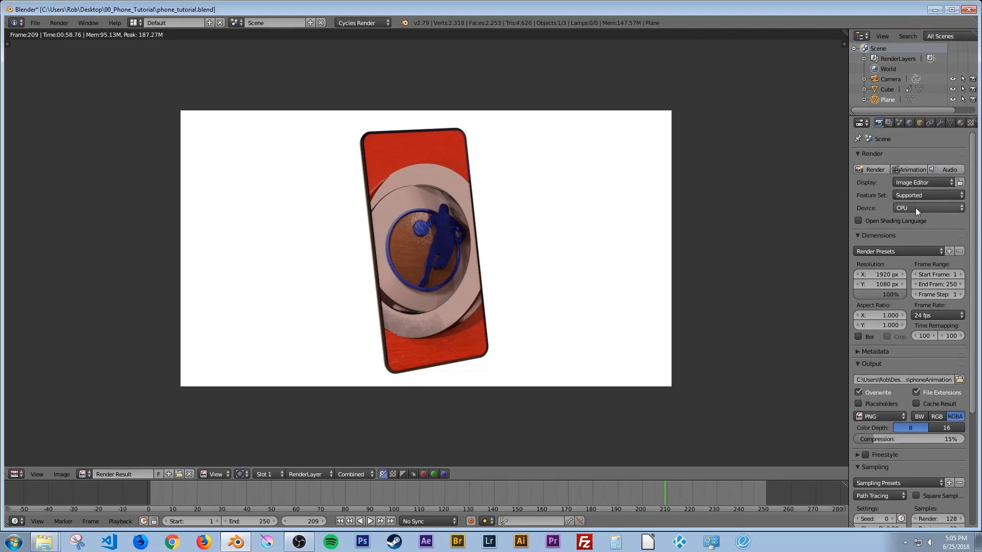
click(905, 206)
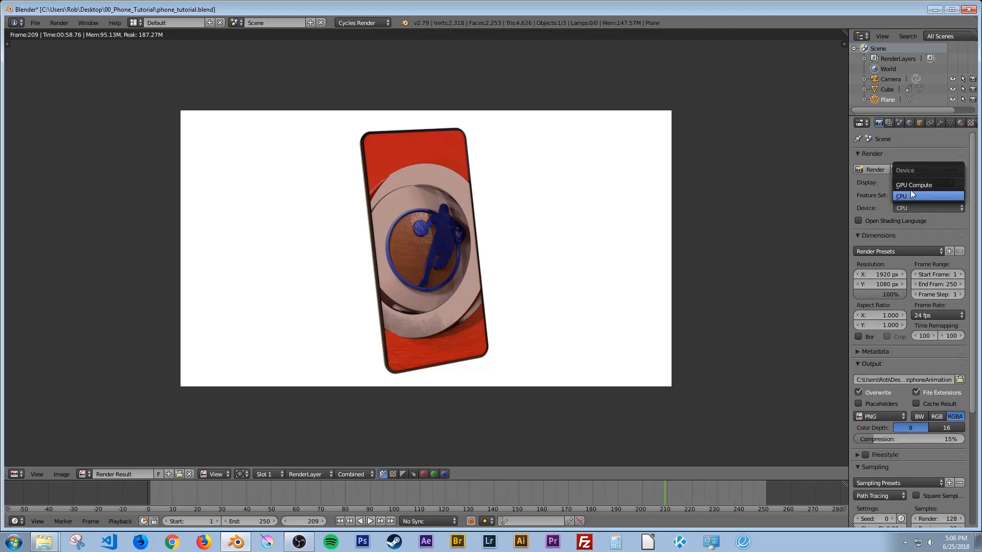
click(909, 187)
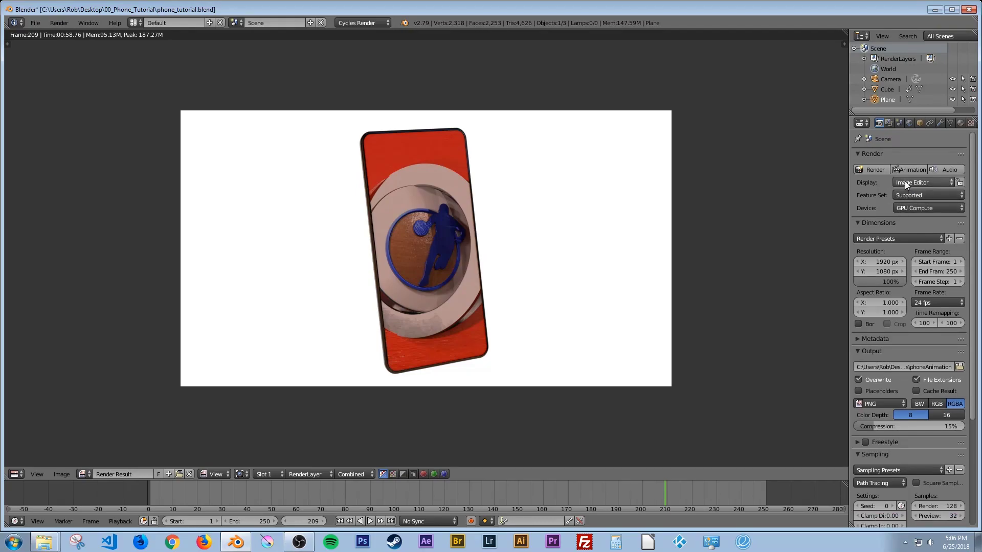